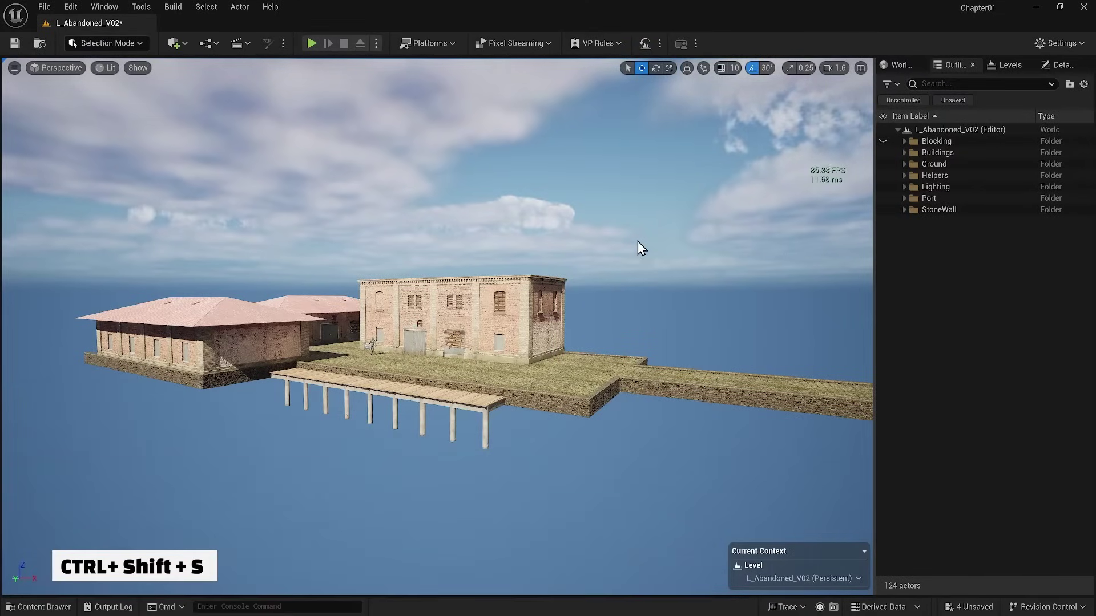
- Save all pending changes and save a copy of the current level as L_Abandoned_V03 in the Levels folder
{"action": "key", "text": "ctrl+shift+s"}
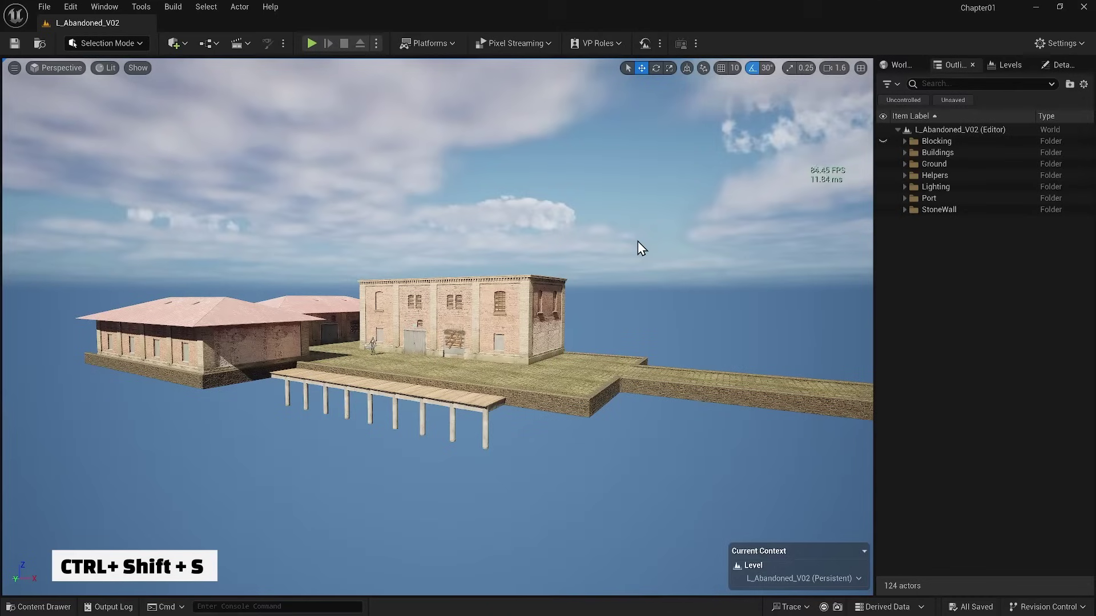
{"action": "left_click", "coordinate": [43, 6]}
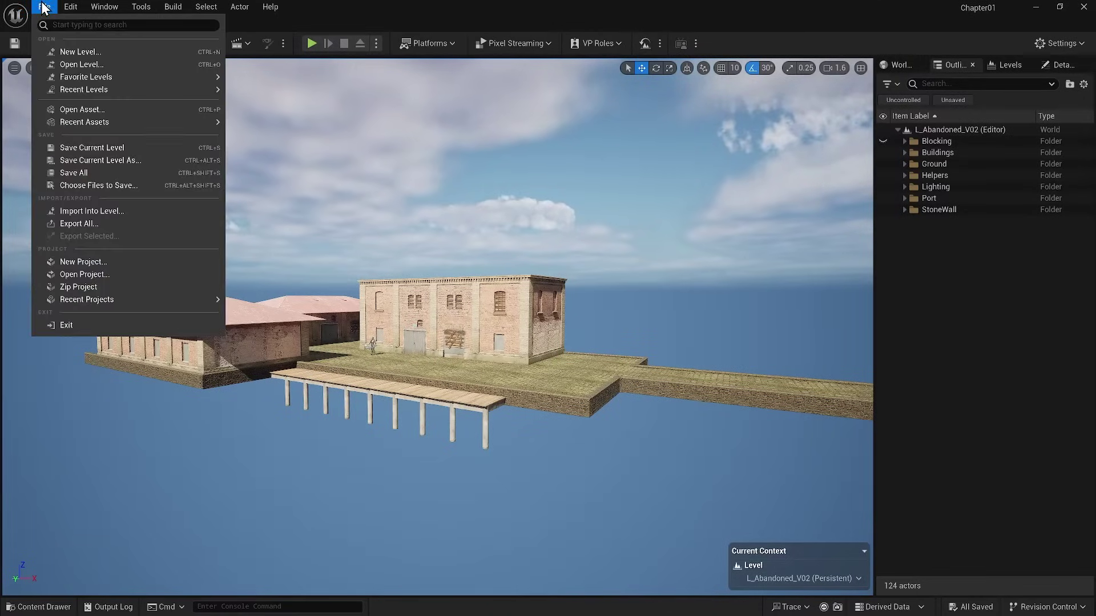
{"action": "left_click", "coordinate": [114, 160]}
{"action": "left_click", "coordinate": [330, 486]}
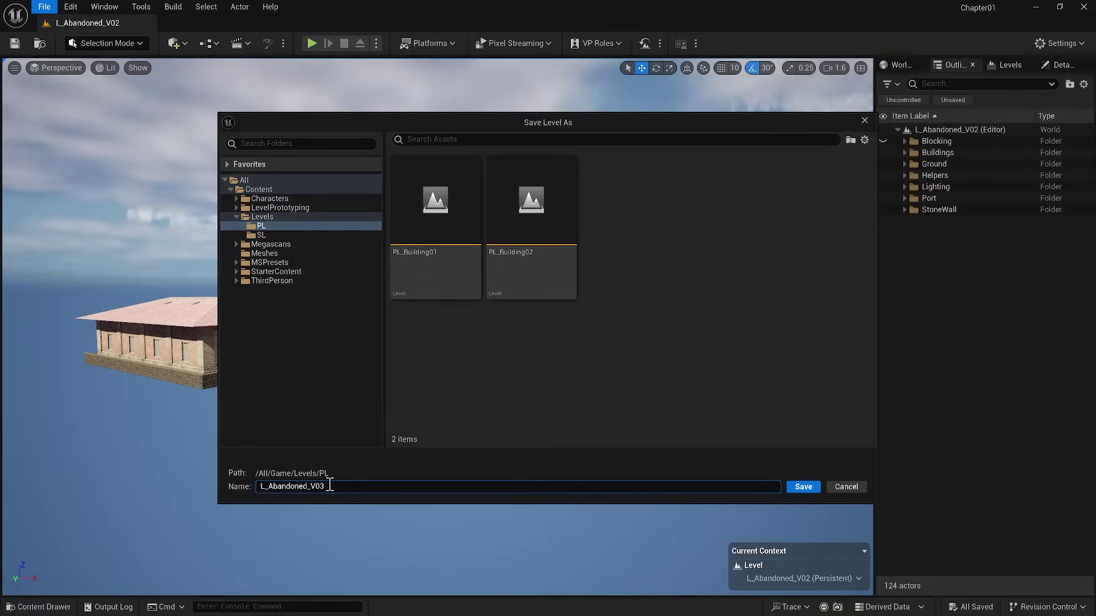
{"action": "left_click", "coordinate": [263, 217]}
{"action": "left_click", "coordinate": [391, 486]}
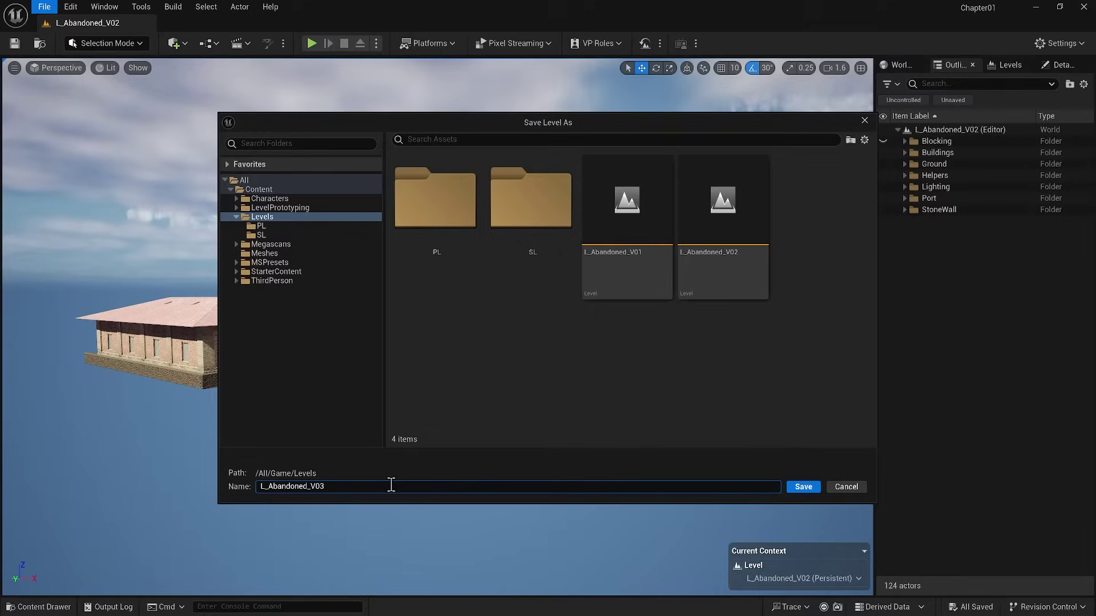
{"action": "left_click", "coordinate": [802, 487]}
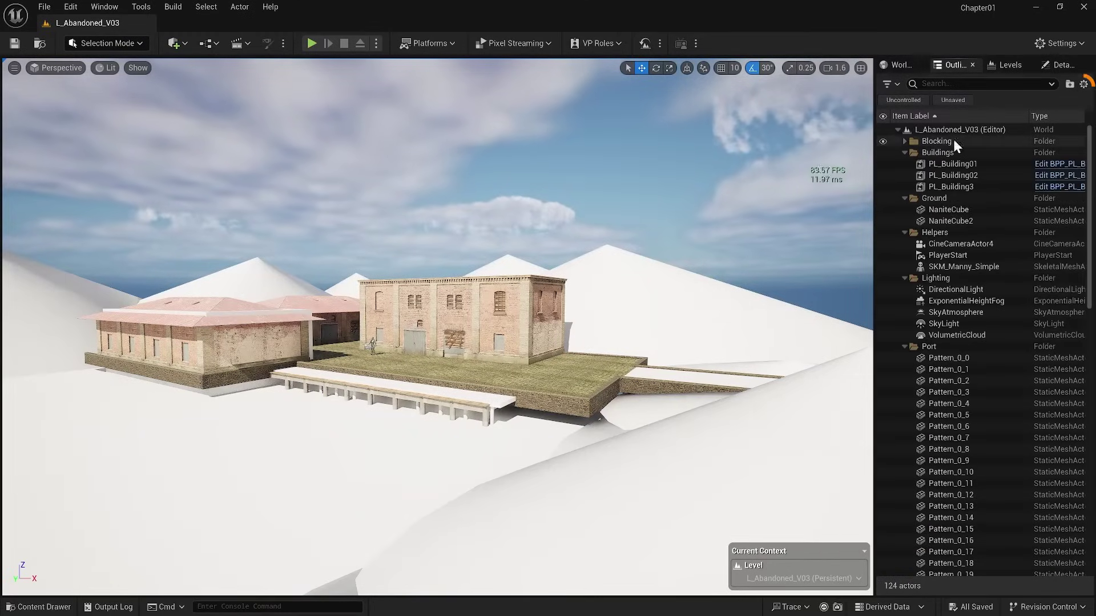
- Collapse all the Outliner folders, reveal the level's top-level folders, and hide the Blocking folder
{"action": "left_click", "coordinate": [1083, 84]}
{"action": "left_click", "coordinate": [1021, 143]}
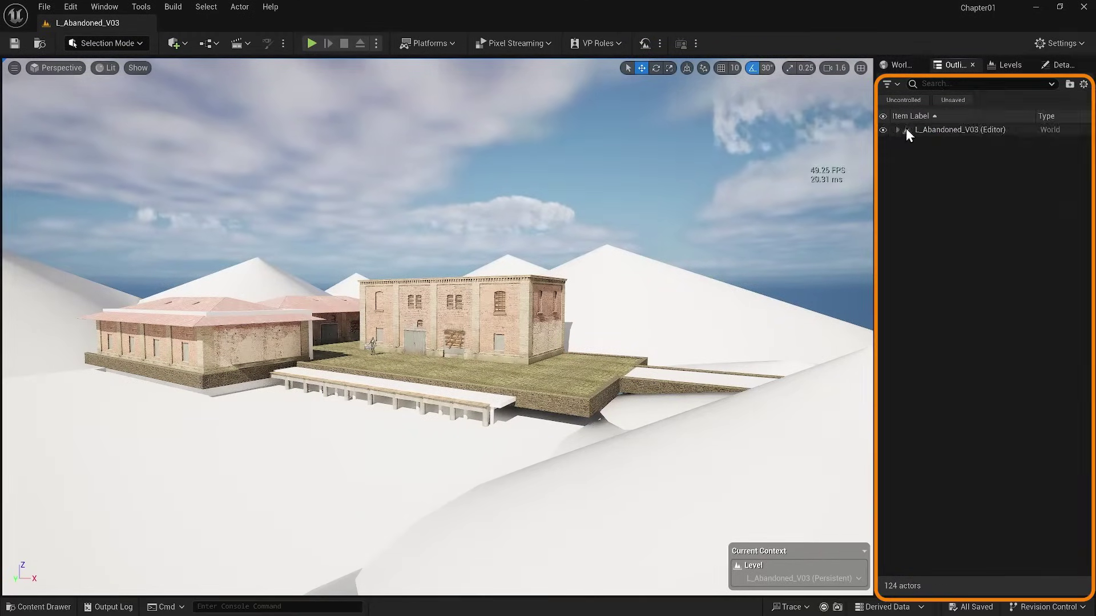
{"action": "left_click", "coordinate": [898, 130]}
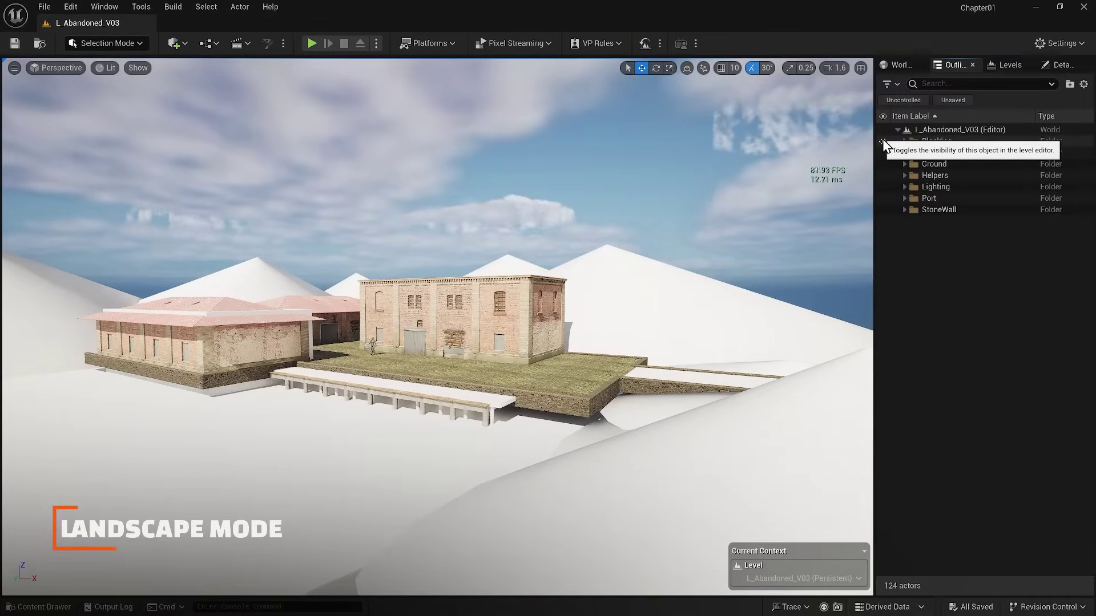
{"action": "left_click", "coordinate": [882, 142]}
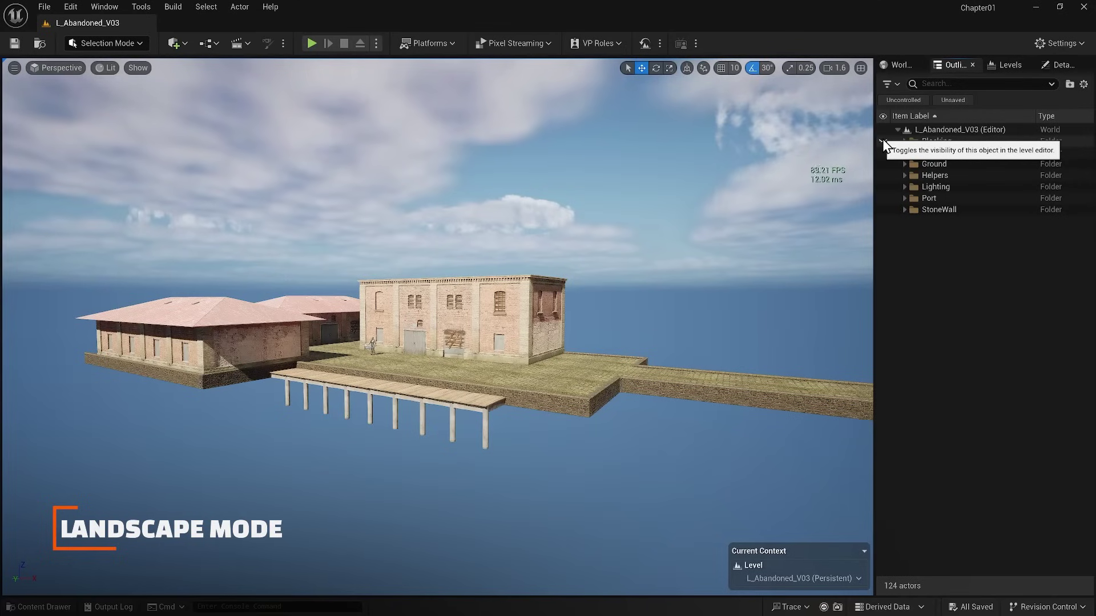
- Switch to Landscape mode and create a new landscape with a section size of 63×63 Quads
{"action": "left_click", "coordinate": [84, 44]}
{"action": "left_click", "coordinate": [104, 74]}
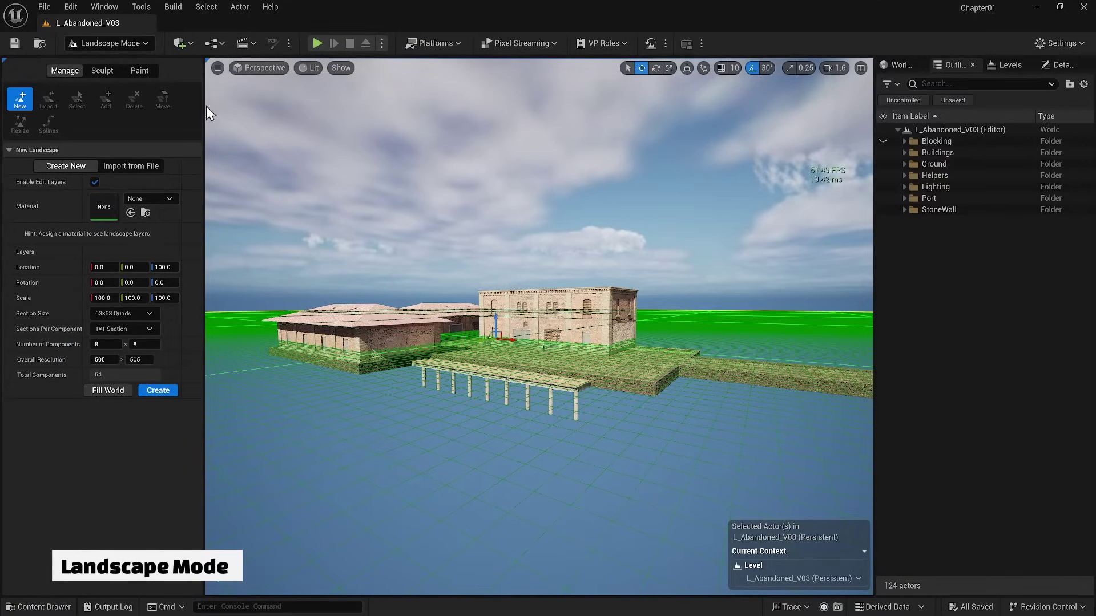
{"action": "right_click_drag", "start_coordinate": [365, 209], "coordinate": [377, 238]}
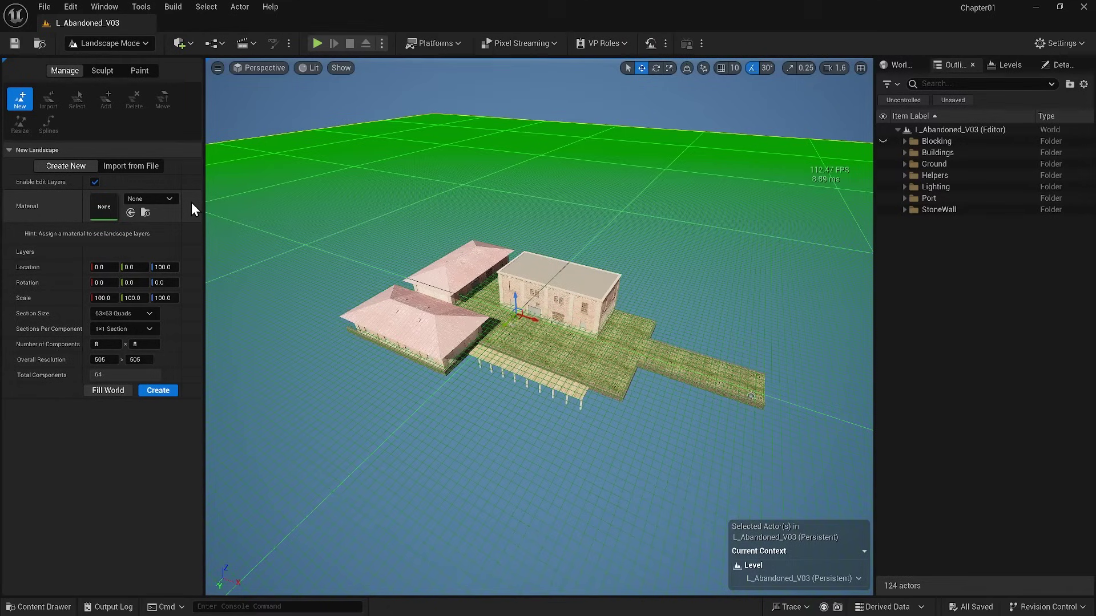
{"action": "left_click", "coordinate": [146, 313]}
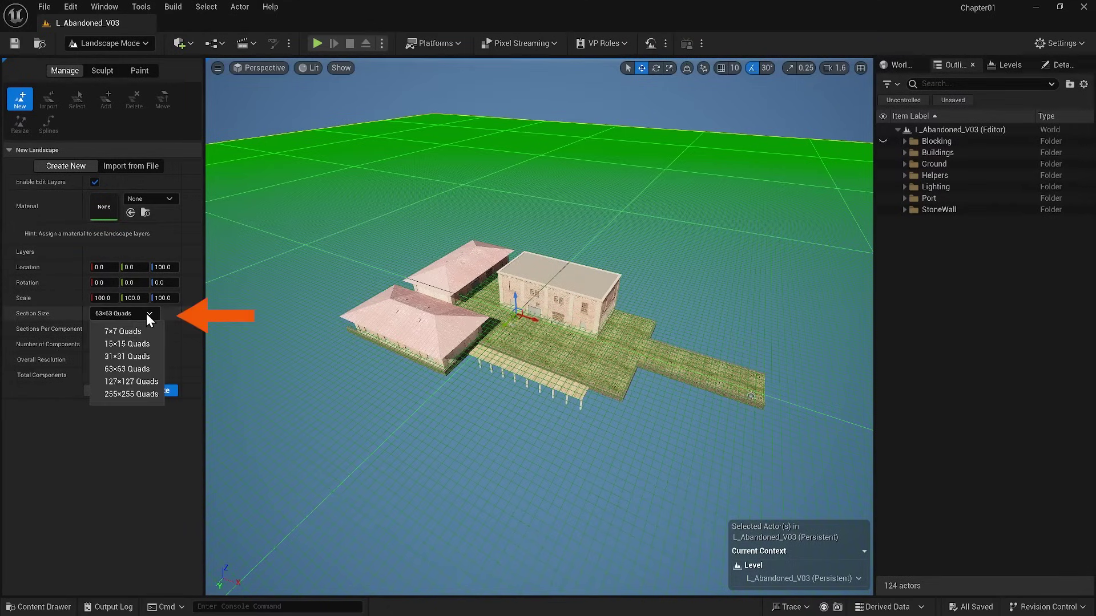
{"action": "left_click", "coordinate": [146, 395]}
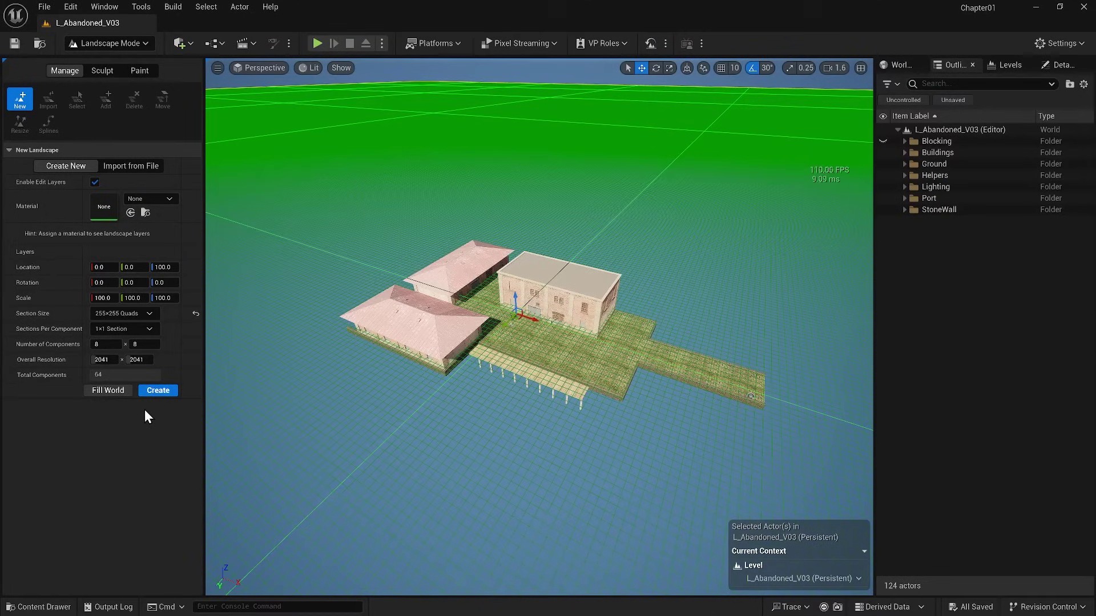
{"action": "left_click", "coordinate": [132, 315]}
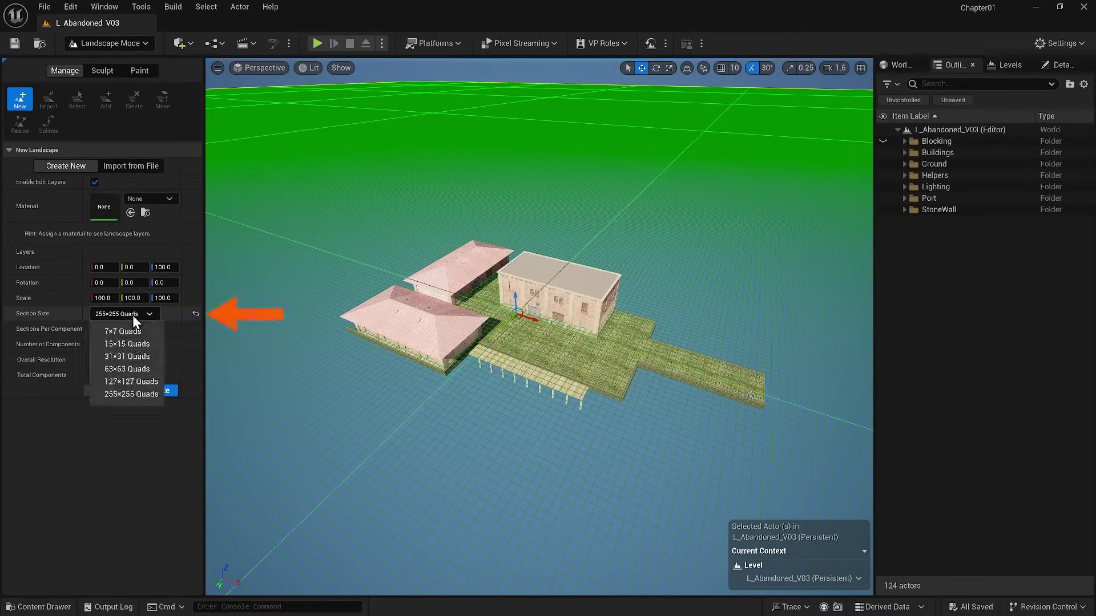
{"action": "left_click", "coordinate": [141, 369]}
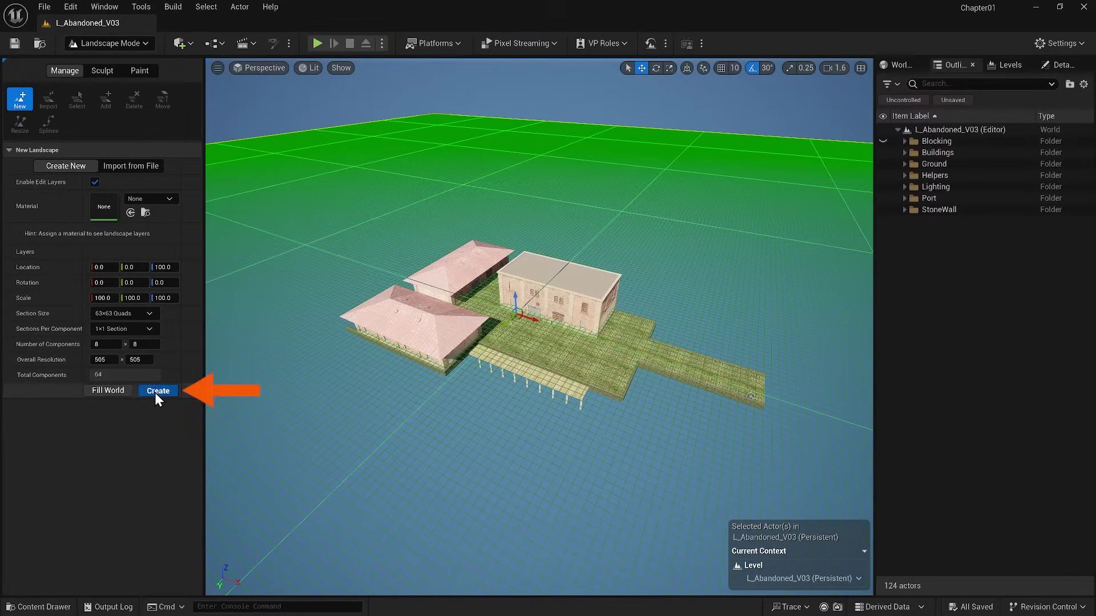
{"action": "left_click", "coordinate": [156, 393]}
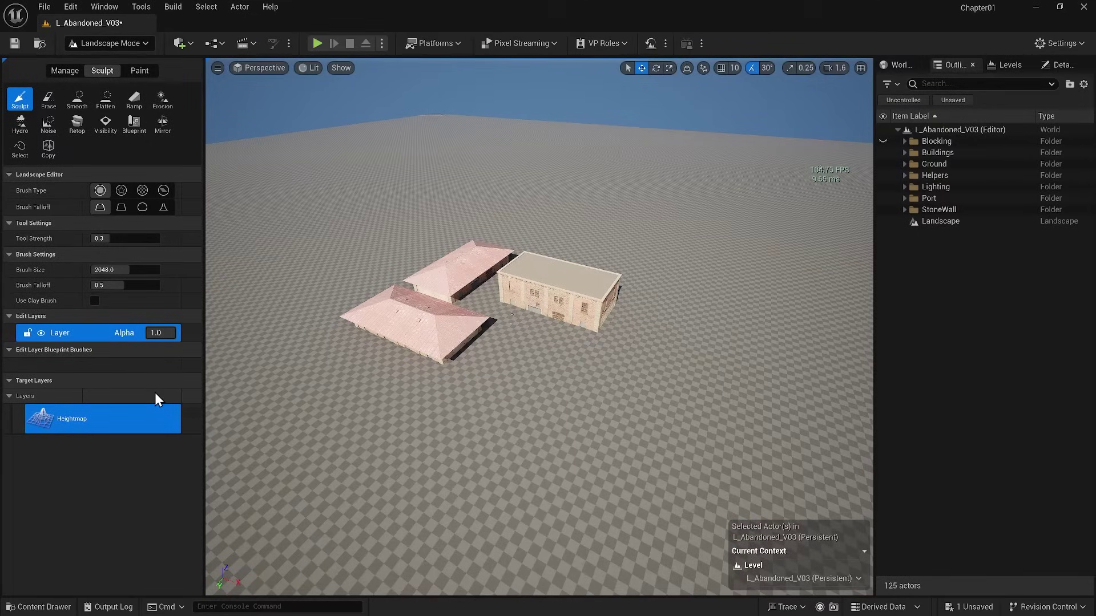
- Look through the landscape Manage, Sculpt and Paint tool sets, ending on Sculpt
{"action": "left_click", "coordinate": [58, 73]}
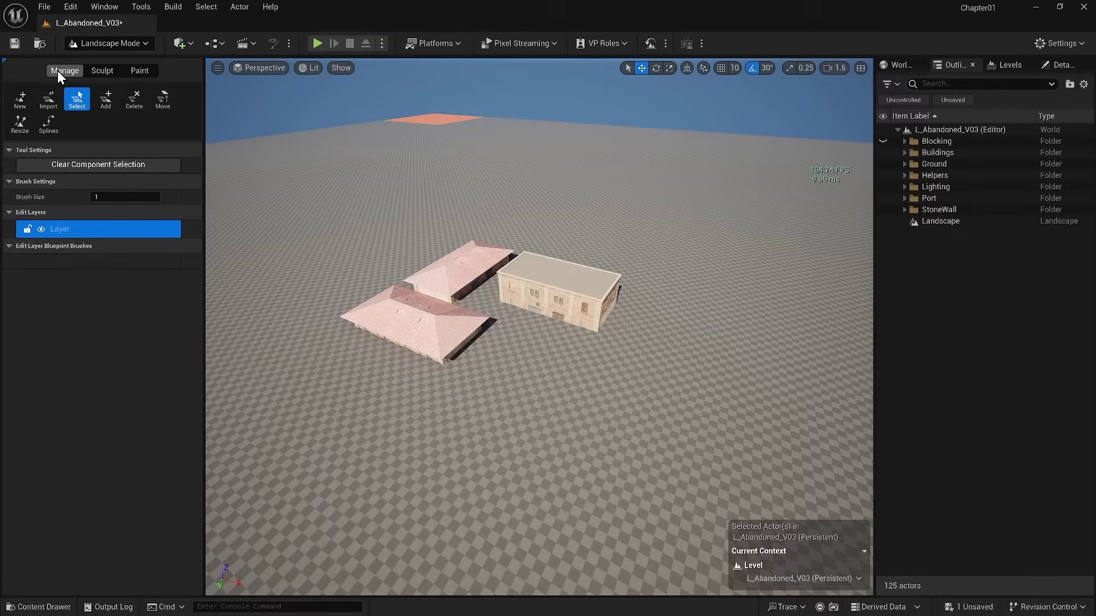
{"action": "left_click", "coordinate": [97, 71]}
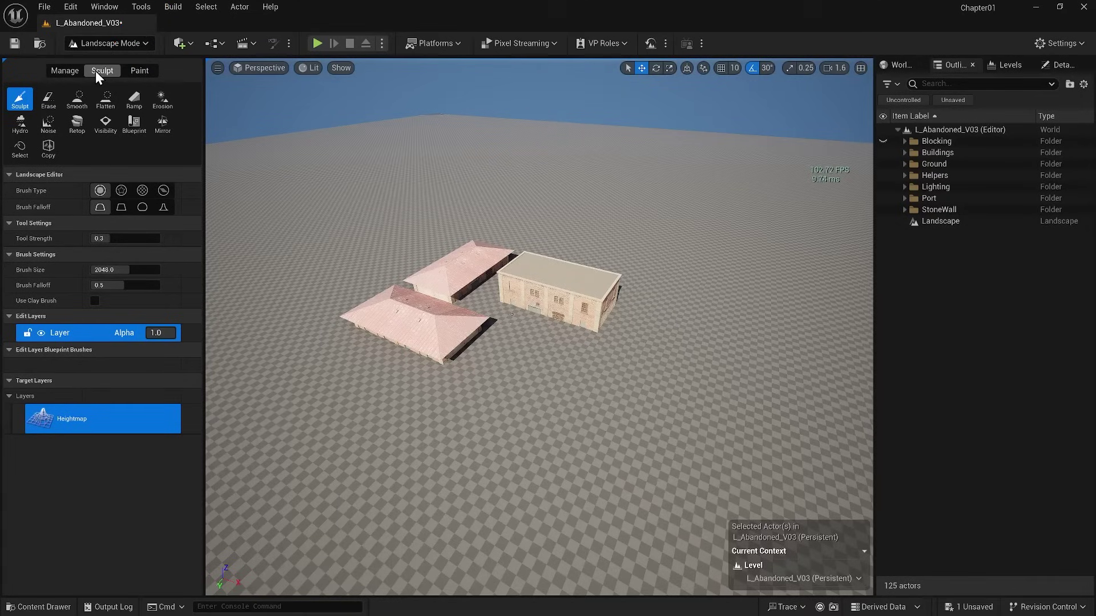
{"action": "left_click", "coordinate": [137, 71]}
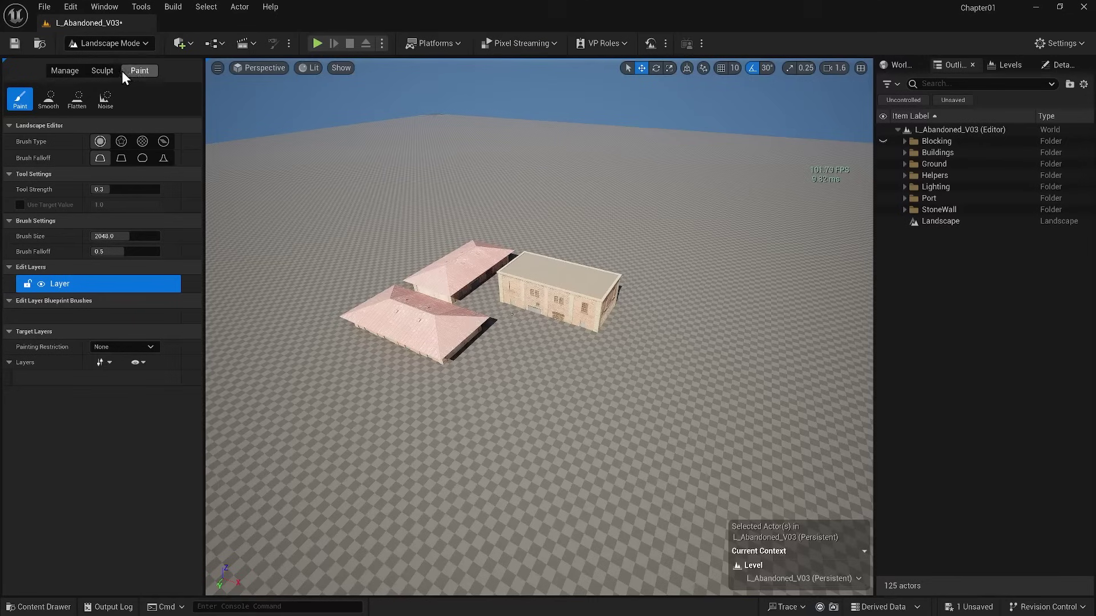
{"action": "left_click", "coordinate": [111, 71]}
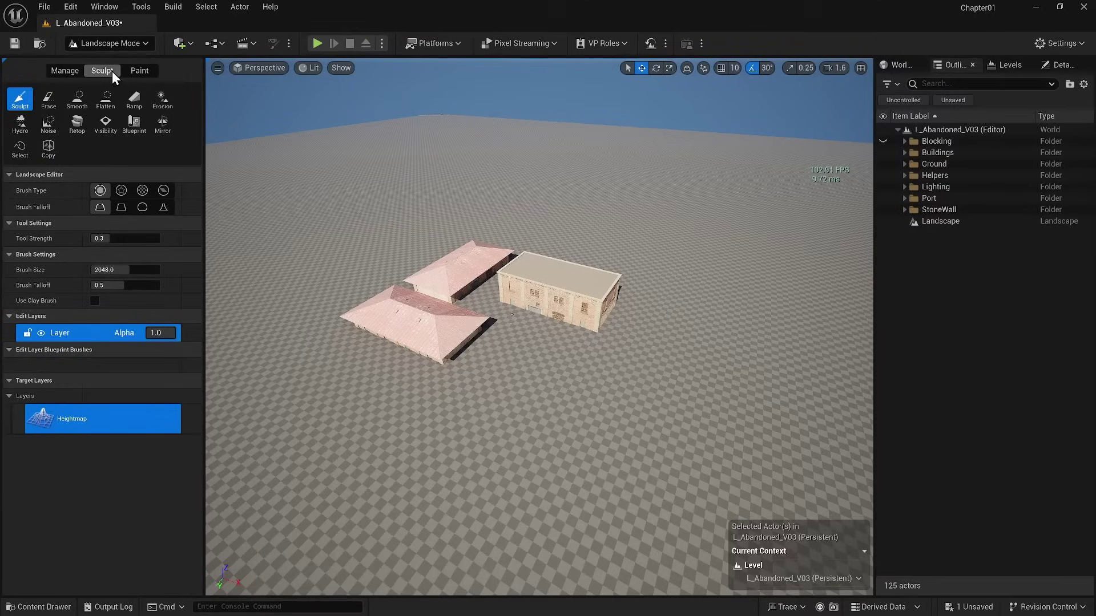
- Hide the Buildings, Ground, Helpers, Port and StoneWall folders to clear the landscape for sculpting
{"action": "left_click", "coordinate": [882, 152]}
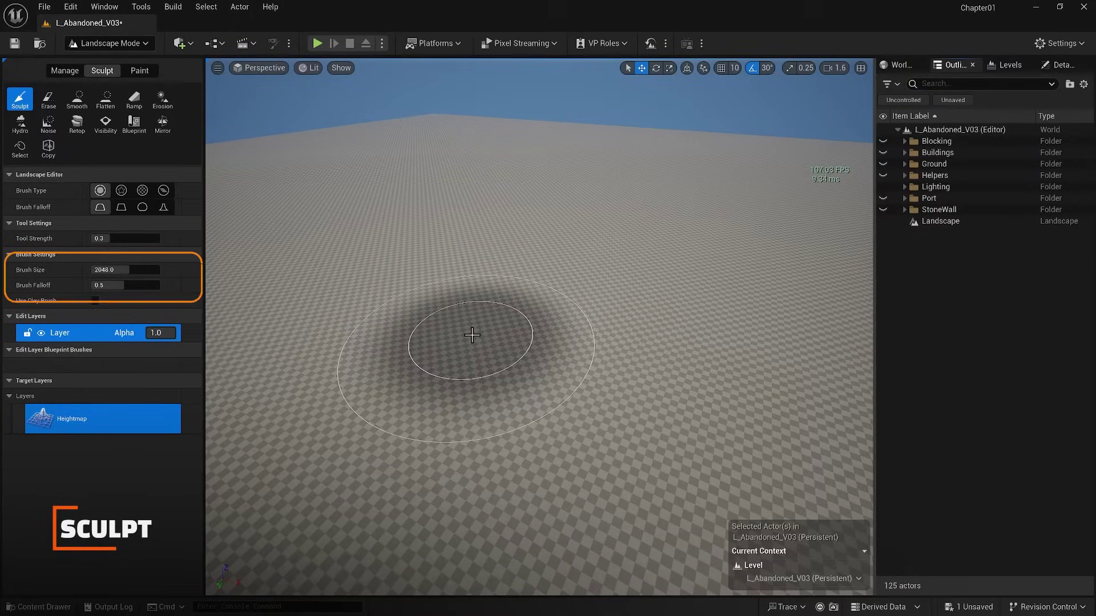
{"action": "left_click", "coordinate": [143, 269]}
{"action": "mouse_move", "coordinate": [114, 270]}
{"action": "left_mouse_down"}
{"action": "mouse_move", "coordinate": [153, 269]}
{"action": "mouse_move", "coordinate": [107, 285]}
{"action": "left_mouse_up"}
{"action": "left_click", "coordinate": [195, 269]}
{"action": "left_click", "coordinate": [195, 285]}
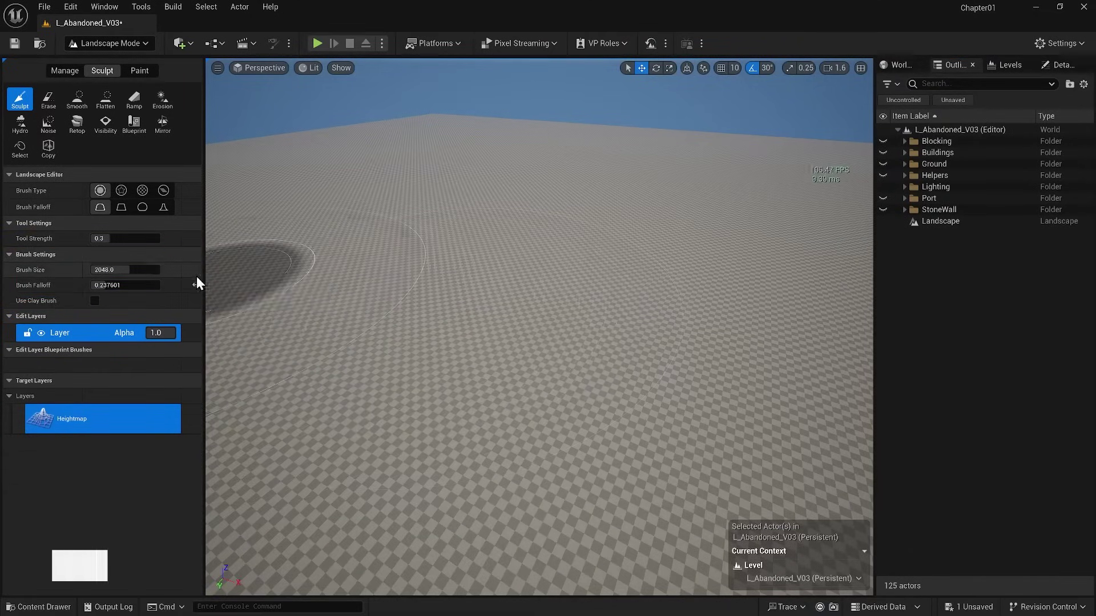
- Sculpt a group of hills on the landscape, lowering the tool strength to about 0.15 for the gentler hill at the far left
{"action": "mouse_move", "coordinate": [481, 326]}
{"action": "left_mouse_down"}
{"action": "mouse_move", "coordinate": [435, 306]}
{"action": "mouse_move", "coordinate": [604, 315]}
{"action": "mouse_move", "coordinate": [621, 275]}
{"action": "mouse_move", "coordinate": [489, 269]}
{"action": "mouse_move", "coordinate": [567, 317]}
{"action": "mouse_move", "coordinate": [390, 337]}
{"action": "mouse_move", "coordinate": [421, 258]}
{"action": "mouse_move", "coordinate": [599, 247]}
{"action": "mouse_move", "coordinate": [717, 271]}
{"action": "mouse_move", "coordinate": [748, 234]}
{"action": "mouse_move", "coordinate": [674, 203]}
{"action": "mouse_move", "coordinate": [622, 207]}
{"action": "mouse_move", "coordinate": [679, 203]}
{"action": "mouse_move", "coordinate": [645, 197]}
{"action": "left_mouse_up"}
{"action": "left_click_drag", "start_coordinate": [501, 203], "coordinate": [416, 208]}
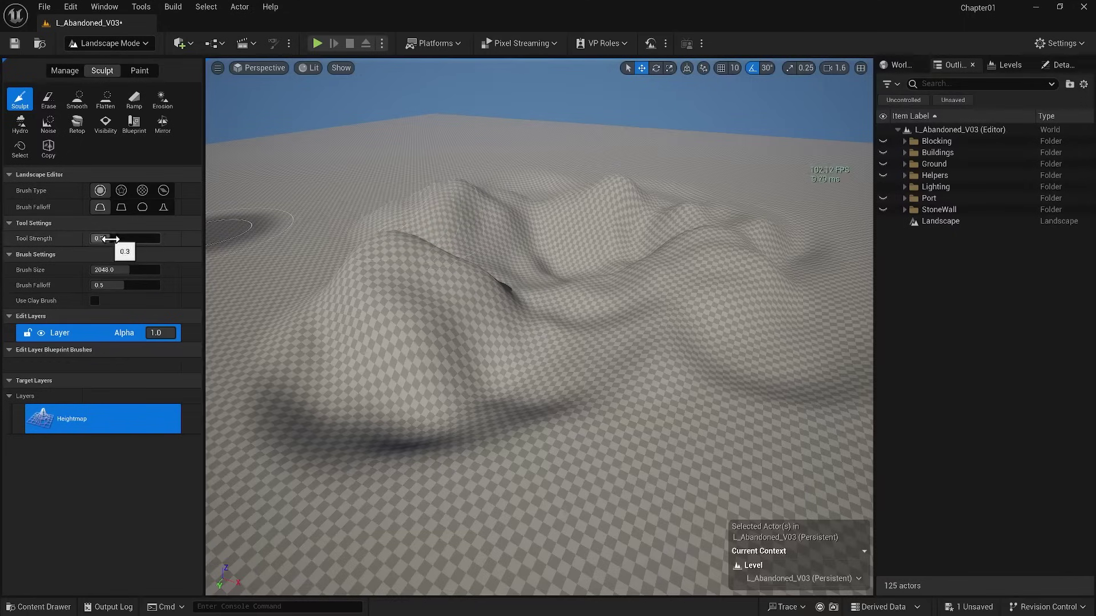
{"action": "left_click_drag", "start_coordinate": [112, 239], "coordinate": [102, 238]}
{"action": "mouse_move", "coordinate": [302, 239]}
{"action": "left_mouse_down"}
{"action": "mouse_move", "coordinate": [362, 191]}
{"action": "mouse_move", "coordinate": [352, 197]}
{"action": "left_mouse_up"}
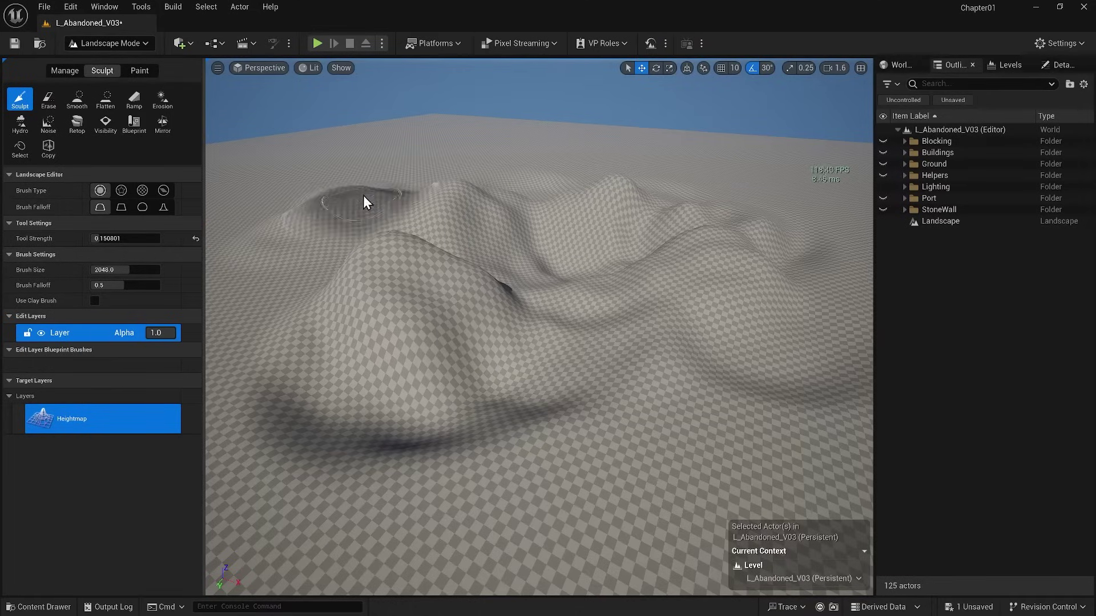
- Raise the Sculpt tool strength to about 0.62, sculpt more terrain across the right side and foreground, and undo the last stroke
{"action": "left_click_drag", "start_coordinate": [111, 239], "coordinate": [132, 238]}
{"action": "mouse_move", "coordinate": [762, 201]}
{"action": "left_mouse_down"}
{"action": "mouse_move", "coordinate": [806, 234]}
{"action": "mouse_move", "coordinate": [799, 312]}
{"action": "mouse_move", "coordinate": [697, 436]}
{"action": "left_mouse_up"}
{"action": "key", "text": "ctrl+z"}
- Erase height data from the hills at the rear left and in the right foreground using the Erase tool
{"action": "left_click", "coordinate": [46, 101]}
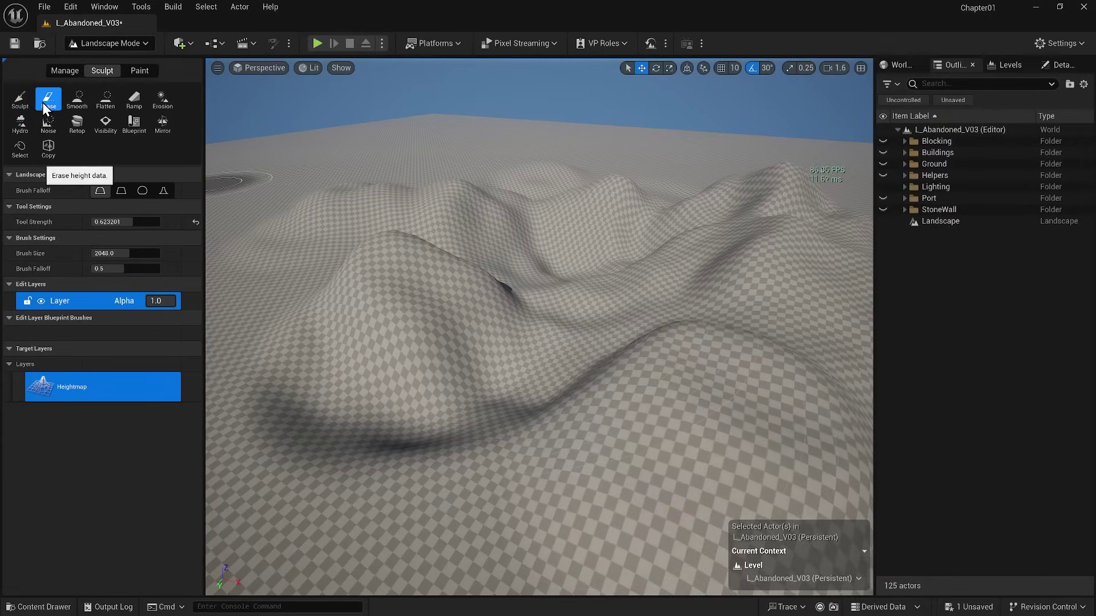
{"action": "left_click", "coordinate": [21, 99]}
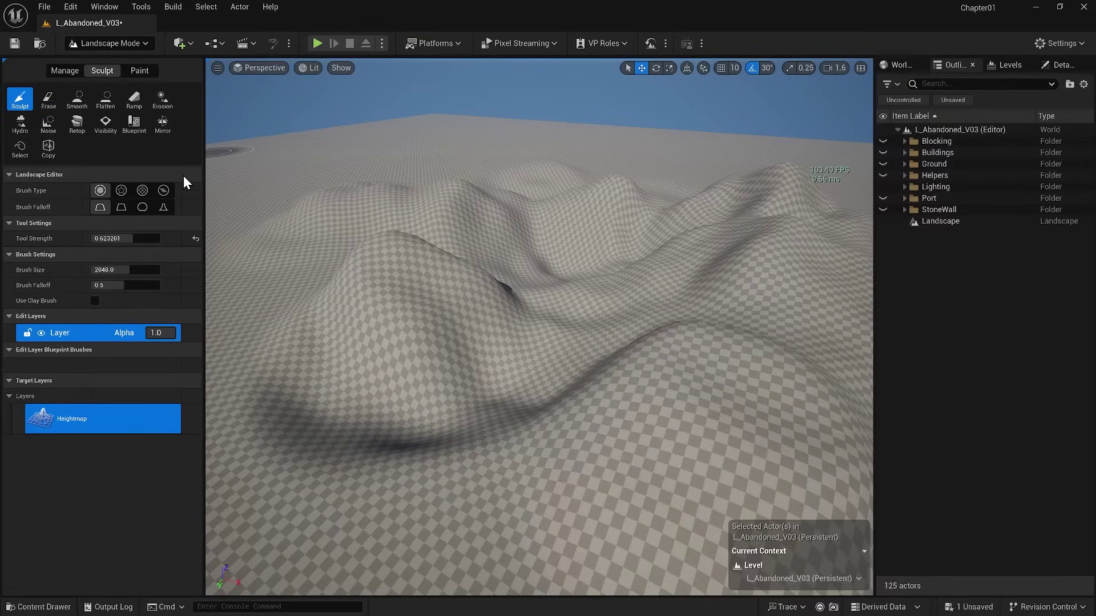
{"action": "left_click", "coordinate": [45, 103]}
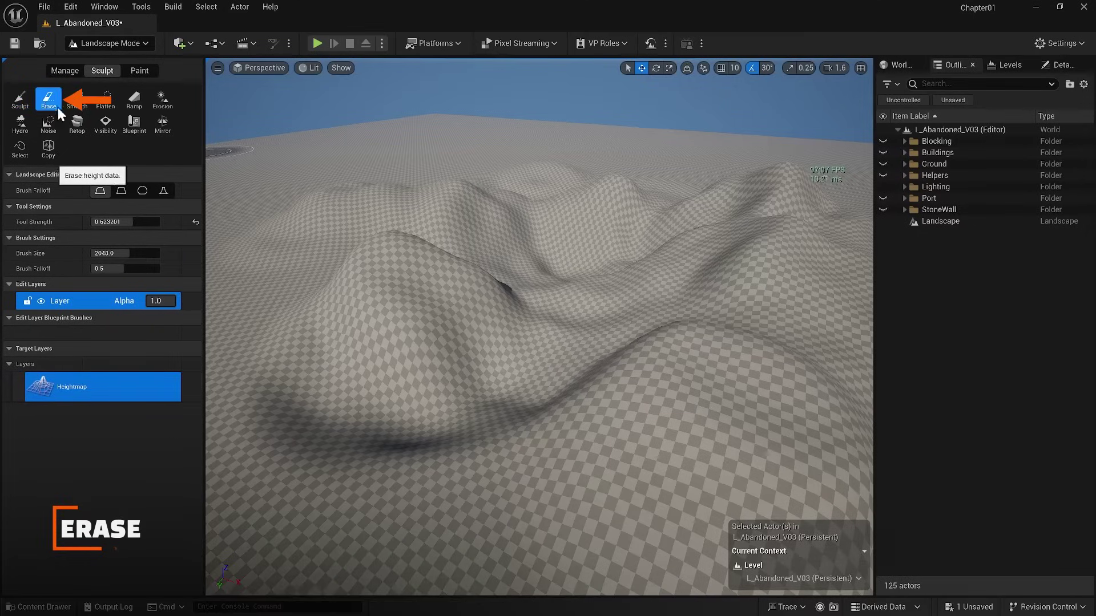
{"action": "mouse_move", "coordinate": [308, 223]}
{"action": "left_mouse_down"}
{"action": "mouse_move", "coordinate": [298, 238]}
{"action": "mouse_move", "coordinate": [455, 194]}
{"action": "mouse_move", "coordinate": [570, 242]}
{"action": "left_mouse_up"}
{"action": "left_click_drag", "start_coordinate": [708, 402], "coordinate": [689, 472]}
{"action": "left_click_drag", "start_coordinate": [395, 198], "coordinate": [464, 184]}
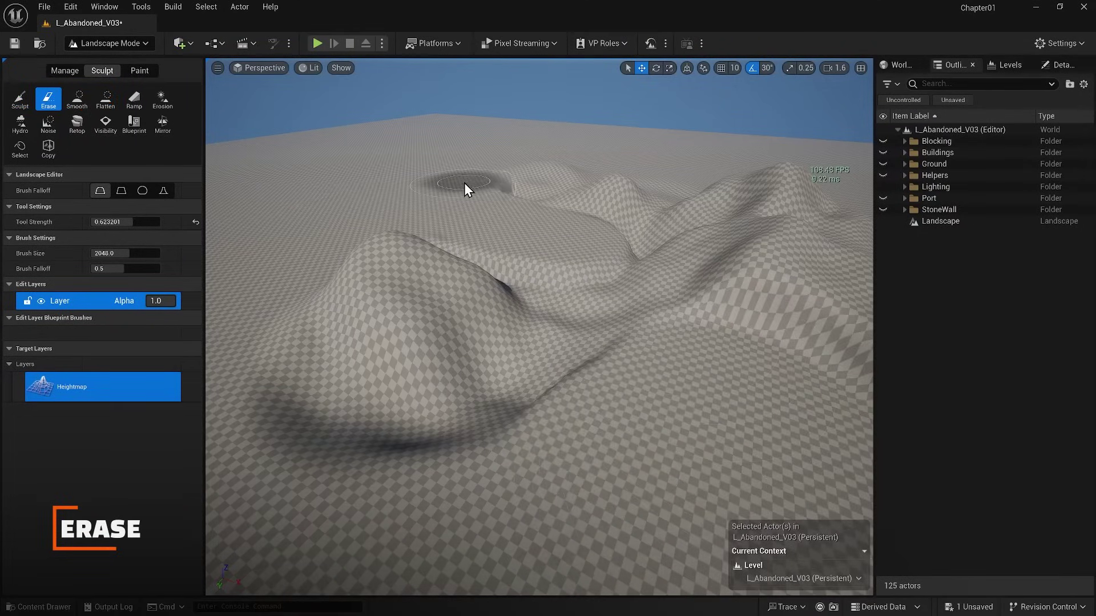
- Smooth the front hill and the sharp peaks and edges behind it using the Smooth tool
{"action": "left_click", "coordinate": [77, 100]}
{"action": "left_click_drag", "start_coordinate": [457, 262], "coordinate": [717, 310]}
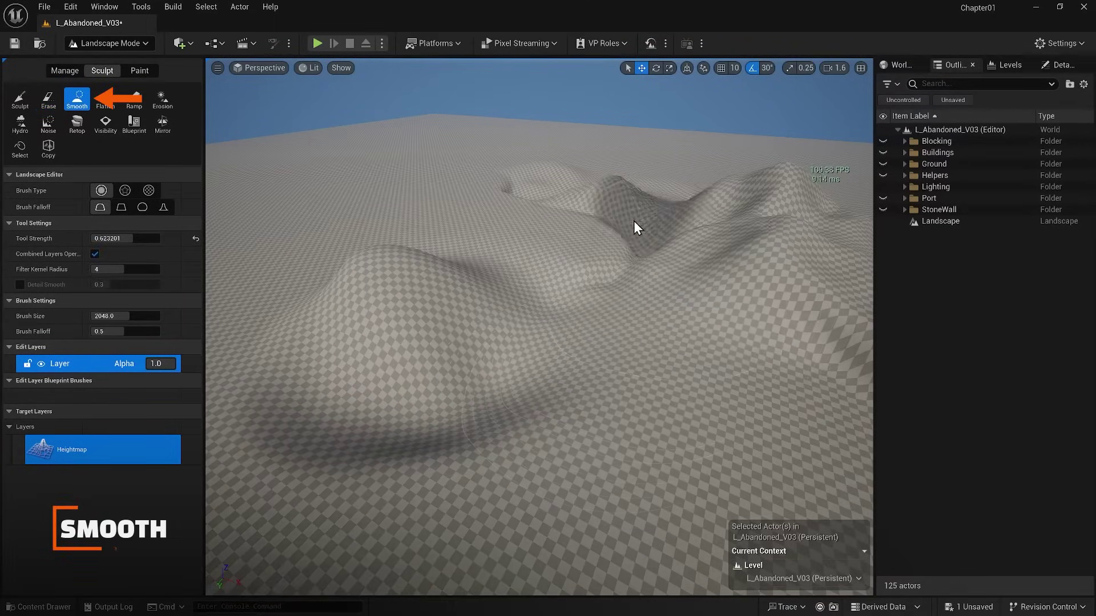
{"action": "mouse_move", "coordinate": [660, 228]}
{"action": "left_mouse_down"}
{"action": "mouse_move", "coordinate": [827, 303]}
{"action": "mouse_move", "coordinate": [716, 207]}
{"action": "left_mouse_up"}
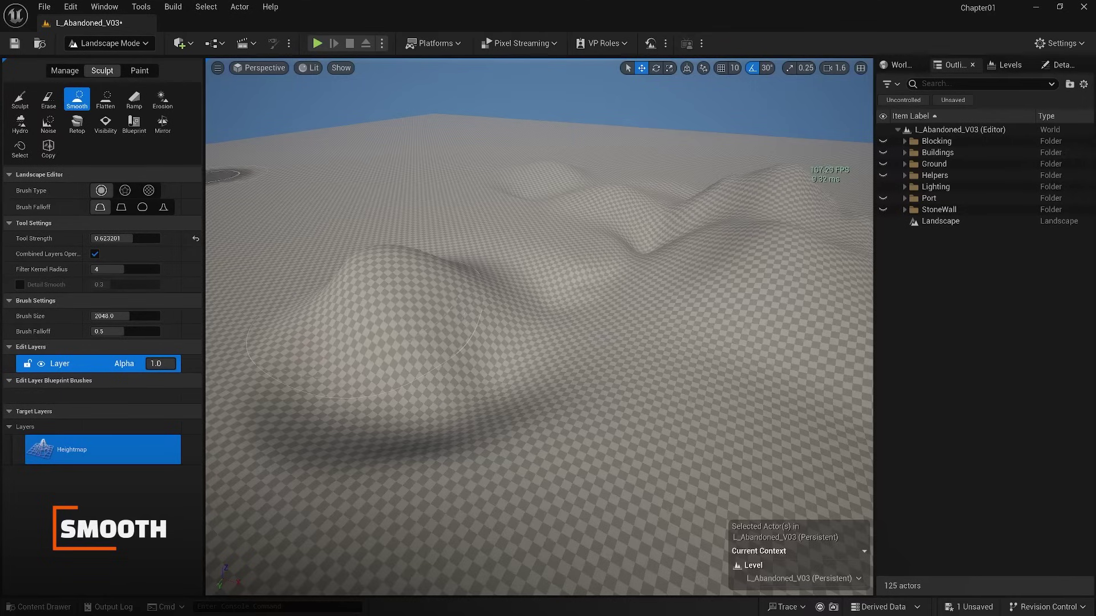
- Sculpt new hills across the rear, centre and foreground of the smoothed terrain
{"action": "left_click", "coordinate": [20, 99]}
{"action": "mouse_move", "coordinate": [427, 204]}
{"action": "left_mouse_down"}
{"action": "mouse_move", "coordinate": [302, 246]}
{"action": "mouse_move", "coordinate": [527, 205]}
{"action": "mouse_move", "coordinate": [683, 303]}
{"action": "mouse_move", "coordinate": [689, 360]}
{"action": "mouse_move", "coordinate": [594, 272]}
{"action": "mouse_move", "coordinate": [388, 210]}
{"action": "mouse_move", "coordinate": [628, 439]}
{"action": "left_mouse_up"}
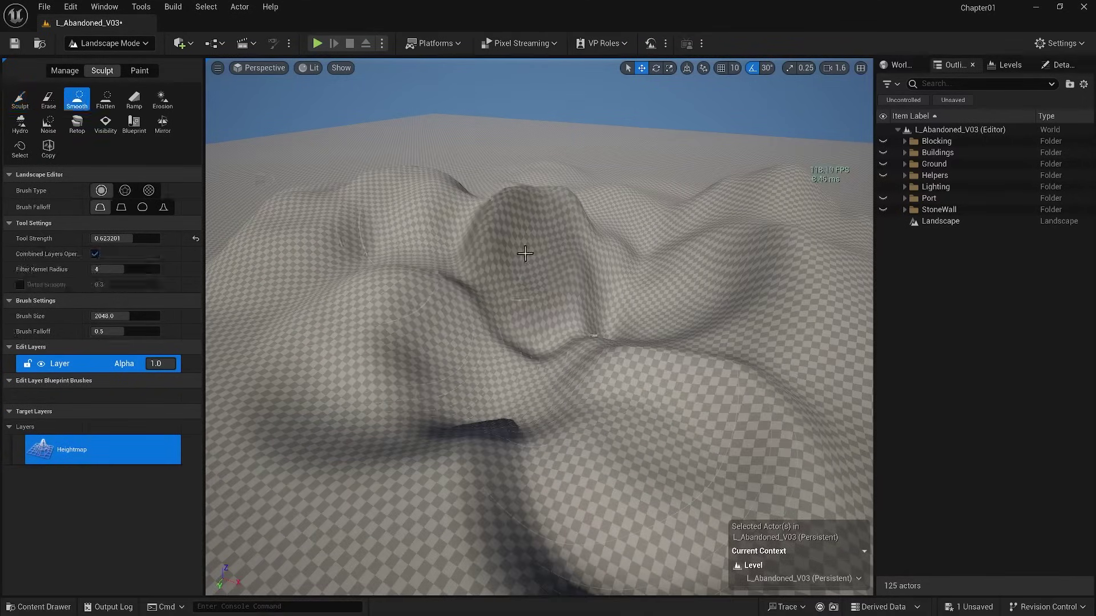
{"action": "left_click_drag", "start_coordinate": [525, 253], "coordinate": [487, 204]}
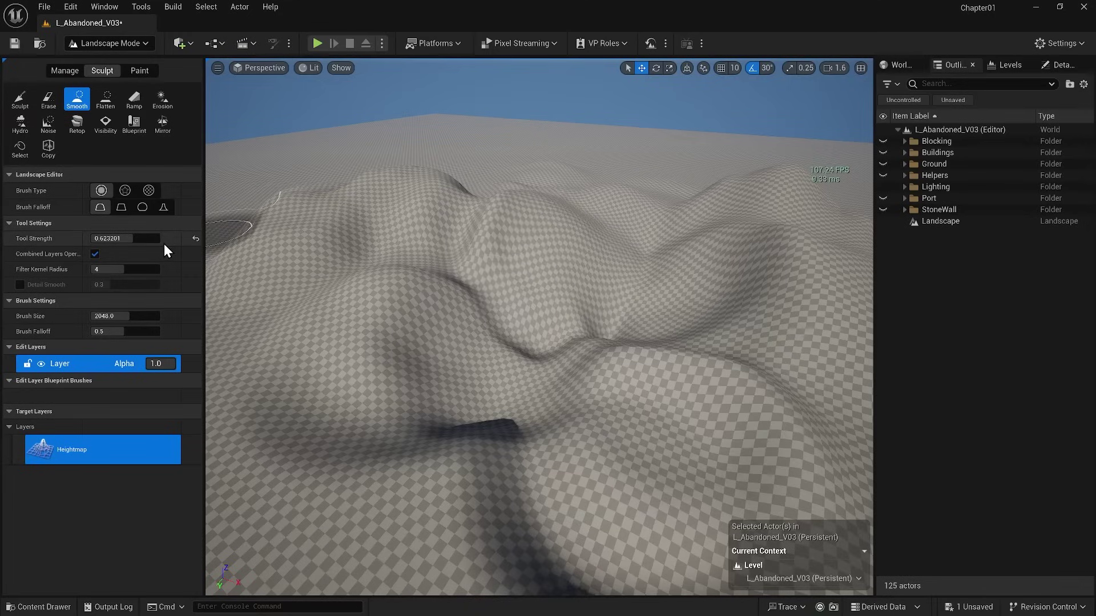
- Smooth the hills at a tool strength of about 0.26, and flatten the tops of the central rear and front right hills
{"action": "left_click_drag", "start_coordinate": [93, 235], "coordinate": [109, 235]}
{"action": "mouse_move", "coordinate": [488, 241]}
{"action": "left_mouse_down"}
{"action": "mouse_move", "coordinate": [404, 188]}
{"action": "mouse_move", "coordinate": [515, 421]}
{"action": "mouse_move", "coordinate": [772, 227]}
{"action": "mouse_move", "coordinate": [502, 149]}
{"action": "left_mouse_up"}
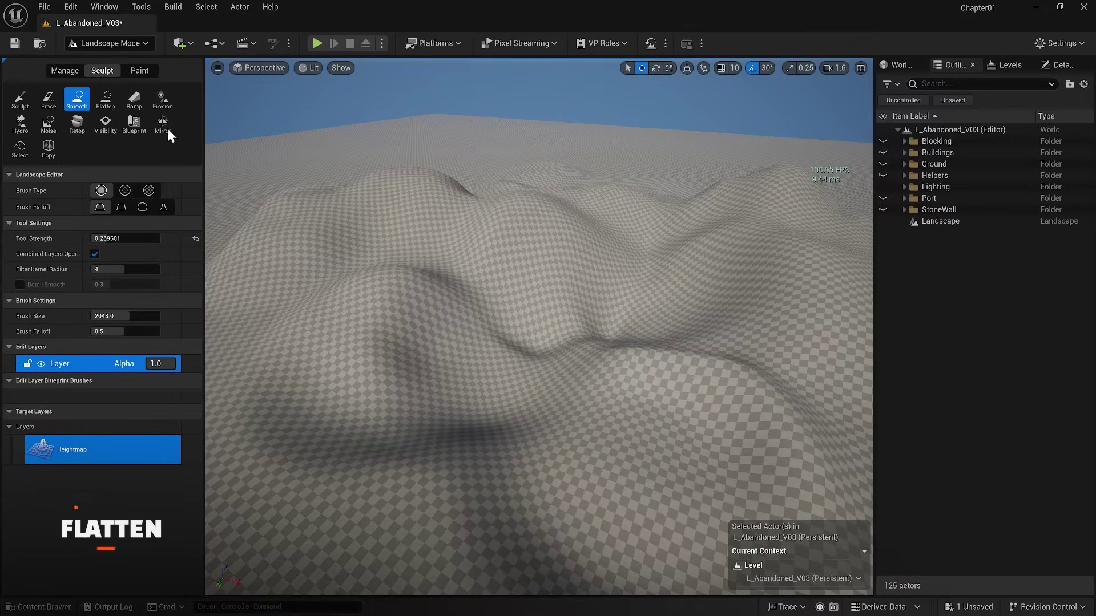
{"action": "left_click", "coordinate": [106, 99]}
{"action": "mouse_move", "coordinate": [518, 201]}
{"action": "left_mouse_down"}
{"action": "mouse_move", "coordinate": [651, 383]}
{"action": "mouse_move", "coordinate": [630, 365]}
{"action": "left_mouse_up"}
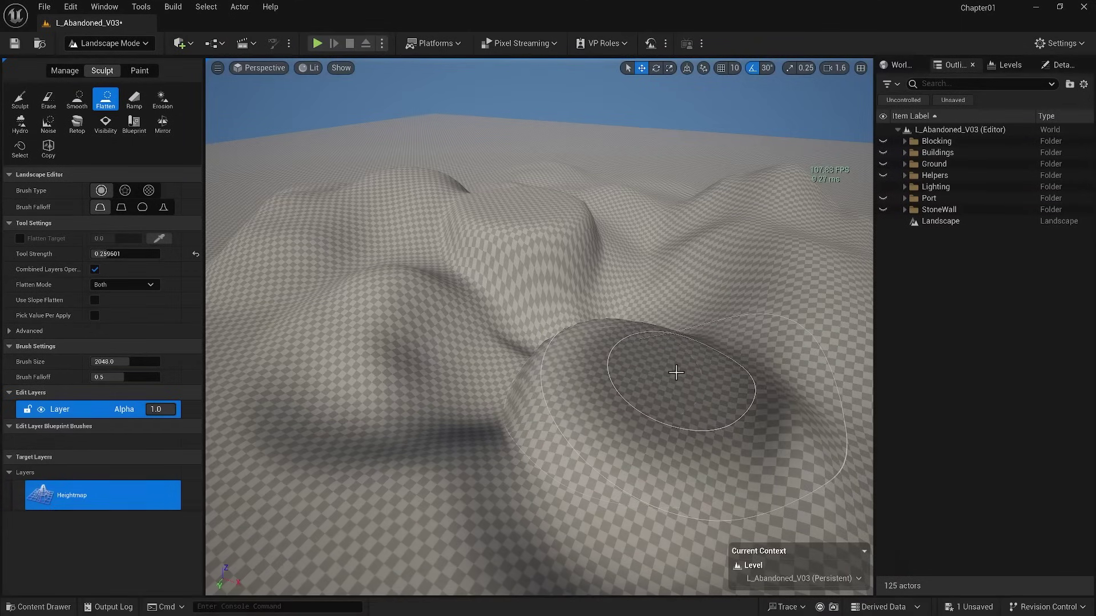
- Add a ramp about 3637 wide with about 0.38 side falloff between the two flattened hilltops, and smooth the terrain beside it
{"action": "left_click", "coordinate": [133, 101]}
{"action": "left_click", "coordinate": [602, 351]}
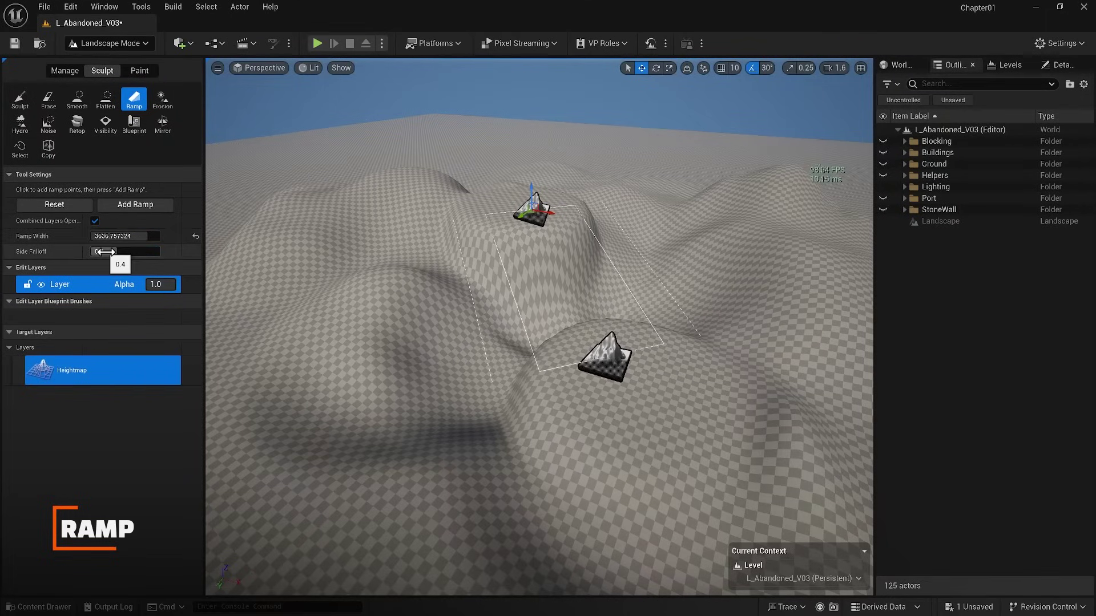
{"action": "left_click_drag", "start_coordinate": [122, 252], "coordinate": [117, 252]}
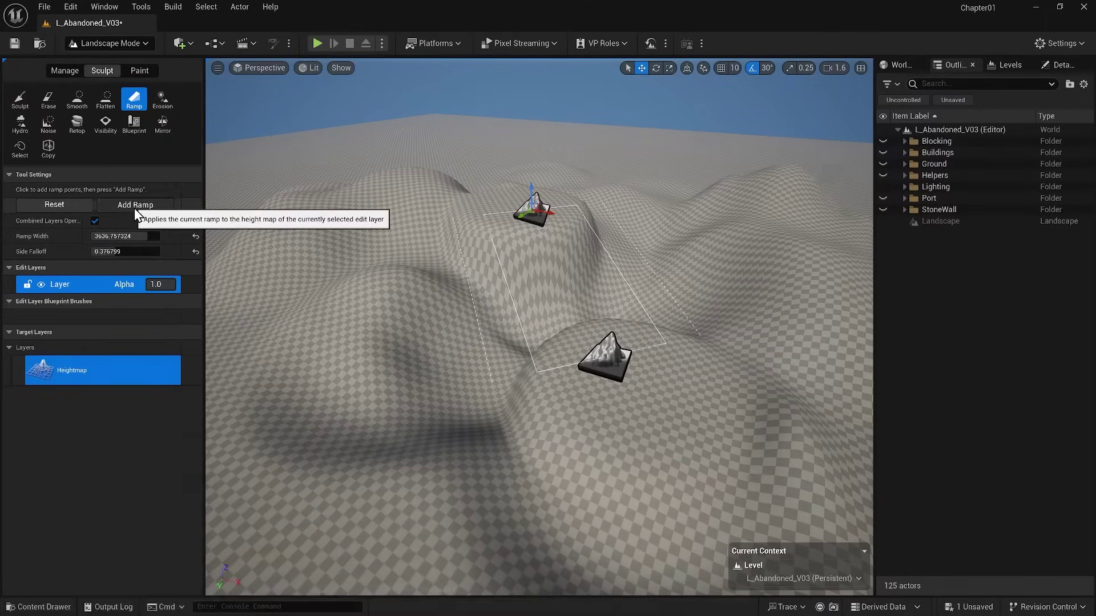
{"action": "left_click", "coordinate": [77, 100]}
{"action": "mouse_move", "coordinate": [388, 239]}
{"action": "left_mouse_down"}
{"action": "mouse_move", "coordinate": [489, 421]}
{"action": "mouse_move", "coordinate": [653, 210]}
{"action": "mouse_move", "coordinate": [333, 279]}
{"action": "mouse_move", "coordinate": [426, 454]}
{"action": "left_mouse_up"}
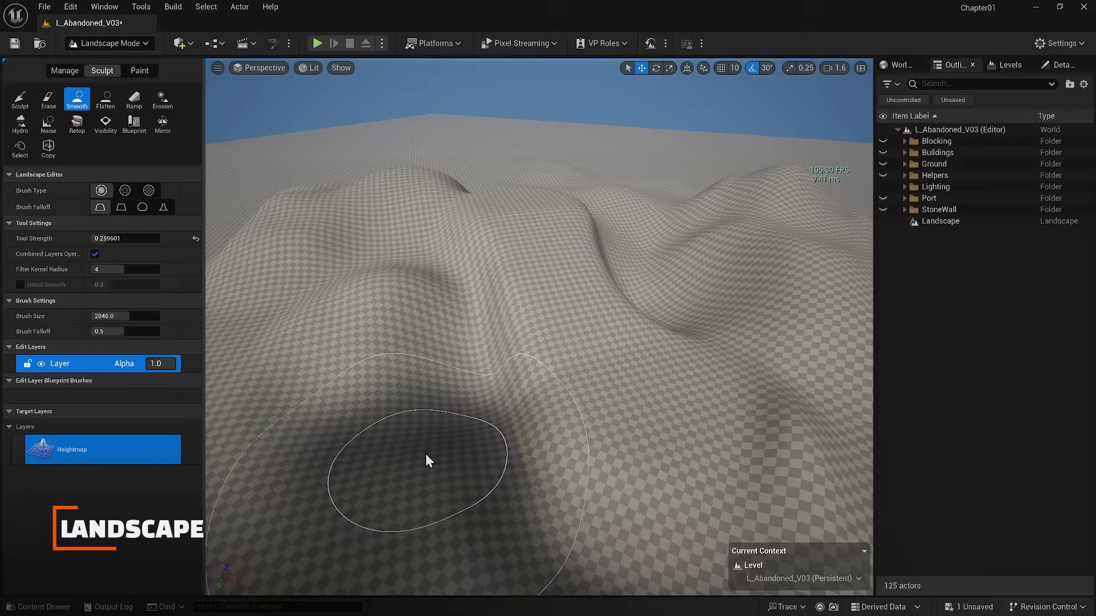
- Erase all the practice hills so the landscape is flat, and reset the tool strength to its default of 0.3
{"action": "left_click", "coordinate": [49, 100]}
{"action": "mouse_move", "coordinate": [343, 485]}
{"action": "left_mouse_down"}
{"action": "mouse_move", "coordinate": [467, 315]}
{"action": "mouse_move", "coordinate": [443, 185]}
{"action": "mouse_move", "coordinate": [743, 542]}
{"action": "mouse_move", "coordinate": [635, 335]}
{"action": "mouse_move", "coordinate": [768, 215]}
{"action": "mouse_move", "coordinate": [574, 165]}
{"action": "left_mouse_up"}
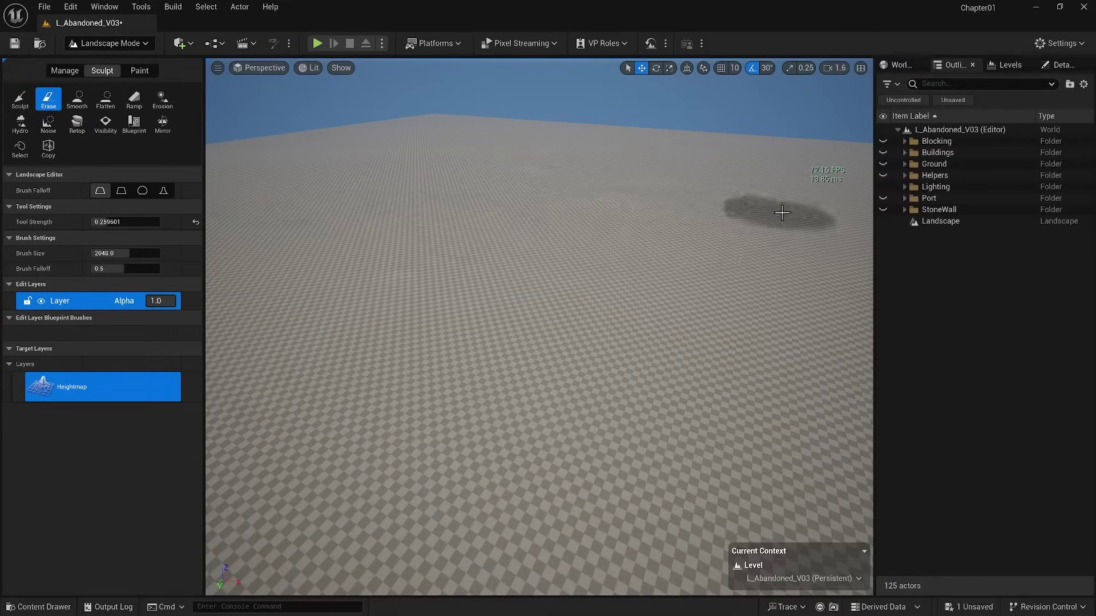
{"action": "mouse_move", "coordinate": [638, 212]}
{"action": "left_mouse_down"}
{"action": "mouse_move", "coordinate": [655, 182]}
{"action": "mouse_move", "coordinate": [679, 276]}
{"action": "left_mouse_up"}
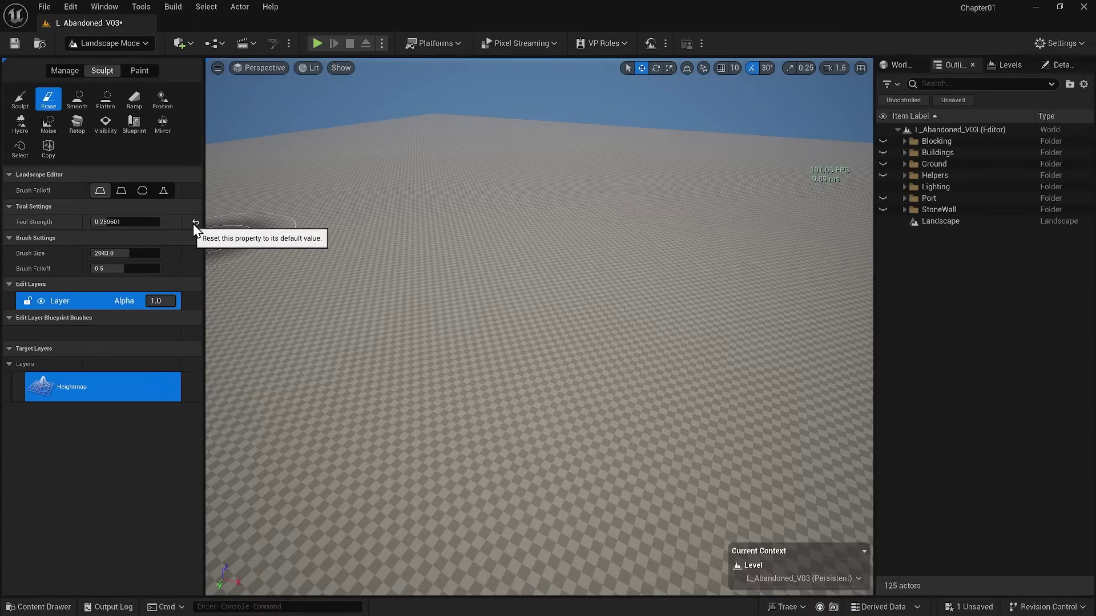
{"action": "left_click", "coordinate": [195, 222]}
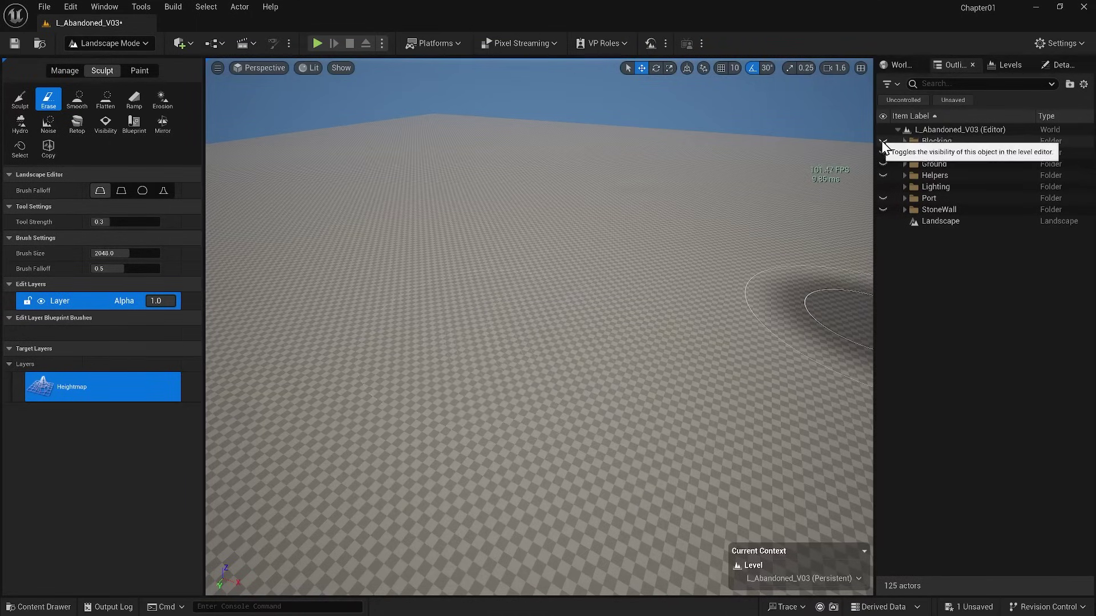
- Make the Blocking, Buildings, Ground, Port and StoneWall folders visible in the level
{"action": "left_click", "coordinate": [882, 142]}
{"action": "left_click", "coordinate": [883, 152]}
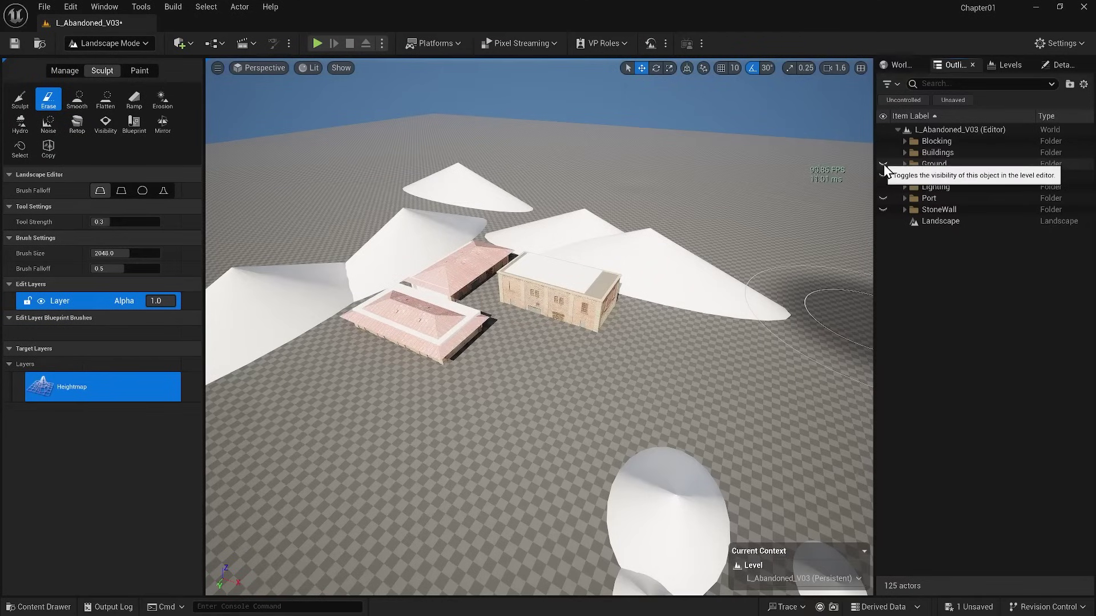
{"action": "left_click", "coordinate": [883, 164]}
{"action": "left_click", "coordinate": [883, 198]}
{"action": "left_click", "coordinate": [882, 210]}
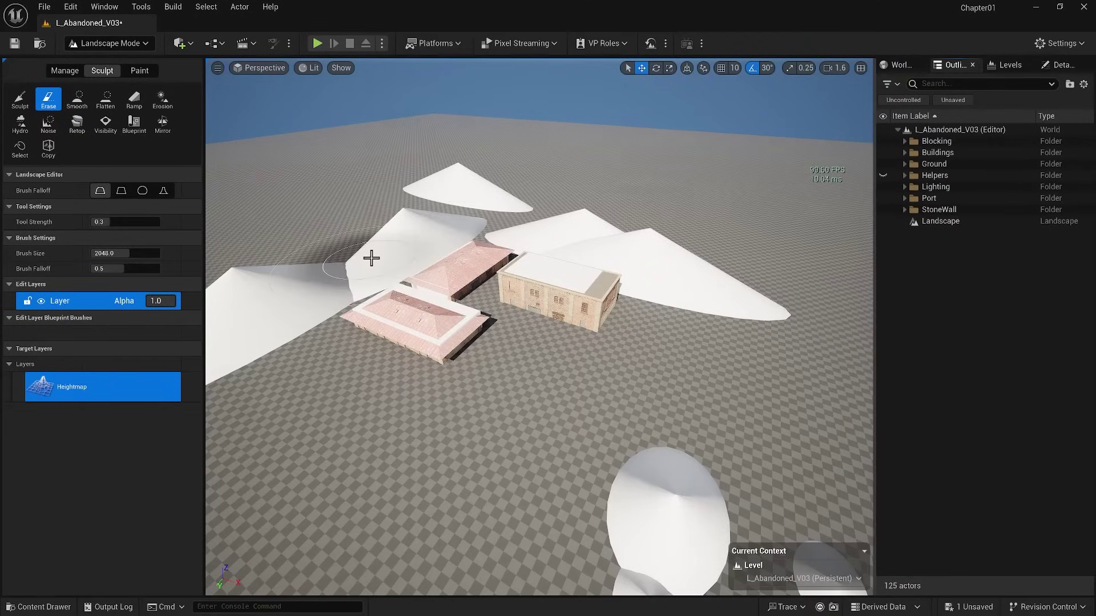
- Lower the terrain beneath the buildings and pier using the Sculpt tool with a brush size of about 3959, undoing the unwanted stroke
{"action": "left_click", "coordinate": [20, 100]}
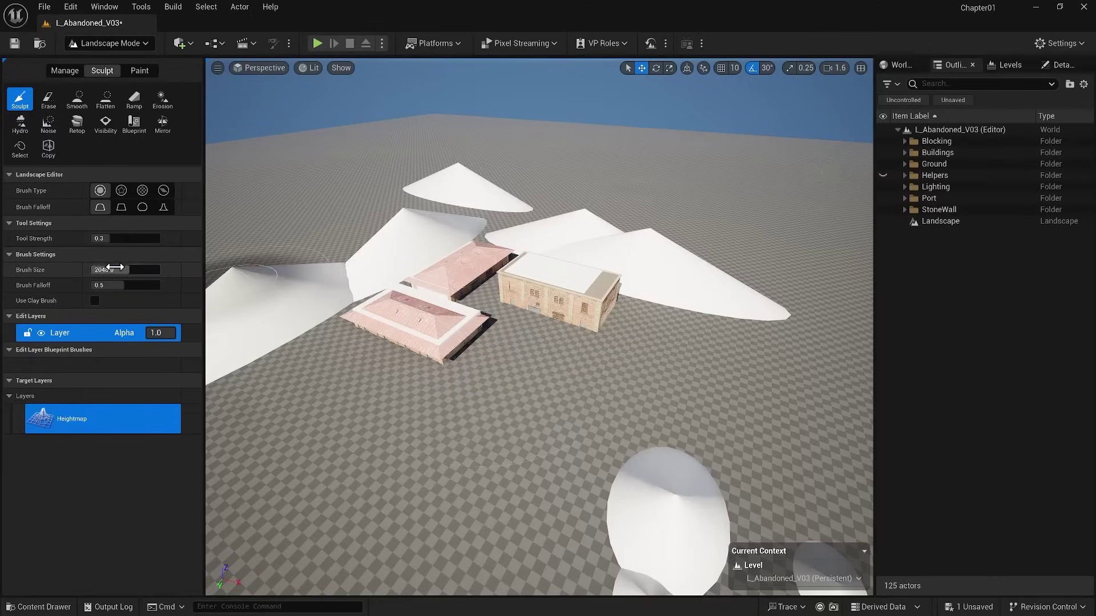
{"action": "left_click_drag", "start_coordinate": [130, 270], "coordinate": [150, 269]}
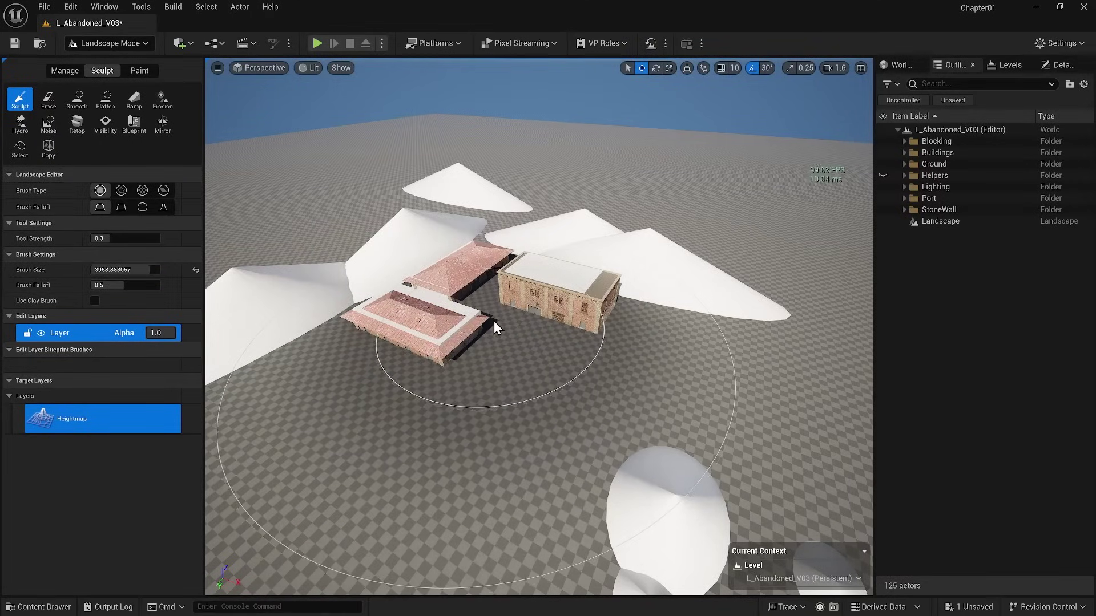
{"action": "left_click_drag", "start_coordinate": [494, 321], "coordinate": [516, 334]}
{"action": "key", "text": "ctrl+z"}
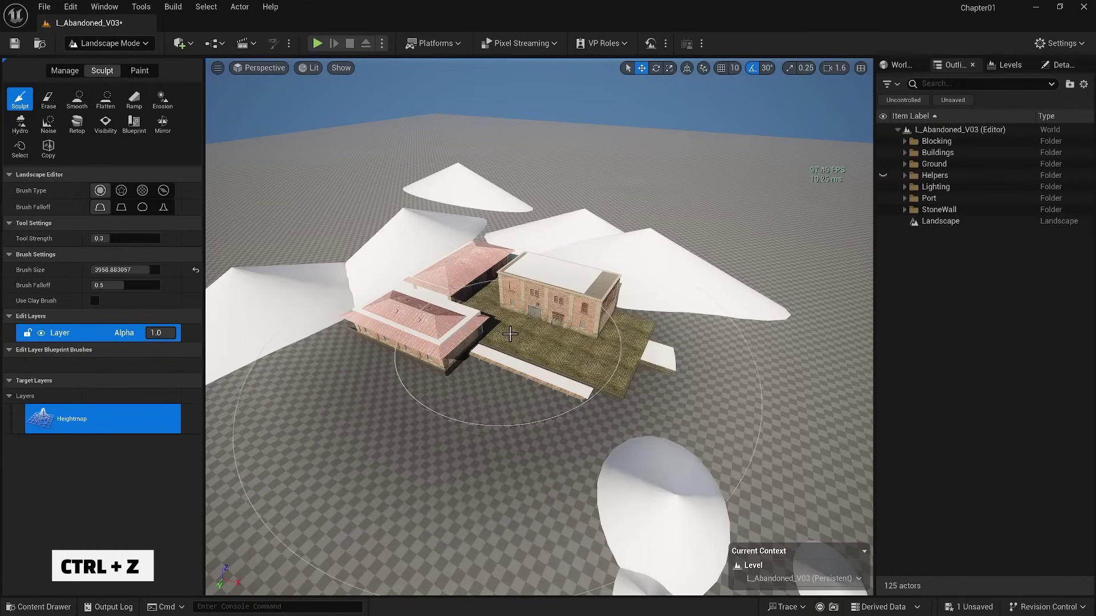
{"action": "left_click", "coordinate": [510, 334]}
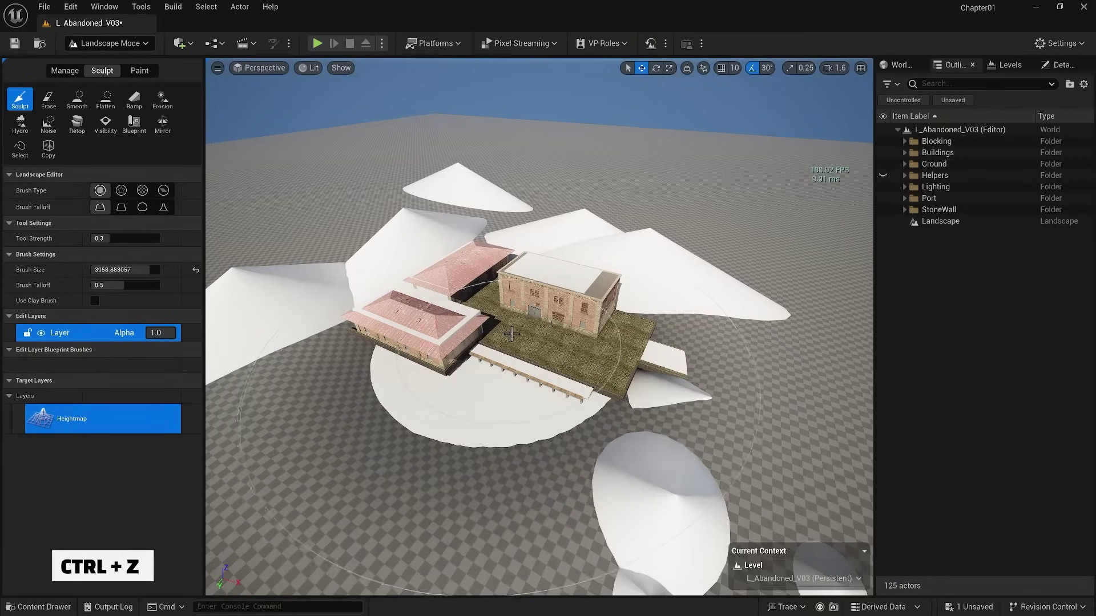
- Reduce the brush size to about 1448 and sculpt hills around the port, following the white blocking shapes
{"action": "key", "text": "bracketleft"}
{"action": "key", "text": "bracketleft"}
{"action": "key", "text": "bracketleft"}
{"action": "key", "text": "bracketleft"}
{"action": "key", "text": "bracketleft"}
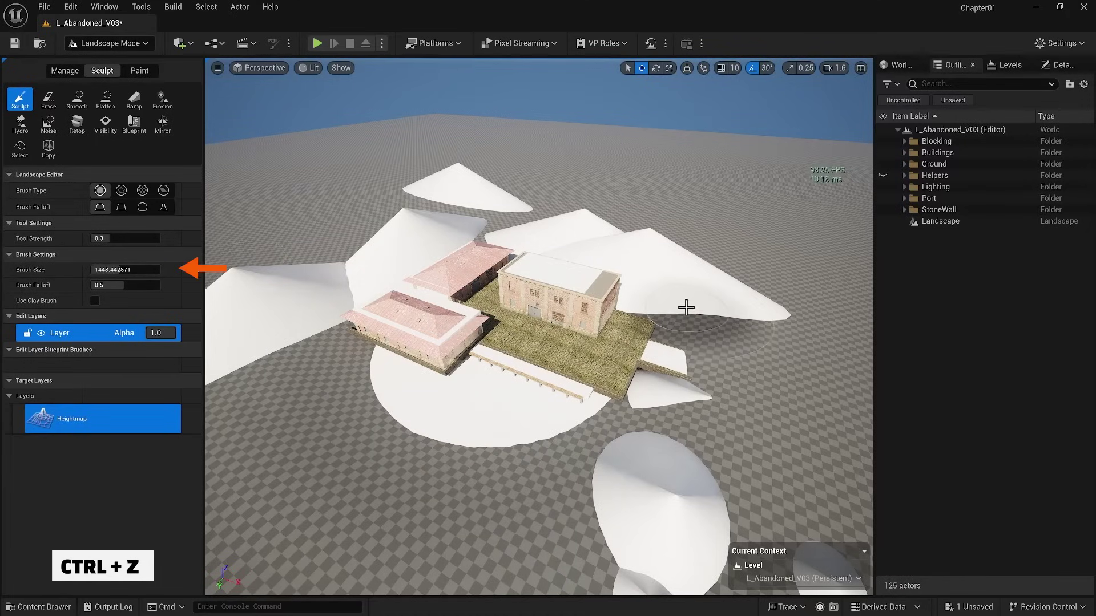
{"action": "mouse_move", "coordinate": [692, 306]}
{"action": "left_mouse_down", "text": "shift"}
{"action": "mouse_move", "coordinate": [714, 283]}
{"action": "mouse_move", "coordinate": [626, 240]}
{"action": "left_mouse_up", "text": "shift"}
{"action": "mouse_move", "coordinate": [435, 229]}
{"action": "left_mouse_down", "text": "shift"}
{"action": "mouse_move", "coordinate": [416, 225]}
{"action": "mouse_move", "coordinate": [300, 284]}
{"action": "mouse_move", "coordinate": [281, 269]}
{"action": "mouse_move", "coordinate": [587, 237]}
{"action": "mouse_move", "coordinate": [699, 457]}
{"action": "mouse_move", "coordinate": [513, 468]}
{"action": "mouse_move", "coordinate": [391, 452]}
{"action": "mouse_move", "coordinate": [454, 414]}
{"action": "mouse_move", "coordinate": [444, 407]}
{"action": "left_mouse_up", "text": "shift"}
{"action": "right_click_drag", "start_coordinate": [456, 393], "coordinate": [367, 402]}
{"action": "left_click_drag", "start_coordinate": [496, 354], "coordinate": [357, 364]}
{"action": "left_click_drag", "start_coordinate": [483, 456], "coordinate": [524, 391], "text": "shift"}
{"action": "right_click_drag", "start_coordinate": [523, 391], "coordinate": [627, 428]}
{"action": "right_click_drag", "start_coordinate": [516, 365], "coordinate": [489, 291]}
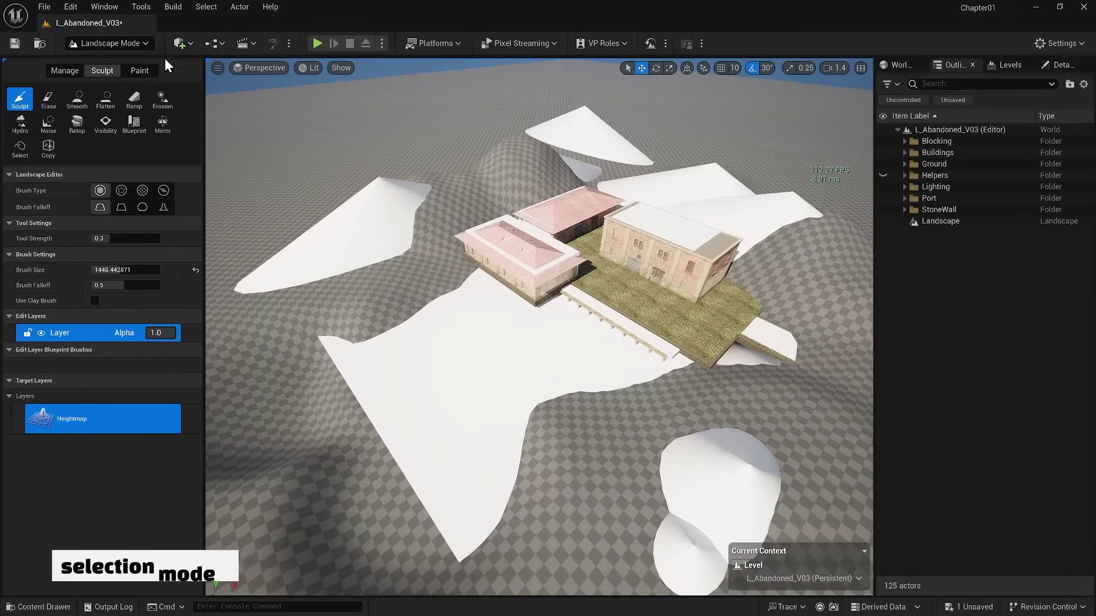
- Switch to Selection mode and enlarge Cube7, the flat white blocking plane in front of the buildings
{"action": "left_click", "coordinate": [109, 44]}
{"action": "left_click", "coordinate": [129, 61]}
{"action": "left_click", "coordinate": [408, 325]}
{"action": "right_click_drag", "start_coordinate": [409, 325], "coordinate": [440, 299]}
{"action": "left_click_drag", "start_coordinate": [440, 298], "coordinate": [323, 351]}
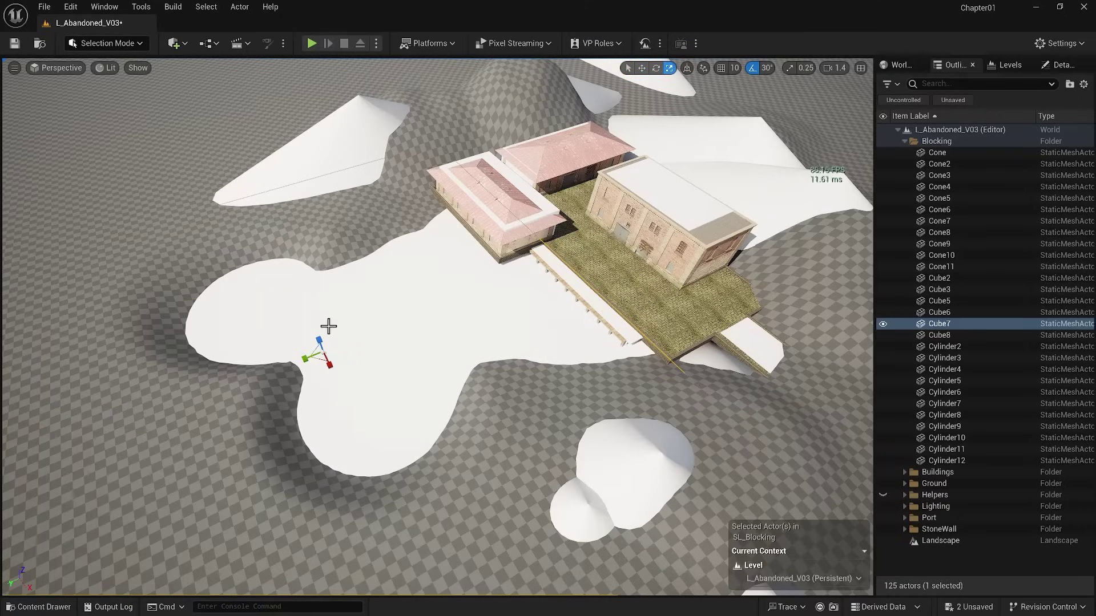
- Return to Landscape mode and sculpt more hills over the blocking cones beside and behind the buildings
{"action": "left_click", "coordinate": [128, 45]}
{"action": "left_click", "coordinate": [129, 68]}
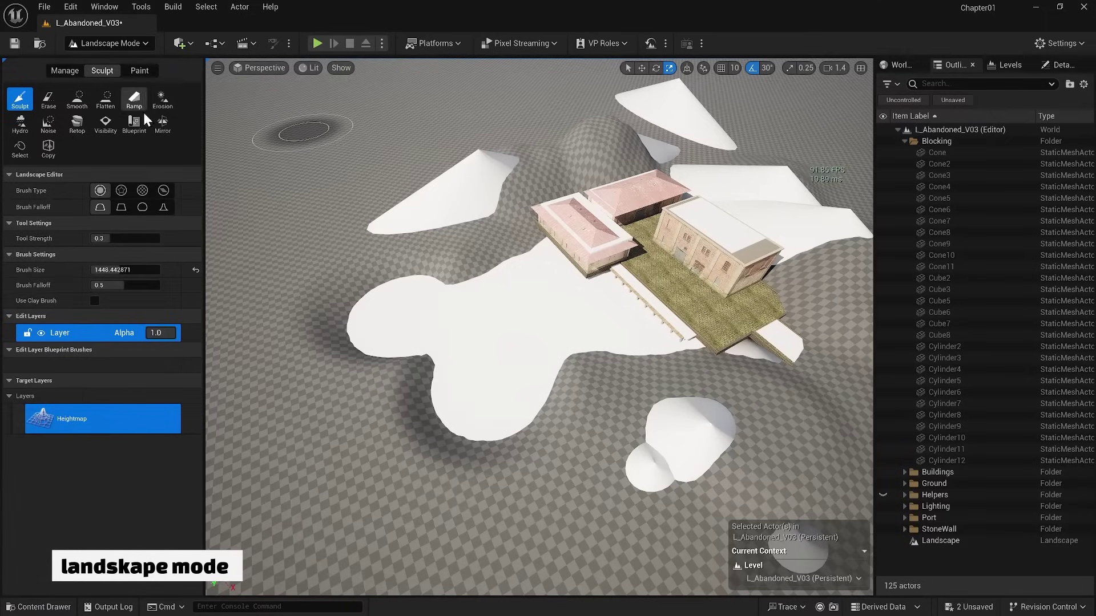
{"action": "mouse_move", "coordinate": [457, 285]}
{"action": "left_mouse_down"}
{"action": "mouse_move", "coordinate": [436, 255]}
{"action": "mouse_move", "coordinate": [428, 371]}
{"action": "mouse_move", "coordinate": [518, 415]}
{"action": "mouse_move", "coordinate": [611, 384]}
{"action": "mouse_move", "coordinate": [345, 399]}
{"action": "mouse_move", "coordinate": [480, 276]}
{"action": "mouse_move", "coordinate": [454, 182]}
{"action": "left_mouse_up"}
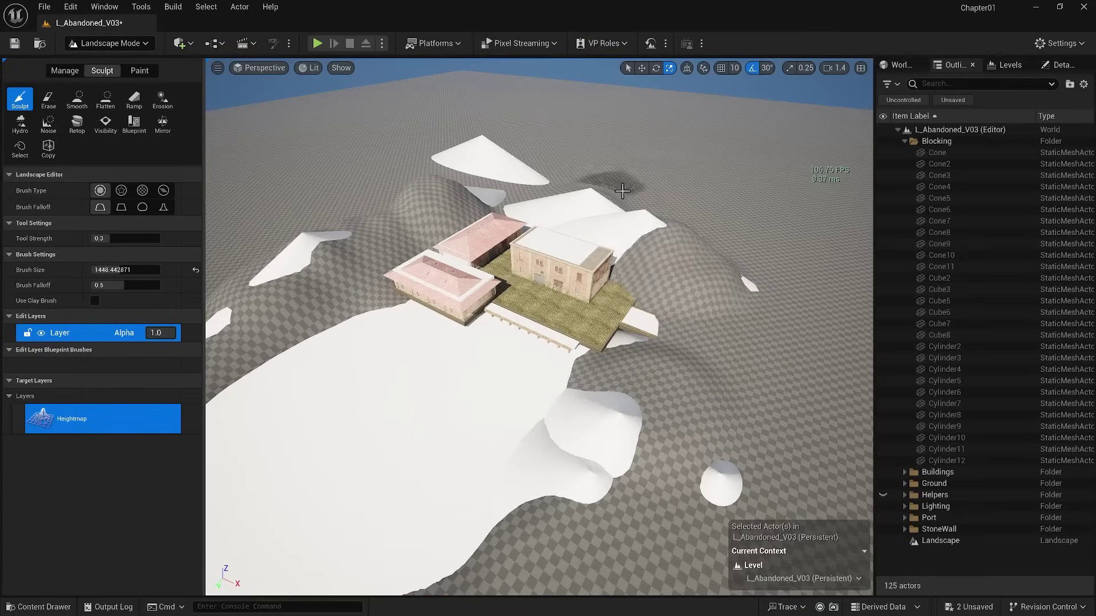
{"action": "mouse_move", "coordinate": [622, 222]}
{"action": "left_mouse_down"}
{"action": "mouse_move", "coordinate": [681, 249]}
{"action": "mouse_move", "coordinate": [547, 184]}
{"action": "left_mouse_up"}
{"action": "mouse_move", "coordinate": [567, 170]}
{"action": "right_mouse_down"}
{"action": "mouse_move", "coordinate": [555, 247]}
{"action": "mouse_move", "coordinate": [484, 215]}
{"action": "mouse_move", "coordinate": [447, 299]}
{"action": "right_mouse_up"}
- Smooth the hills behind the buildings with the Smooth tool
{"action": "left_click", "coordinate": [77, 99]}
{"action": "right_click_drag", "start_coordinate": [577, 138], "coordinate": [605, 172]}
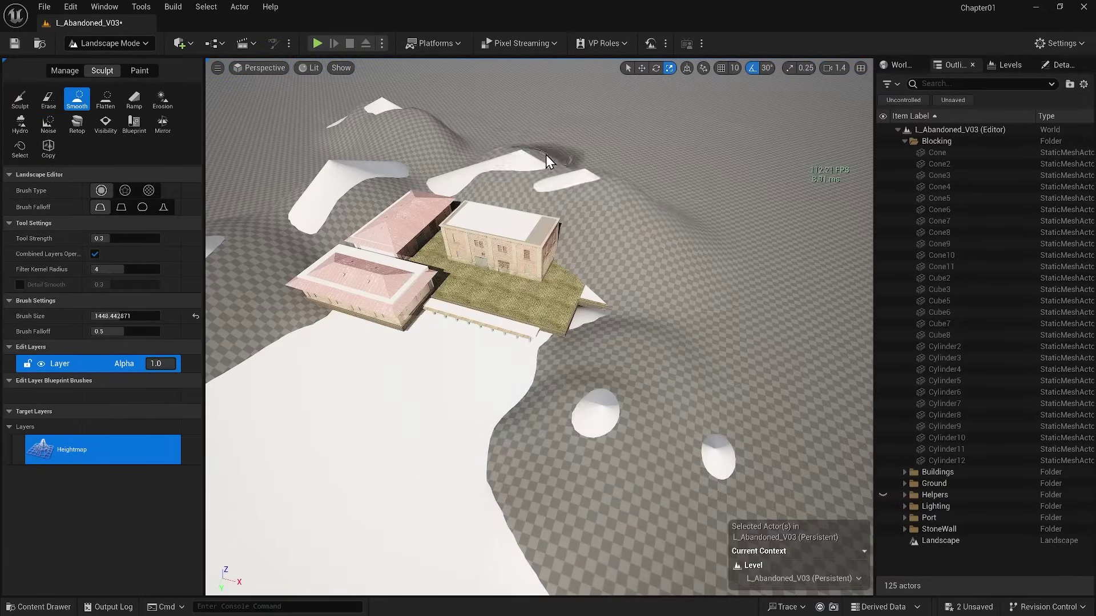
{"action": "right_click_drag", "start_coordinate": [703, 192], "coordinate": [520, 185]}
- Sculpt the terrain around the port and in the foreground further, and check it from camera bookmark 1
{"action": "left_click", "coordinate": [20, 99]}
{"action": "mouse_move", "coordinate": [388, 257]}
{"action": "left_mouse_down"}
{"action": "mouse_move", "coordinate": [502, 205]}
{"action": "mouse_move", "coordinate": [685, 257]}
{"action": "left_mouse_up"}
{"action": "right_click_drag", "start_coordinate": [685, 257], "coordinate": [559, 308]}
{"action": "mouse_move", "coordinate": [559, 309]}
{"action": "left_mouse_down", "text": "shift"}
{"action": "mouse_move", "coordinate": [599, 274]}
{"action": "mouse_move", "coordinate": [582, 256]}
{"action": "mouse_move", "coordinate": [662, 363]}
{"action": "left_mouse_up", "text": "shift"}
{"action": "right_click_drag", "start_coordinate": [662, 363], "coordinate": [550, 263]}
{"action": "key", "text": "1"}
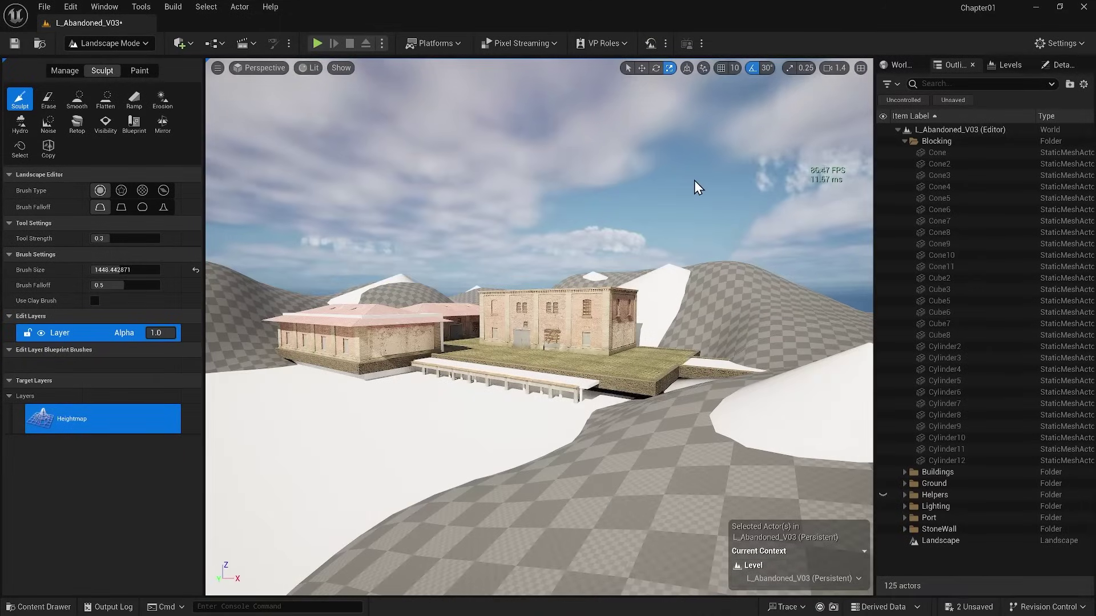
- Toggle the Blocking folder's visibility off and on to compare the sculpted terrain with the blocking shapes
{"action": "left_click", "coordinate": [884, 142]}
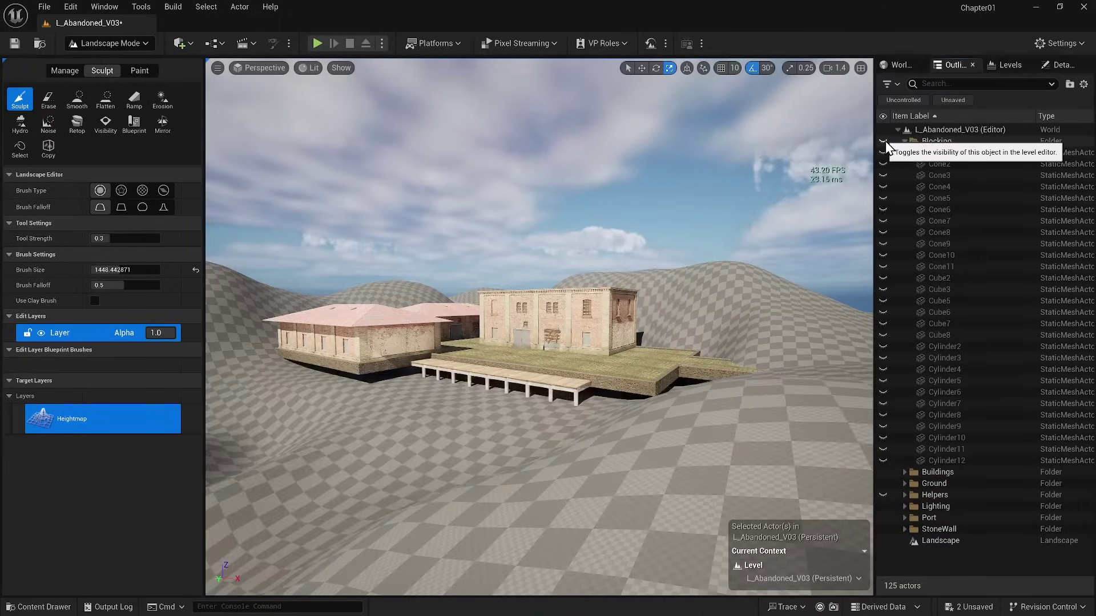
{"action": "left_click", "coordinate": [884, 142]}
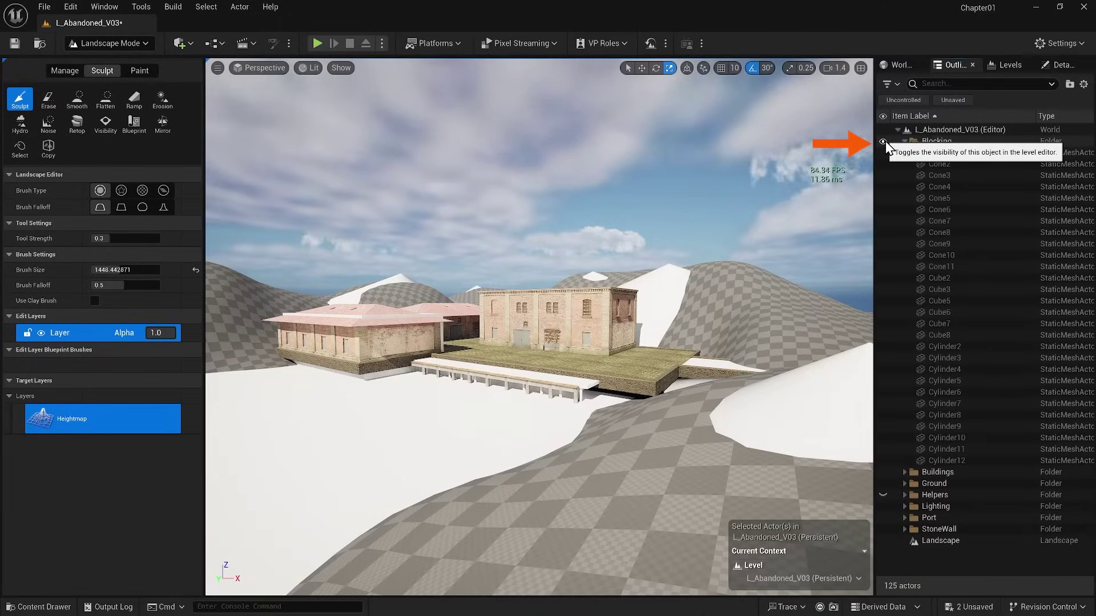
{"action": "left_click", "coordinate": [884, 142]}
{"action": "left_click", "coordinate": [884, 141]}
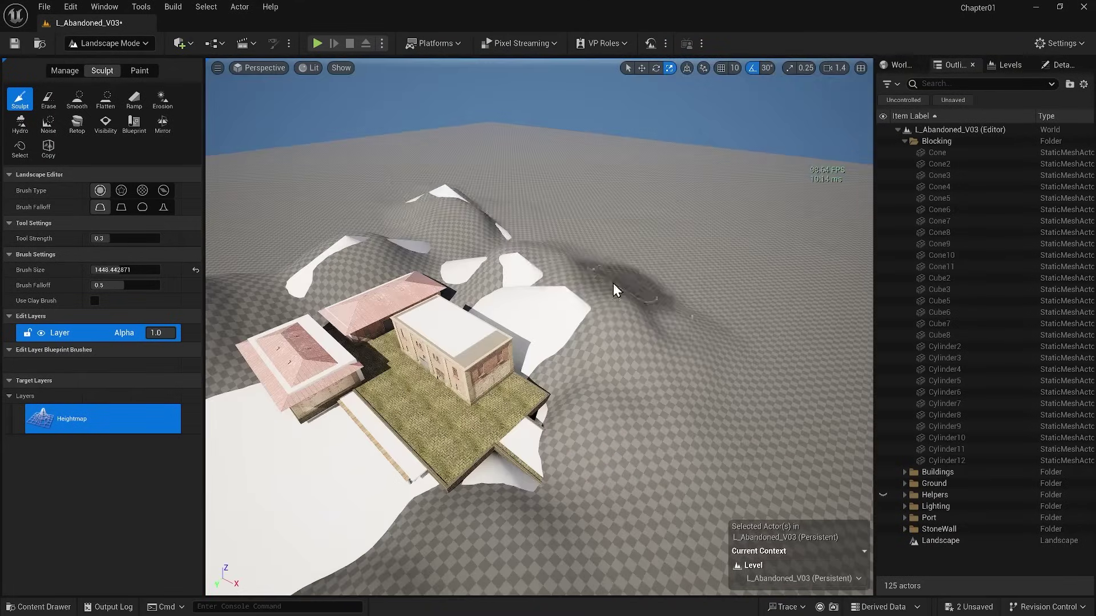
- Smooth the hills around the port and build them up further with the Sculpt tool
{"action": "left_click", "coordinate": [77, 99]}
{"action": "mouse_move", "coordinate": [548, 256]}
{"action": "right_mouse_down"}
{"action": "mouse_move", "coordinate": [513, 285]}
{"action": "mouse_move", "coordinate": [513, 143]}
{"action": "right_mouse_up"}
{"action": "mouse_move", "coordinate": [537, 343]}
{"action": "right_mouse_down"}
{"action": "mouse_move", "coordinate": [492, 391]}
{"action": "mouse_move", "coordinate": [514, 343]}
{"action": "mouse_move", "coordinate": [582, 274]}
{"action": "right_mouse_up"}
{"action": "left_click", "coordinate": [19, 100]}
{"action": "left_click_drag", "start_coordinate": [582, 274], "coordinate": [659, 196]}
{"action": "mouse_move", "coordinate": [660, 196]}
{"action": "right_mouse_down"}
{"action": "mouse_move", "coordinate": [540, 276]}
{"action": "mouse_move", "coordinate": [548, 308]}
{"action": "mouse_move", "coordinate": [628, 374]}
{"action": "mouse_move", "coordinate": [684, 354]}
{"action": "right_mouse_up"}
- Hide the Blocking folder and smooth the terrain around the buildings
{"action": "left_click", "coordinate": [882, 141]}
{"action": "mouse_move", "coordinate": [642, 262]}
{"action": "right_mouse_down"}
{"action": "mouse_move", "coordinate": [642, 185]}
{"action": "mouse_move", "coordinate": [641, 228]}
{"action": "right_mouse_up"}
{"action": "left_click", "coordinate": [77, 99]}
{"action": "mouse_move", "coordinate": [440, 343]}
{"action": "right_mouse_down"}
{"action": "mouse_move", "coordinate": [440, 409]}
{"action": "mouse_move", "coordinate": [505, 410]}
{"action": "mouse_move", "coordinate": [385, 195]}
{"action": "mouse_move", "coordinate": [598, 200]}
{"action": "mouse_move", "coordinate": [628, 285]}
{"action": "right_mouse_up"}
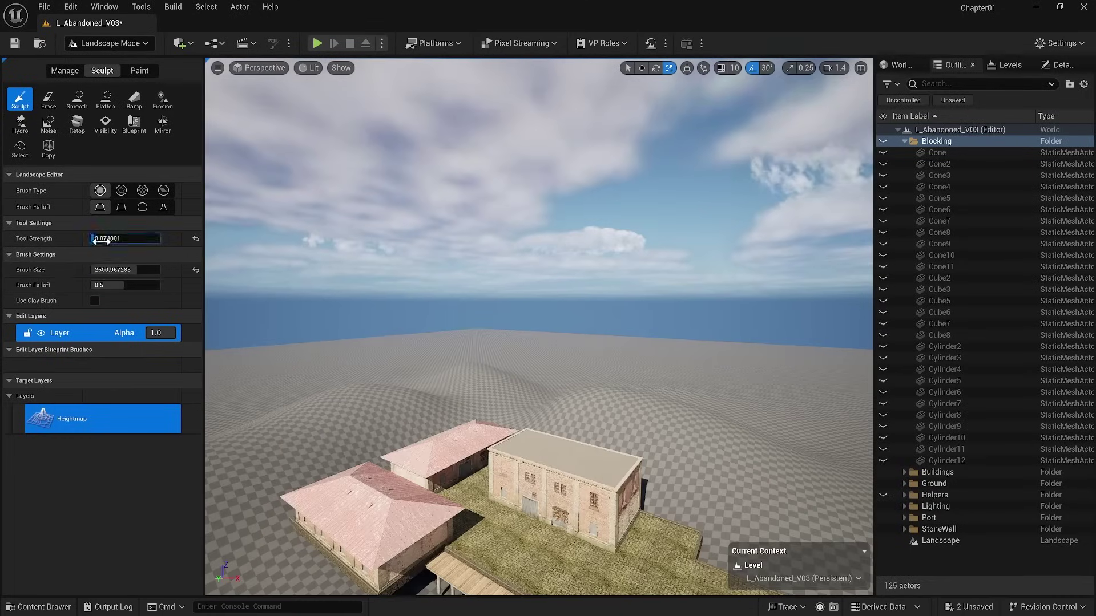
- Refine the hills beside and behind the buildings at a tool strength of about 0.074 and brush size of about 2601
{"action": "key", "text": "1"}
{"action": "right_click_drag", "start_coordinate": [514, 434], "coordinate": [501, 416]}
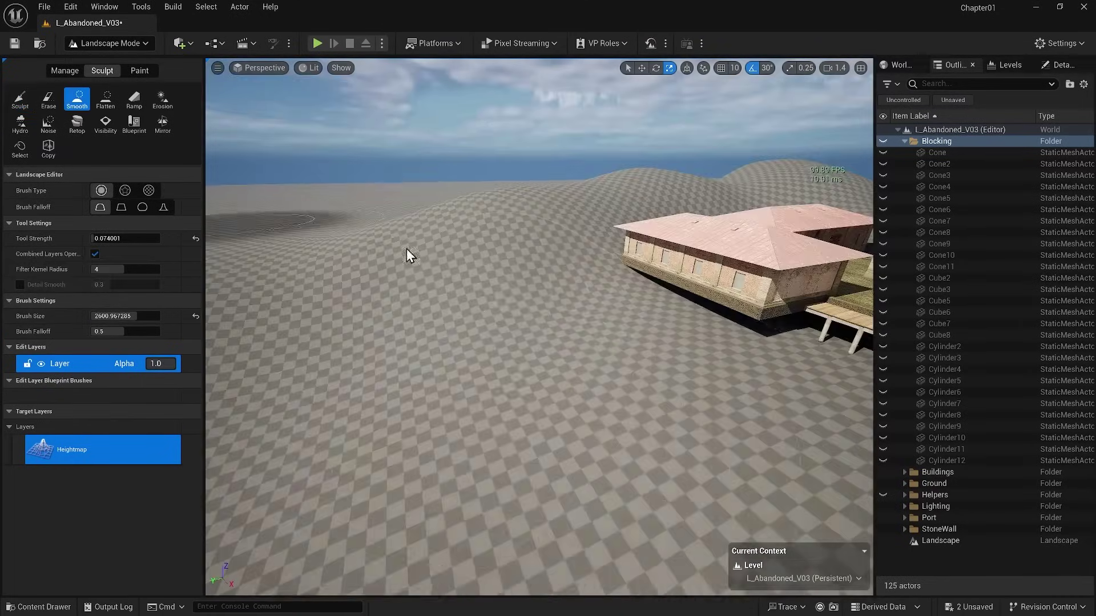
{"action": "right_click_drag", "start_coordinate": [408, 254], "coordinate": [419, 375]}
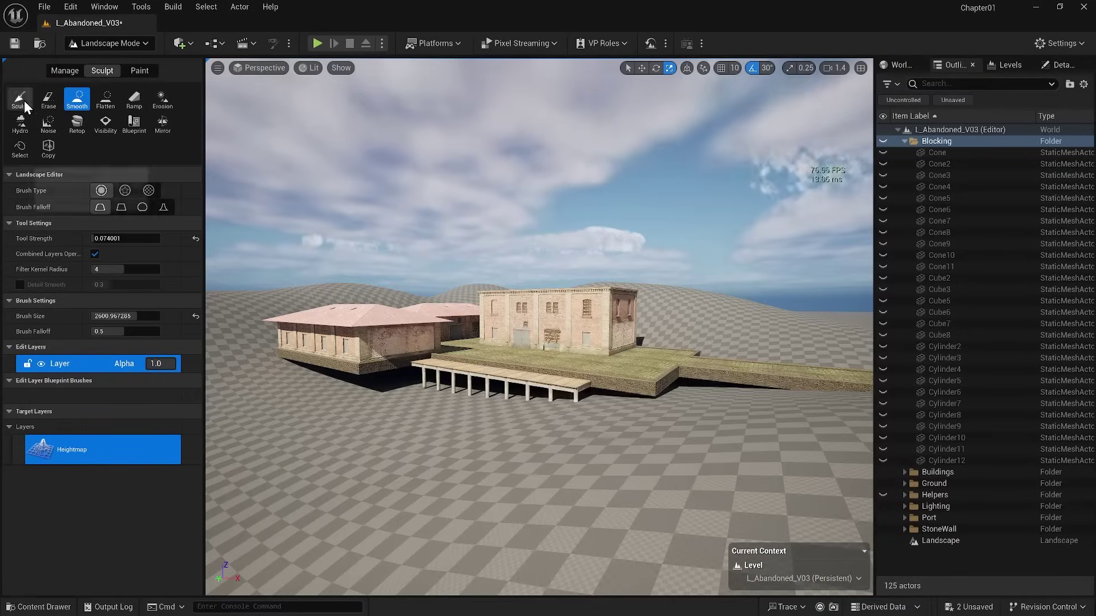
- Reshape the hillside near the stone wall with the Sculpt tool at a brush size of about 968, and smooth it
{"action": "left_click", "coordinate": [20, 98]}
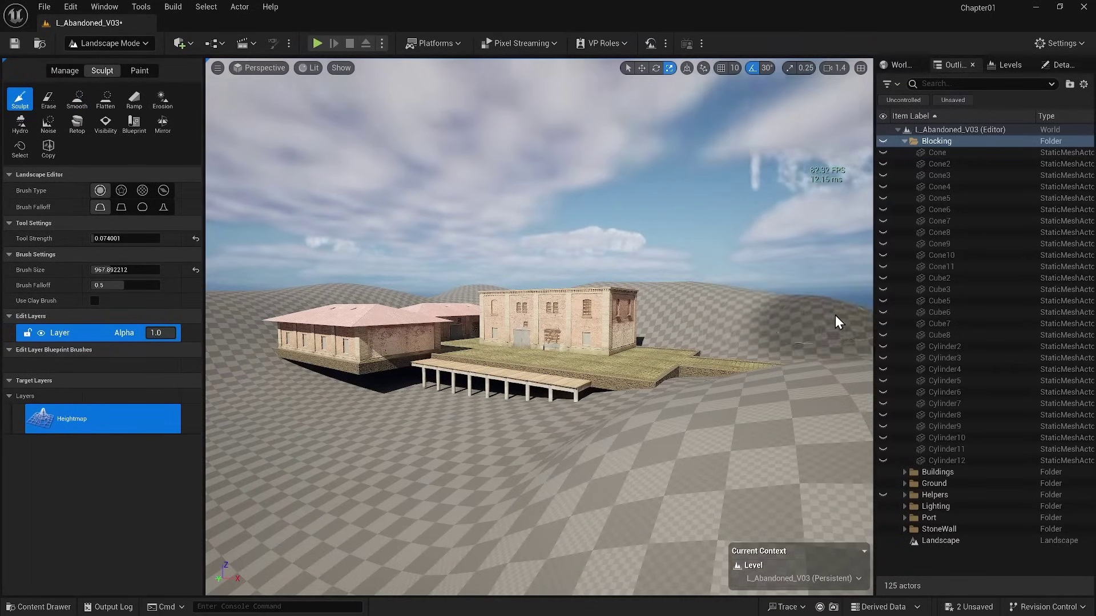
{"action": "right_click_drag", "start_coordinate": [798, 334], "coordinate": [728, 576]}
{"action": "left_click", "coordinate": [77, 100]}
{"action": "right_click_drag", "start_coordinate": [729, 457], "coordinate": [840, 315]}
{"action": "scroll", "coordinate": [840, 315], "scroll_direction": "up", "scroll_amount": 2}
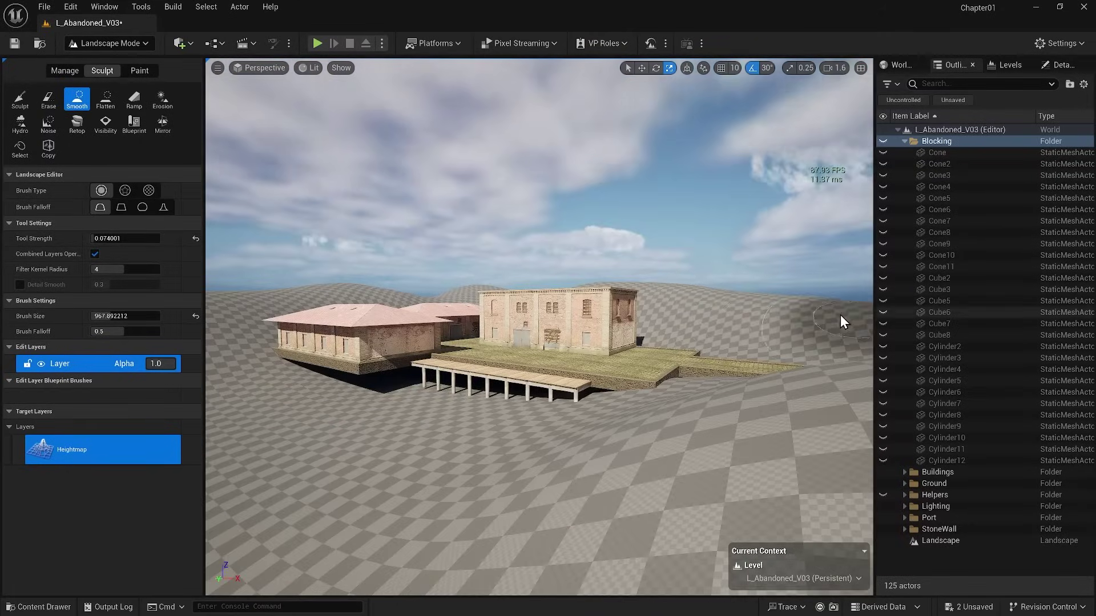
- Flatten the ground in front of the pier and check the terrain from camera bookmark 1
{"action": "left_click", "coordinate": [106, 100]}
{"action": "right_click_drag", "start_coordinate": [434, 411], "coordinate": [274, 485]}
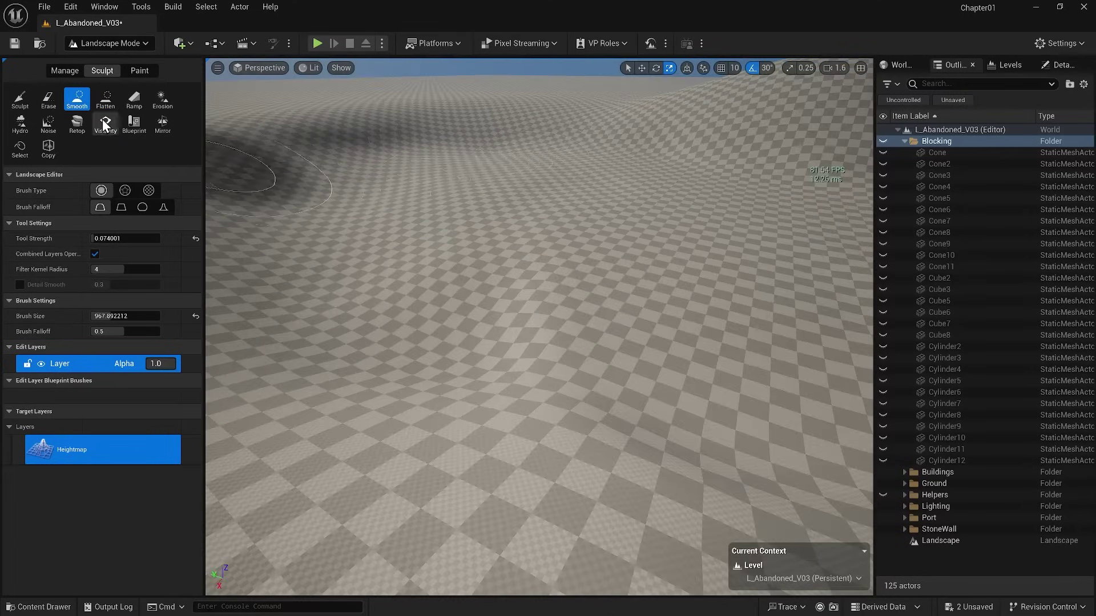
{"action": "key", "text": "1"}
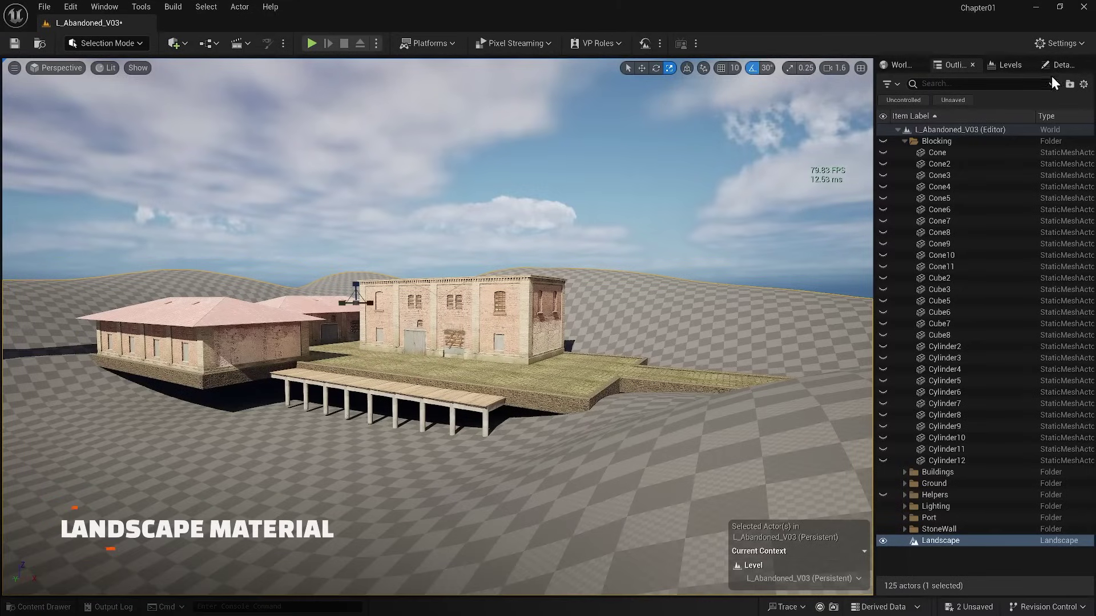
- Find the Nanite settings in the Landscape's details, enable Nanite and rebuild its Nanite meshes
{"action": "left_click", "coordinate": [1052, 66]}
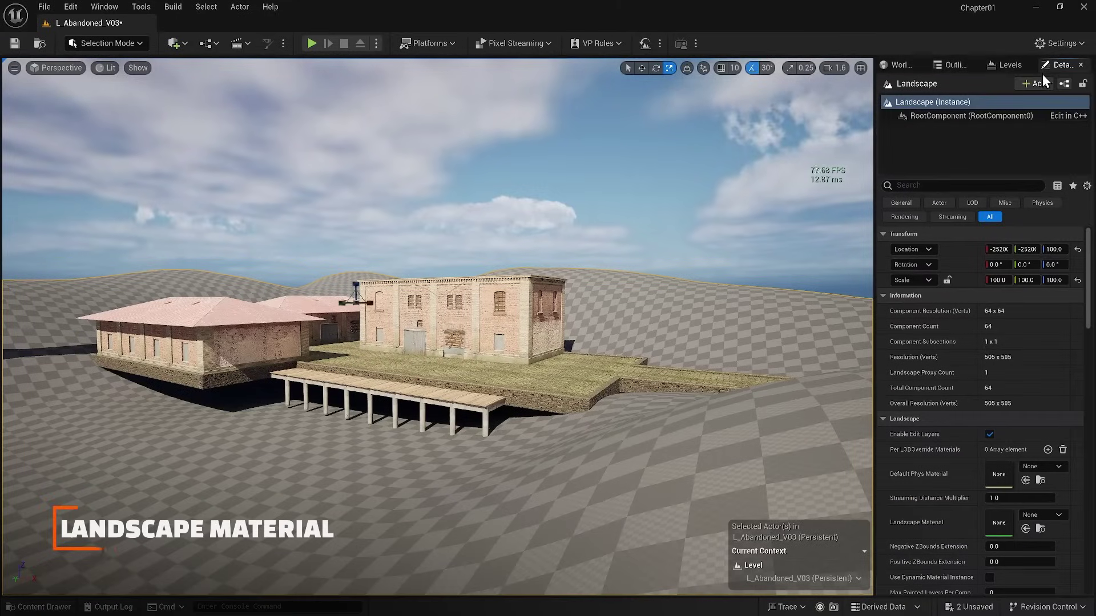
{"action": "left_click", "coordinate": [915, 186]}
{"action": "type", "text": "nan"}
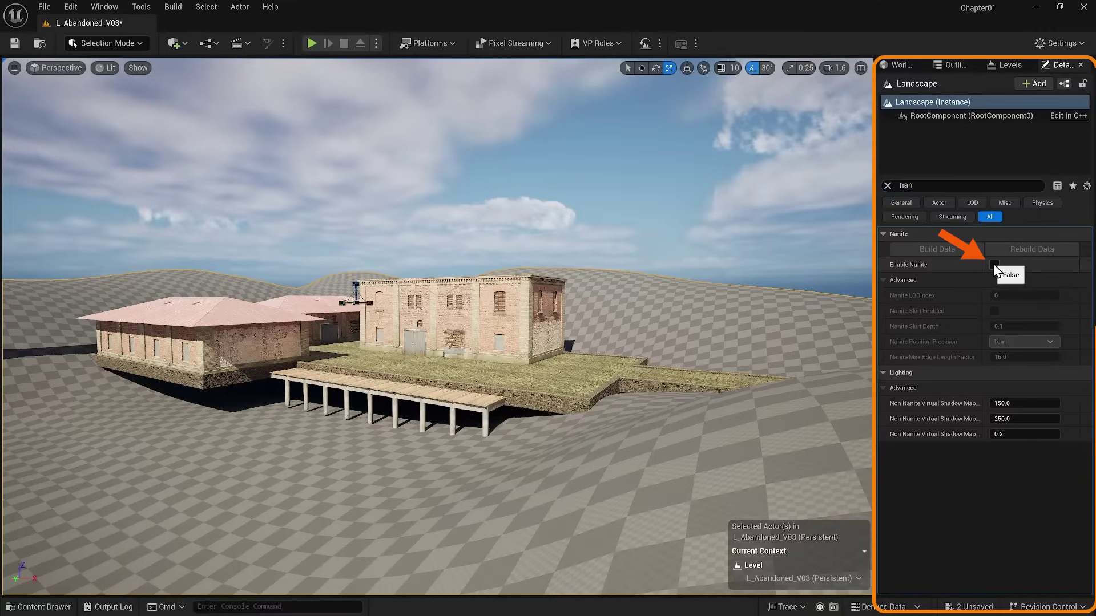
{"action": "left_click", "coordinate": [992, 264]}
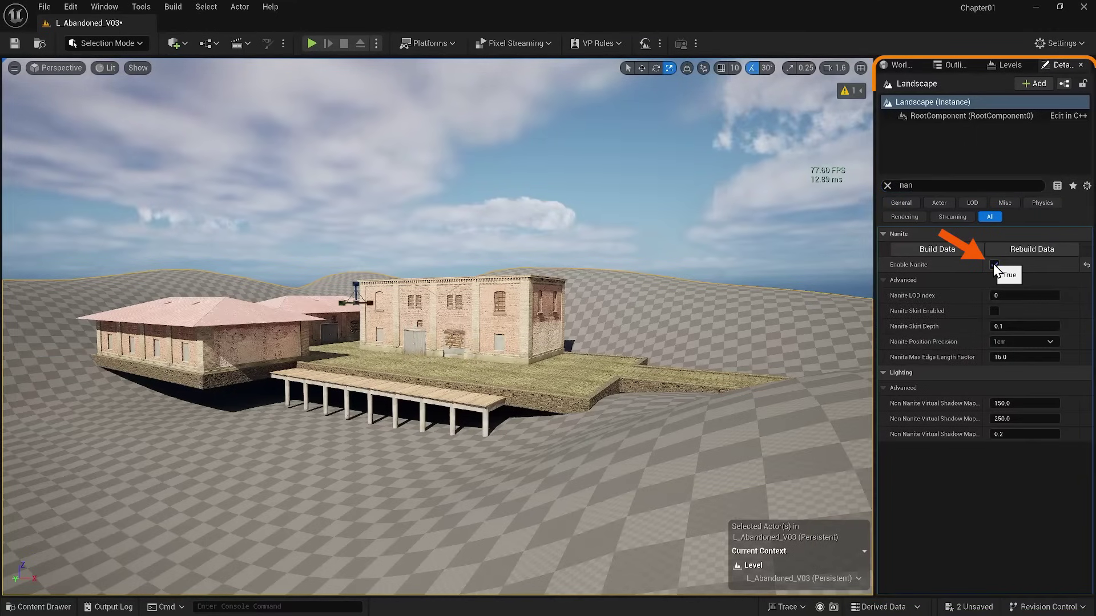
{"action": "left_click", "coordinate": [841, 89]}
{"action": "left_click", "coordinate": [841, 109]}
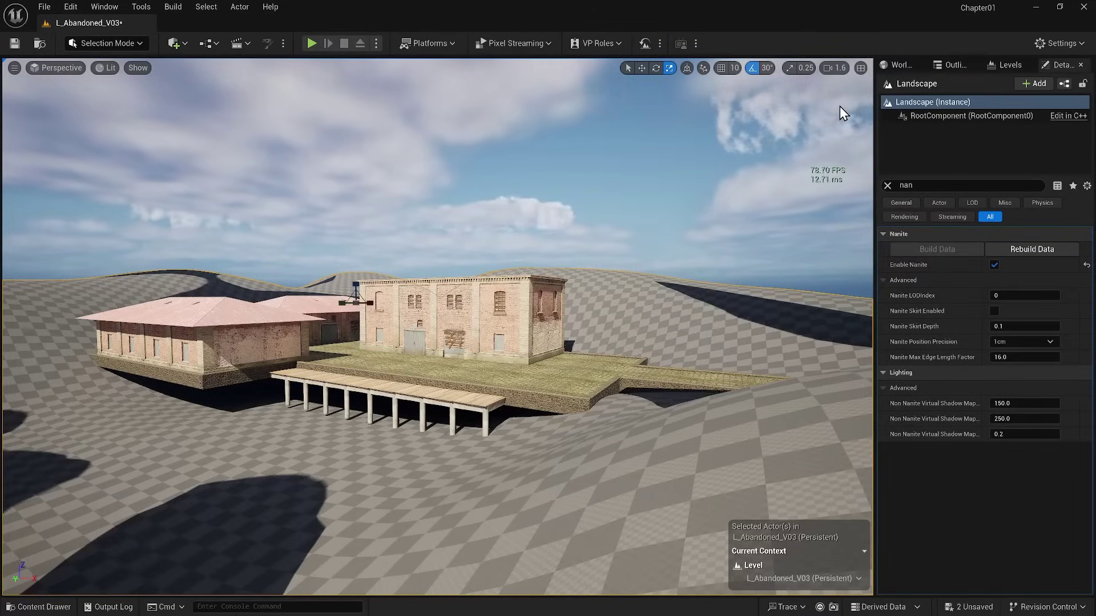
- Turn the Landscape's visibility off and back on to refresh its display
{"action": "left_click", "coordinate": [938, 66]}
{"action": "left_click", "coordinate": [882, 542]}
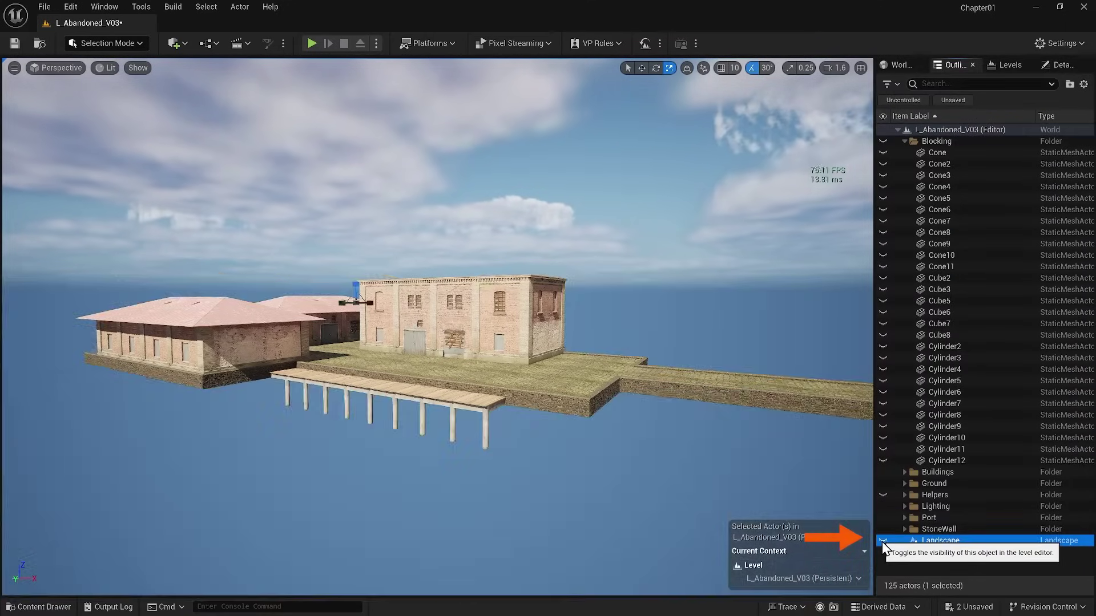
{"action": "left_click", "coordinate": [881, 542]}
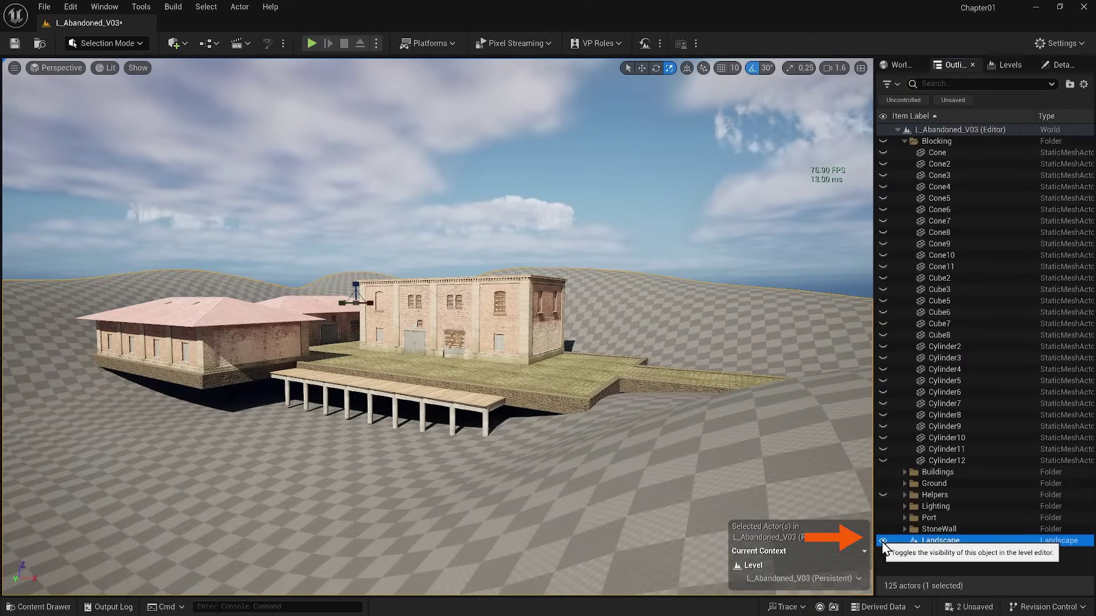
- Inspect the scene in the Nanite Mask visualization and return to the Lit view
{"action": "left_click", "coordinate": [103, 69]}
{"action": "mouse_move", "coordinate": [199, 263]}
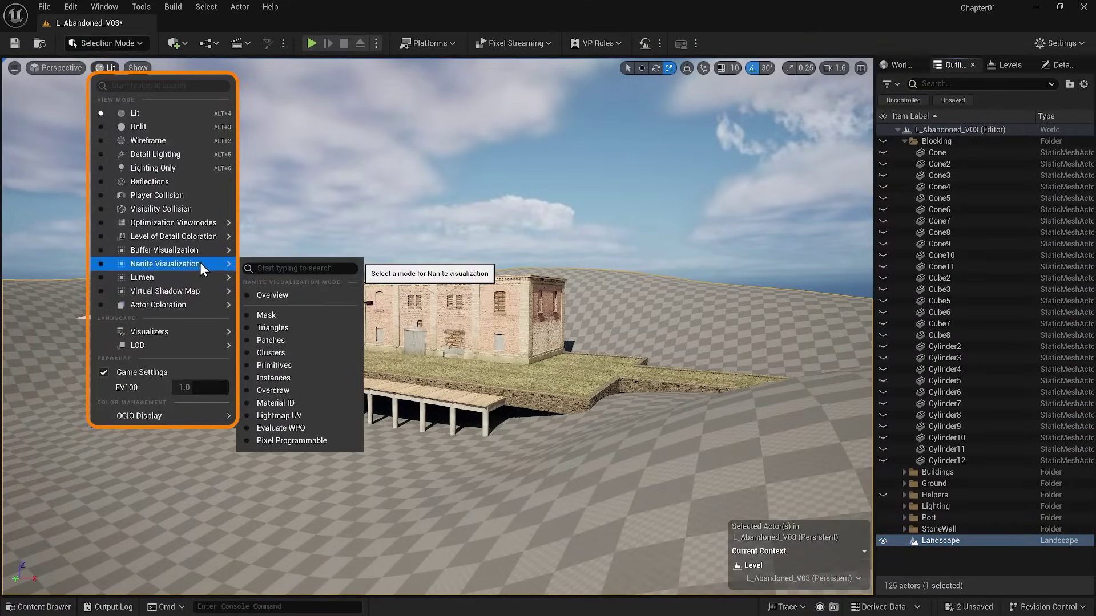
{"action": "left_click", "coordinate": [279, 309]}
{"action": "left_click", "coordinate": [126, 73]}
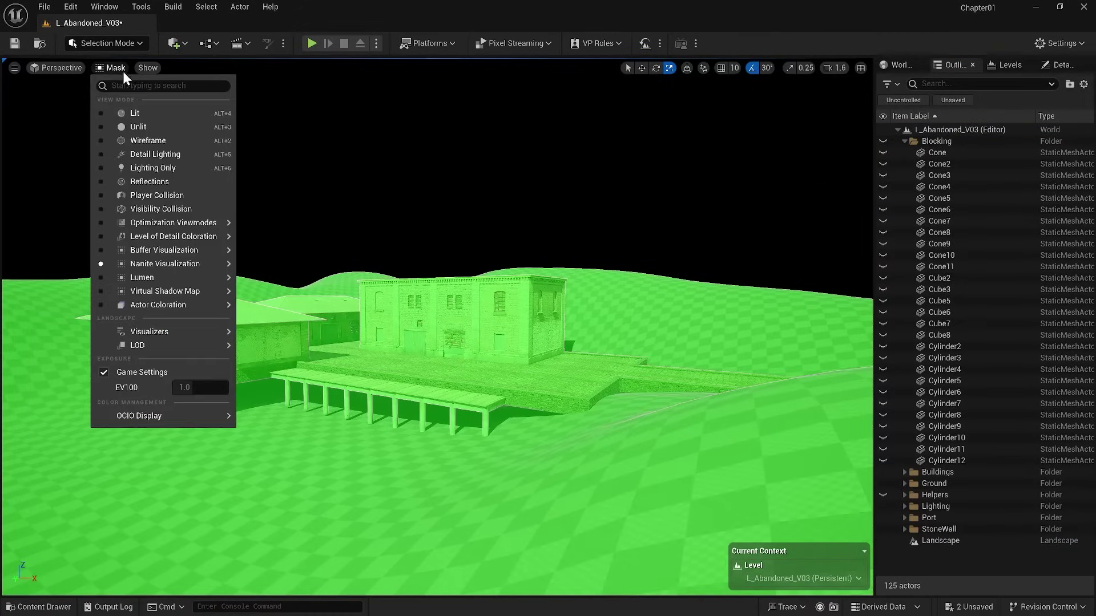
{"action": "left_click", "coordinate": [139, 109]}
- Try the Sculpt tool in Landscape mode on the Nanite-enabled landscape
{"action": "left_click", "coordinate": [111, 43]}
{"action": "left_click", "coordinate": [113, 71]}
{"action": "left_click", "coordinate": [19, 100]}
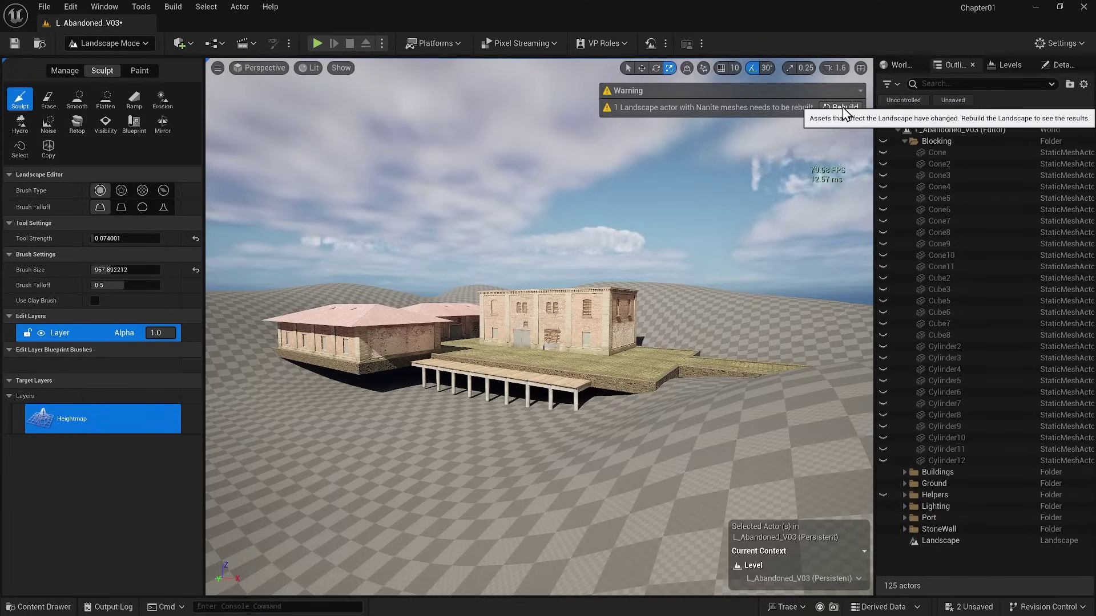
- Switch back to Selection mode, disable Nanite on the landscape, and leave the landscape selected
{"action": "left_click", "coordinate": [109, 43]}
{"action": "left_click", "coordinate": [106, 64]}
{"action": "left_click", "coordinate": [631, 303]}
{"action": "left_click", "coordinate": [1056, 70]}
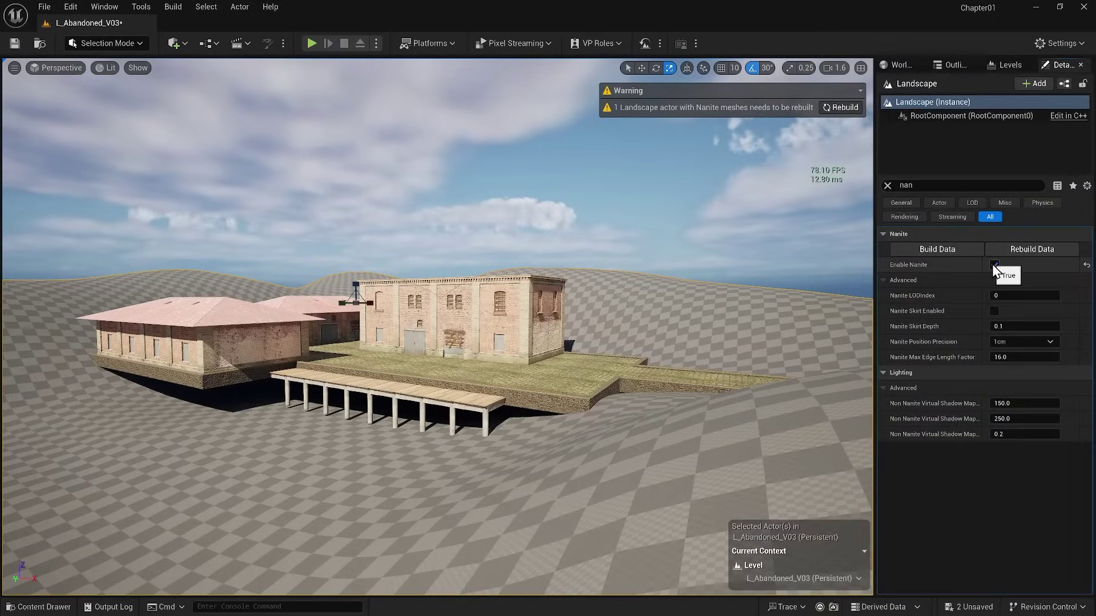
{"action": "left_click", "coordinate": [775, 234]}
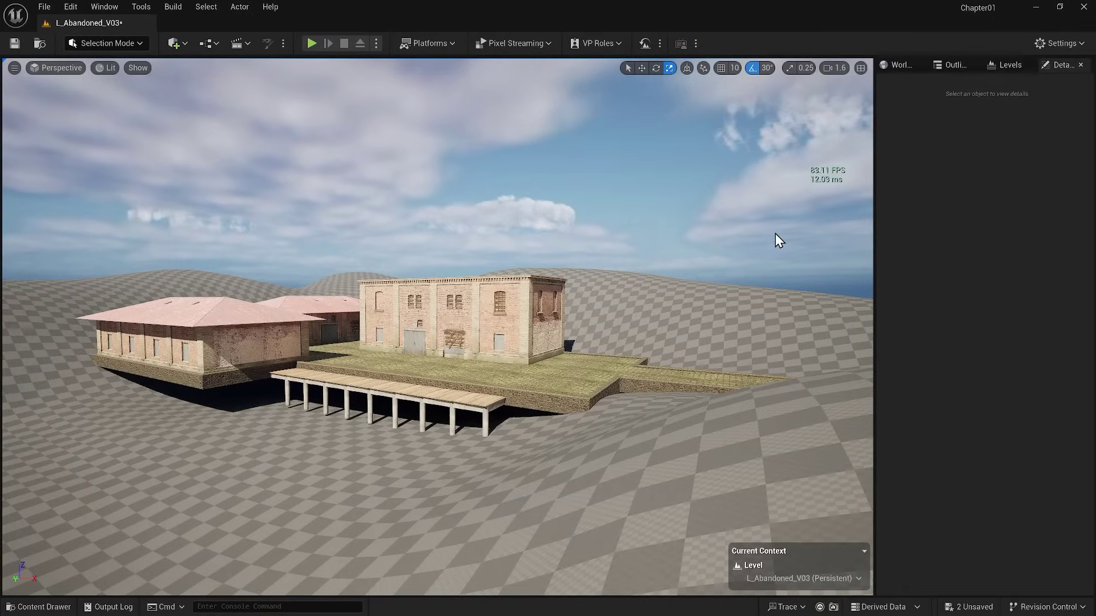
{"action": "left_click", "coordinate": [799, 308]}
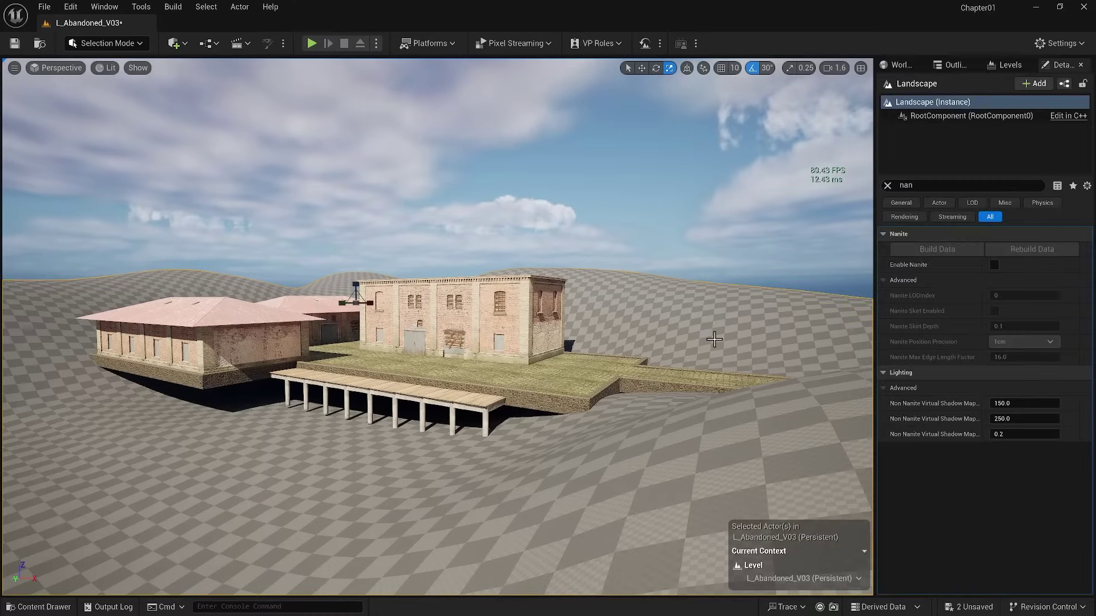
- Clear the property filter on the selected Landscape and bring its Landscape Material setting into view
{"action": "left_click", "coordinate": [887, 186]}
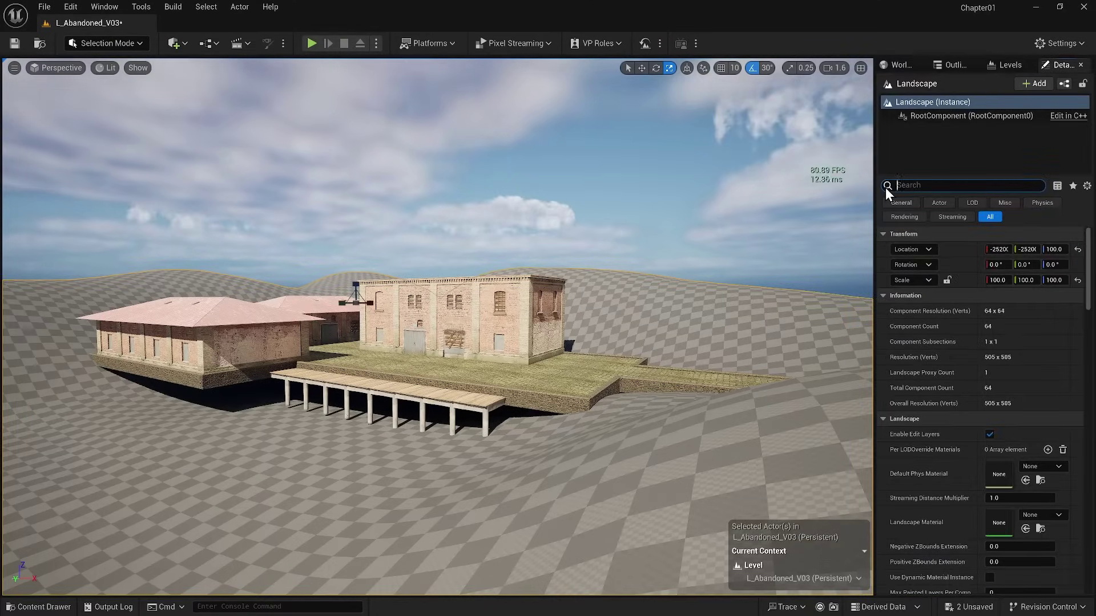
{"action": "scroll", "coordinate": [922, 338], "scroll_direction": "down", "scroll_amount": 5}
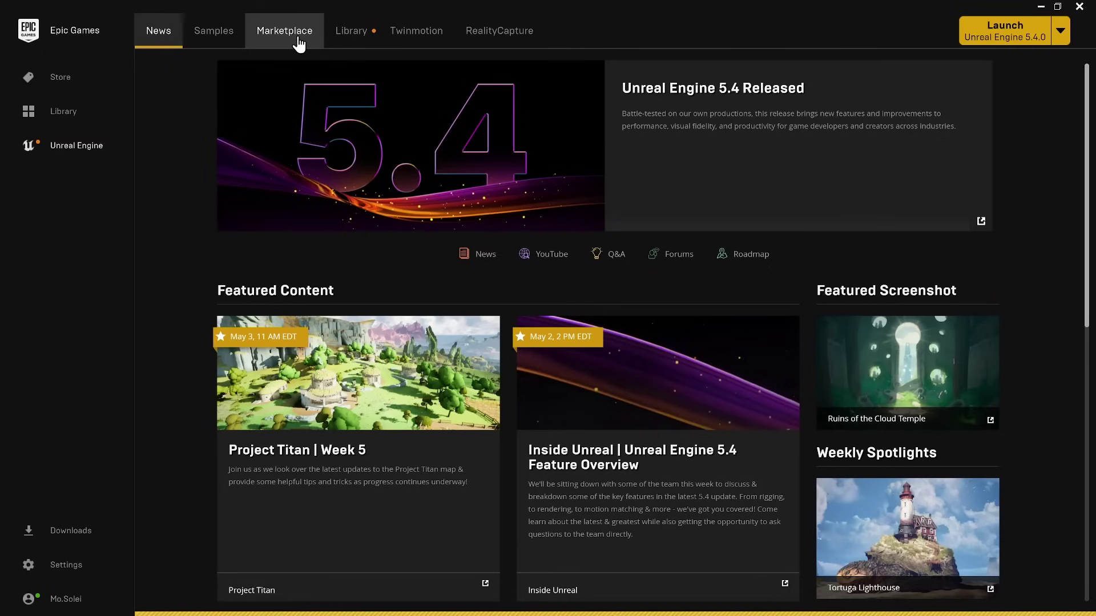
- Switch to the Epic Games Launcher, find Grass Landscape Material Vol. I in the Marketplace, and view its preview images
{"action": "left_click", "coordinate": [297, 40]}
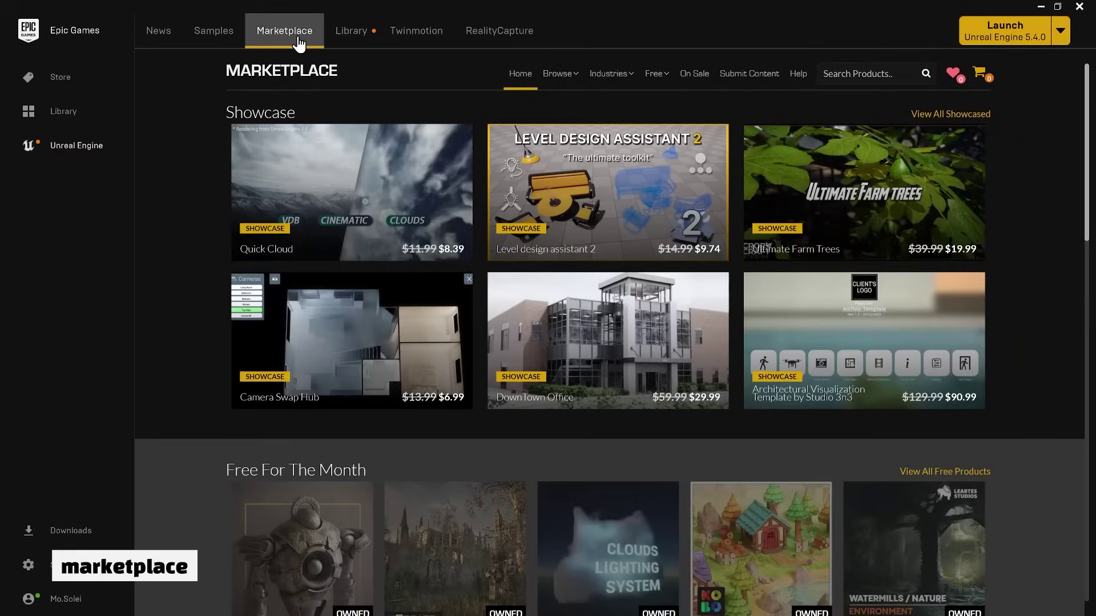
{"action": "left_click", "coordinate": [825, 74]}
{"action": "type", "text": "The Material Vol. I"}
{"action": "key", "text": "Return"}
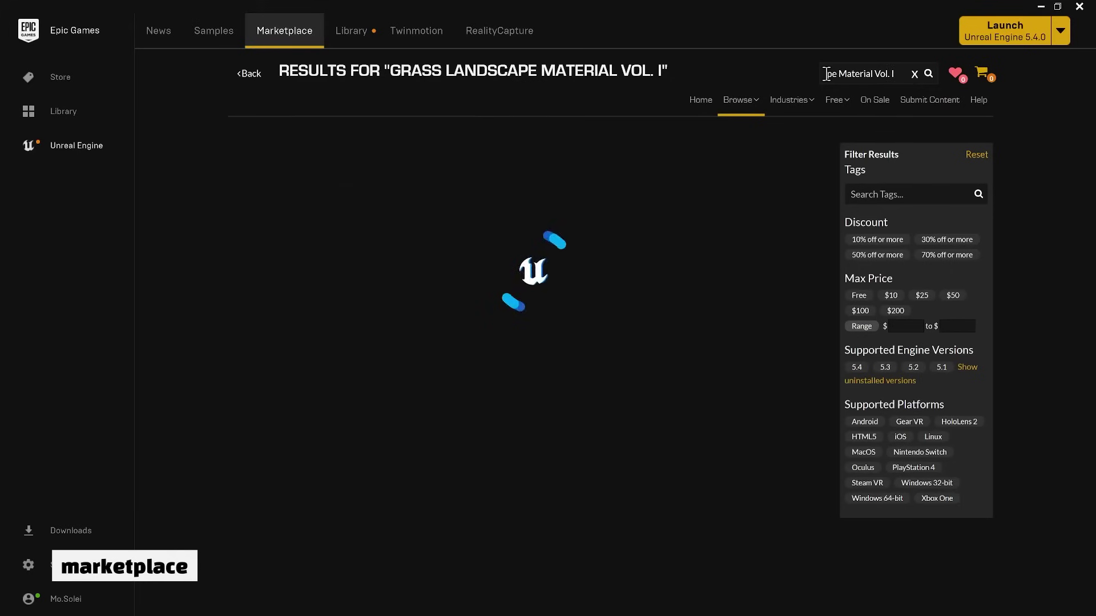
{"action": "left_click", "coordinate": [316, 217]}
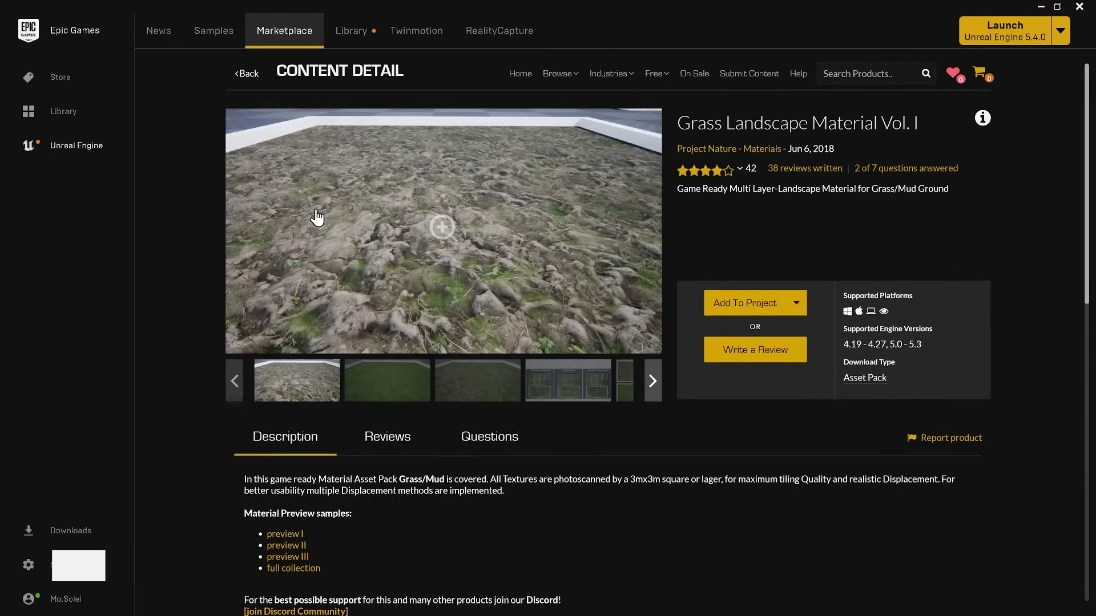
{"action": "left_click", "coordinate": [566, 383]}
{"action": "left_click", "coordinate": [624, 383]}
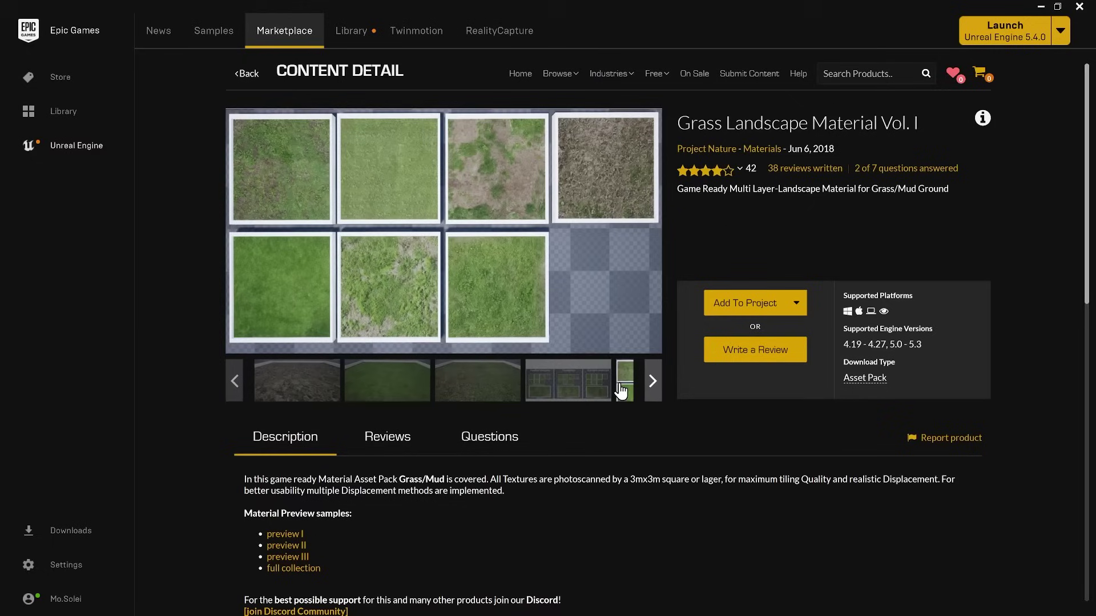
- Add the asset pack to the Chapter01 project, showing all projects and choosing version 5.3 as the compatible alternative
{"action": "left_click", "coordinate": [752, 311]}
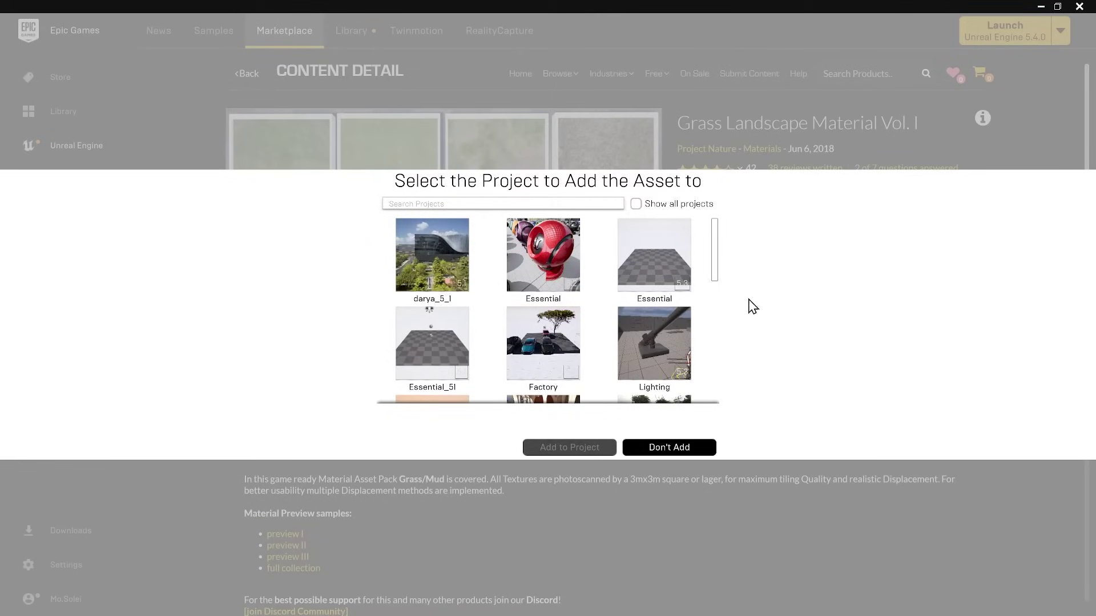
{"action": "left_click", "coordinate": [636, 205]}
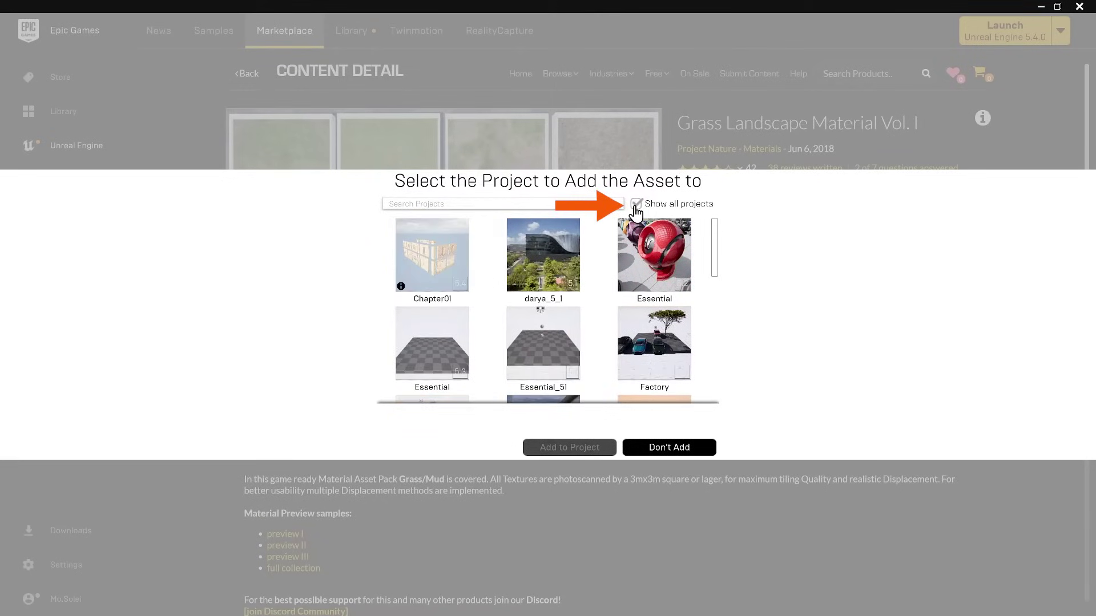
{"action": "left_click", "coordinate": [427, 263]}
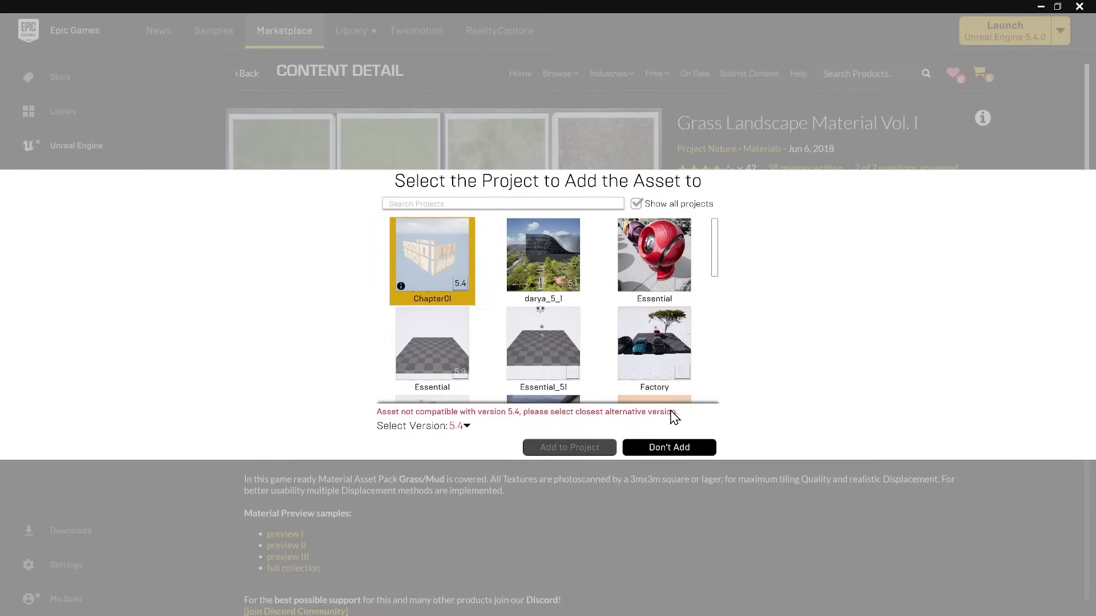
{"action": "left_click", "coordinate": [466, 427]}
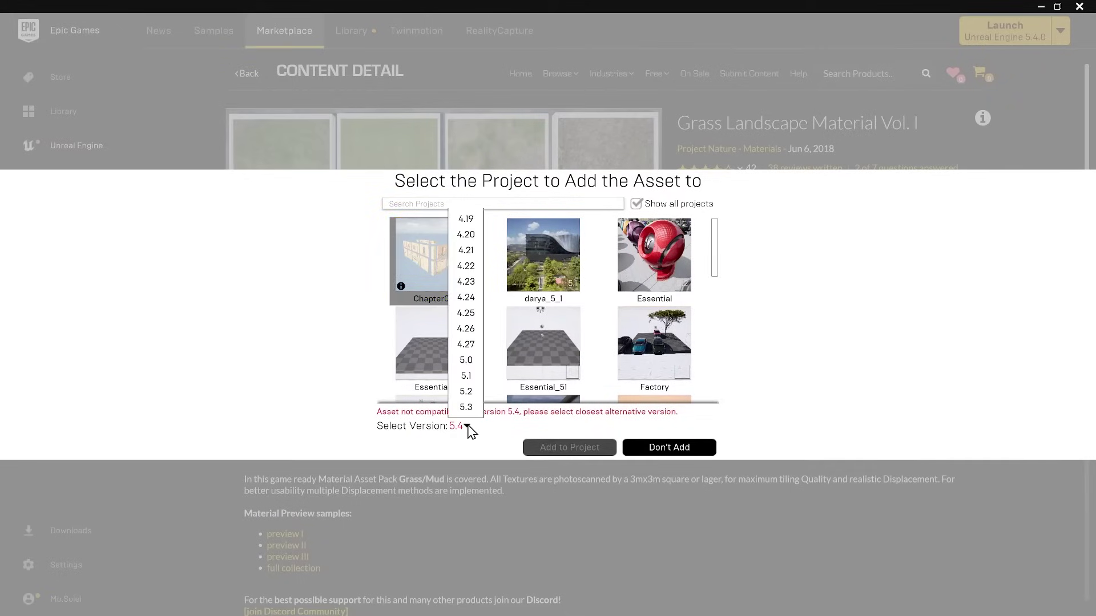
{"action": "left_click", "coordinate": [466, 406]}
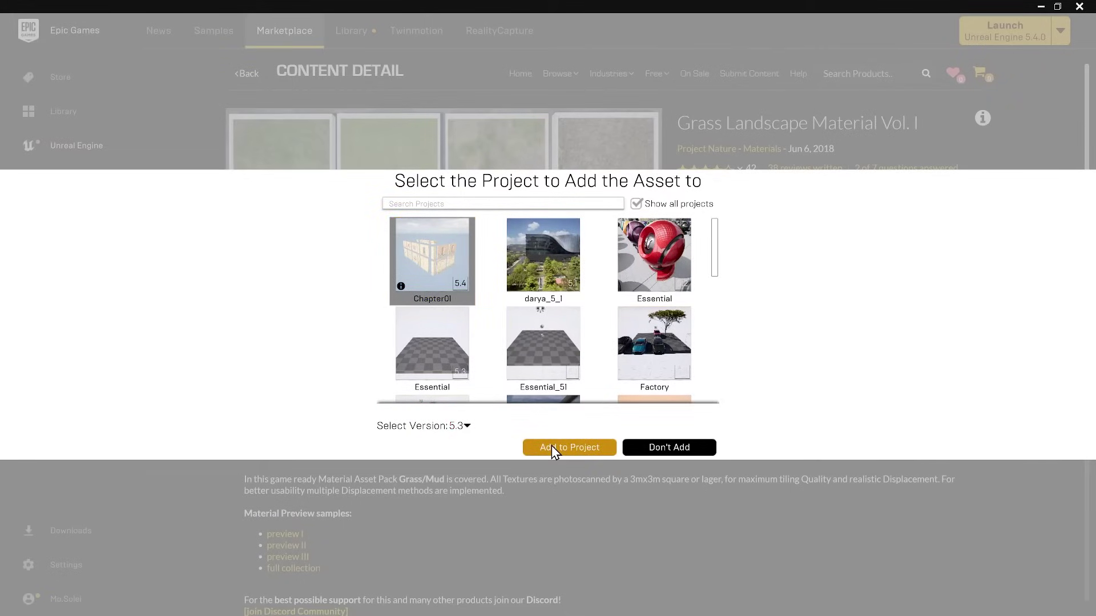
{"action": "left_click", "coordinate": [551, 447]}
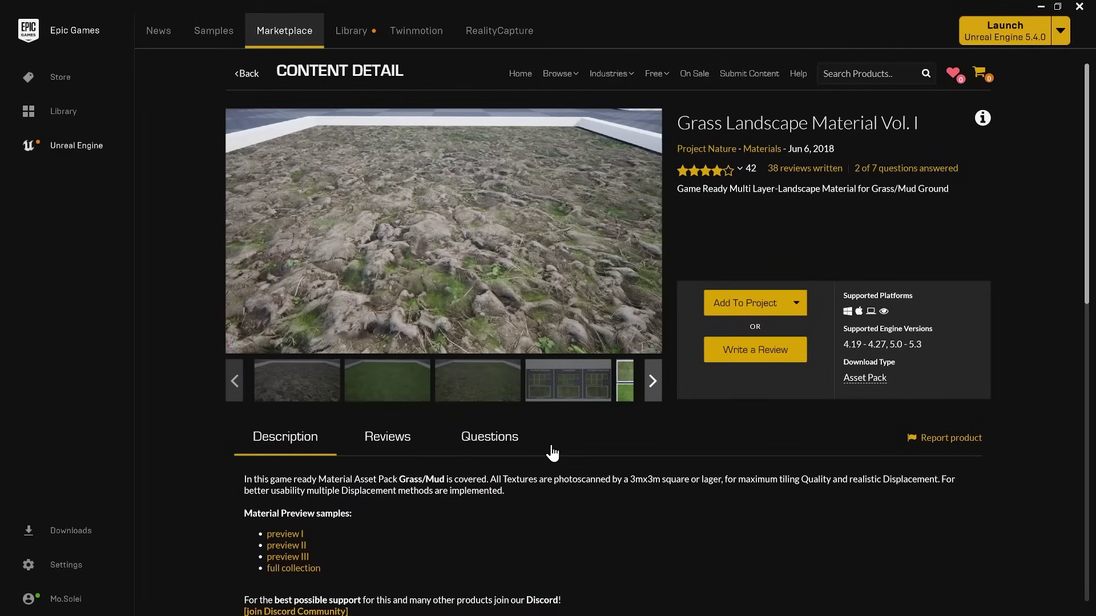
{"action": "left_click", "coordinate": [797, 304]}
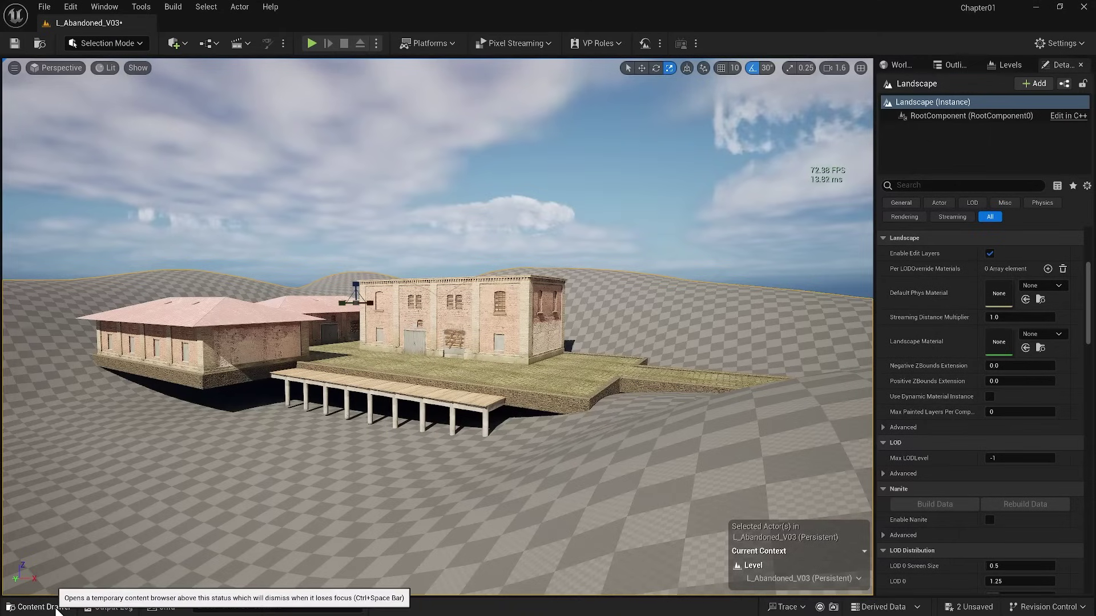
- Back in Unreal Editor, open the LandscapeDemo level from the GrassLandscape content's Map folder
{"action": "left_click", "coordinate": [58, 608]}
{"action": "left_click", "coordinate": [28, 490]}
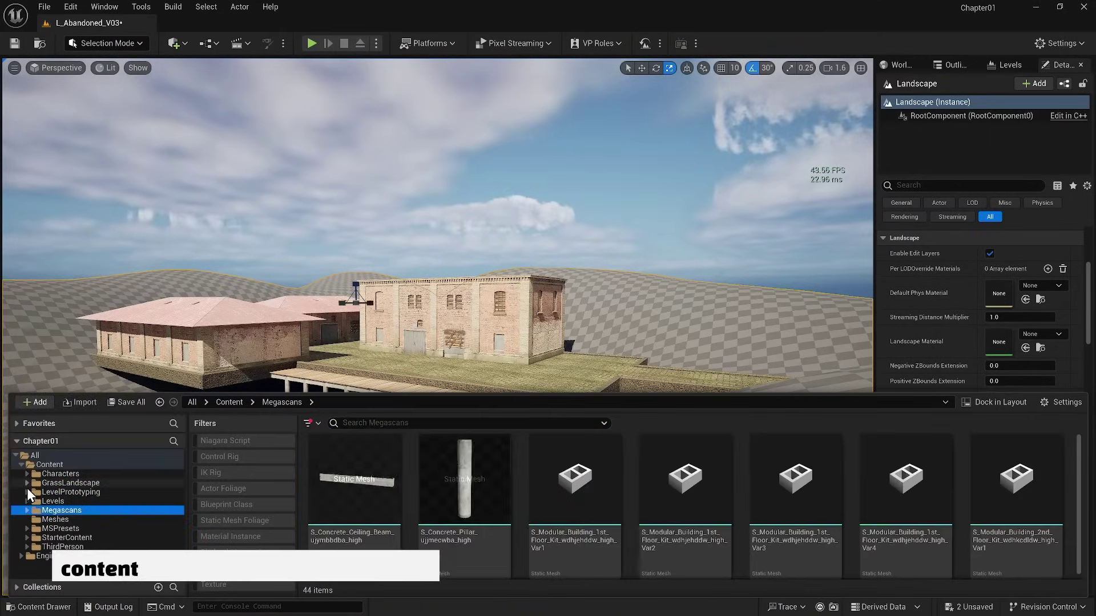
{"action": "left_click", "coordinate": [67, 483]}
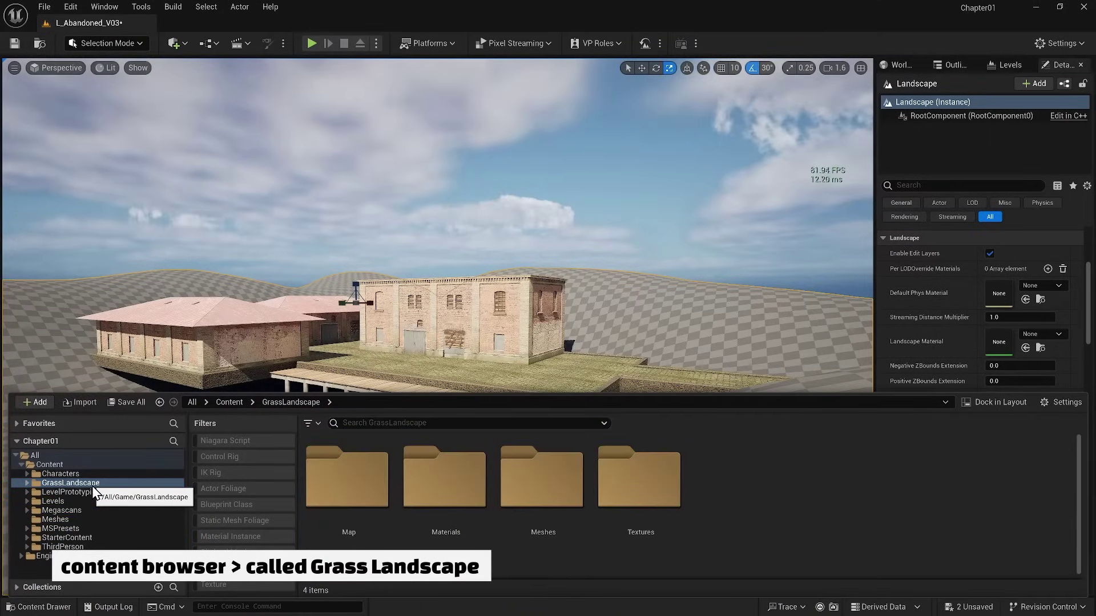
{"action": "left_click", "coordinate": [27, 483]}
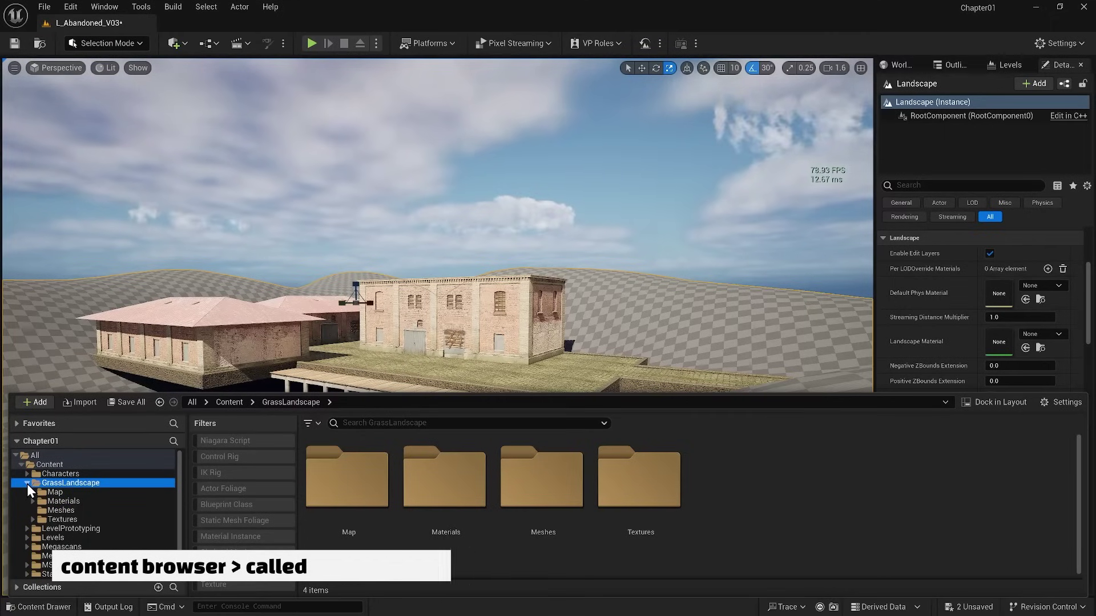
{"action": "left_click", "coordinate": [55, 492]}
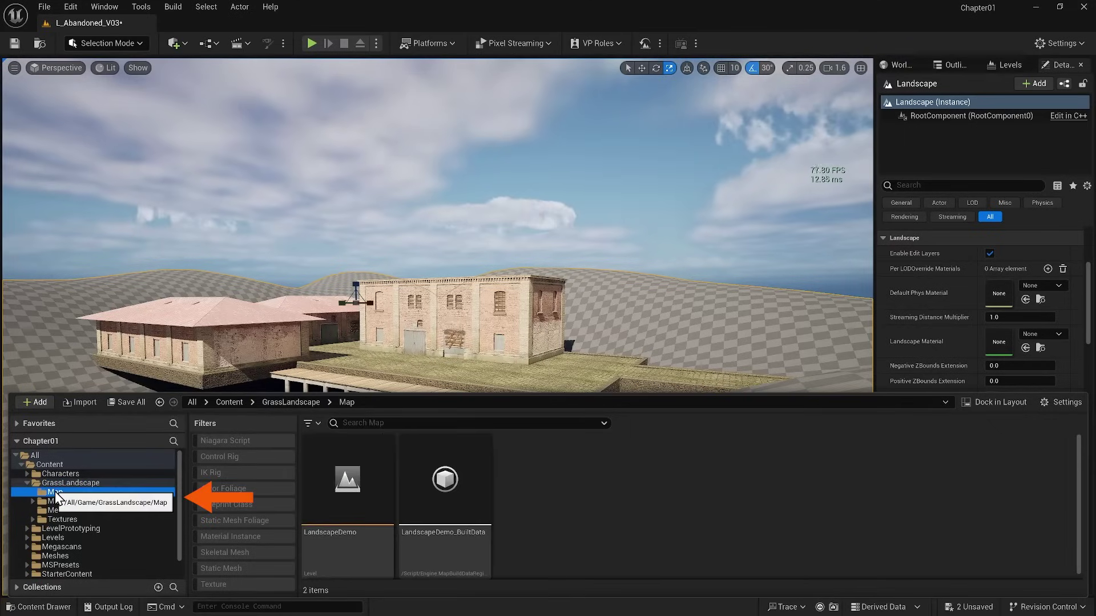
{"action": "double_click", "coordinate": [349, 485]}
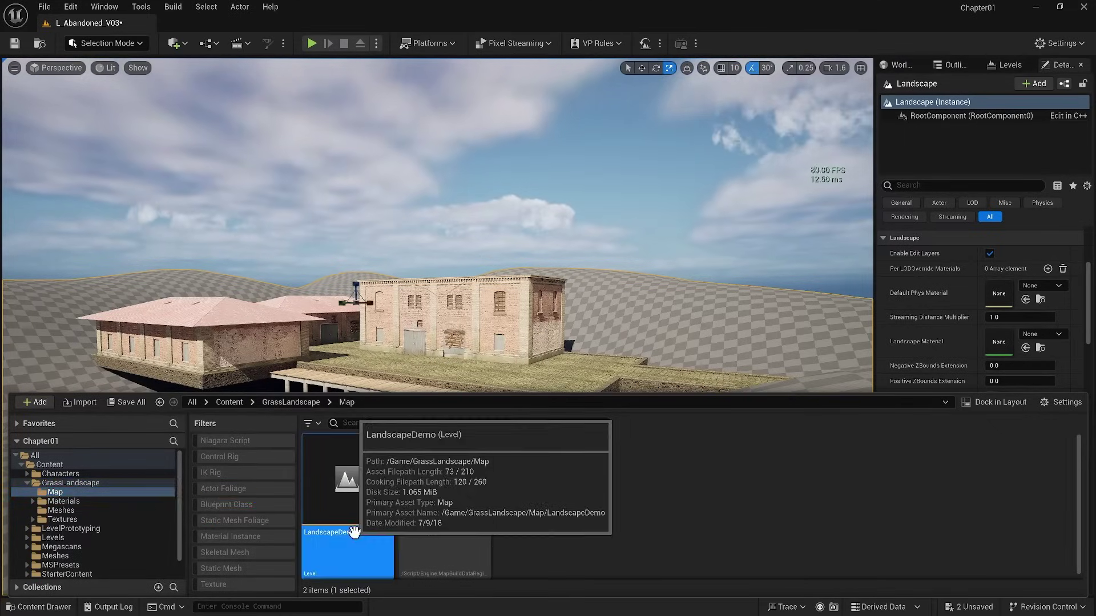
{"action": "left_click", "coordinate": [584, 450]}
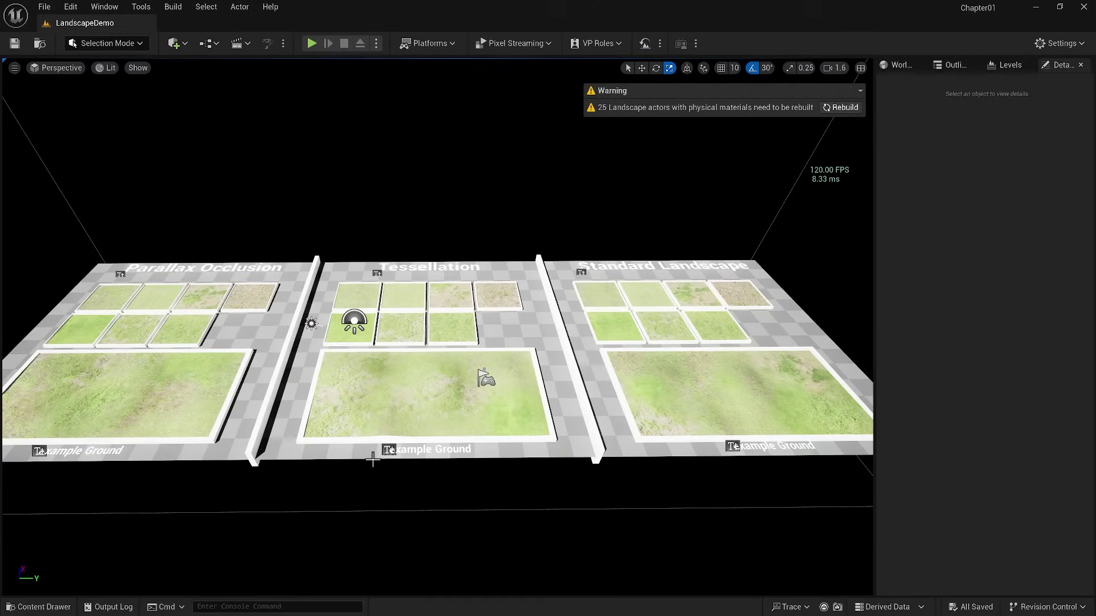
- Select the large example ground in the Standard Landscape section and locate its landscape material among the project assets
{"action": "left_click", "coordinate": [685, 397]}
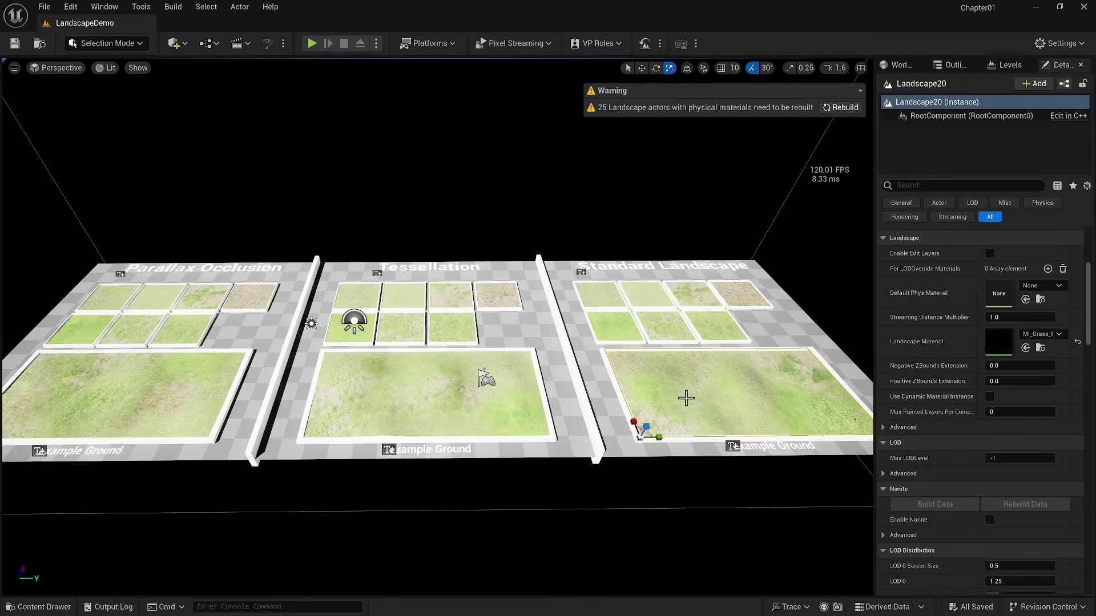
{"action": "left_click", "coordinate": [1041, 353]}
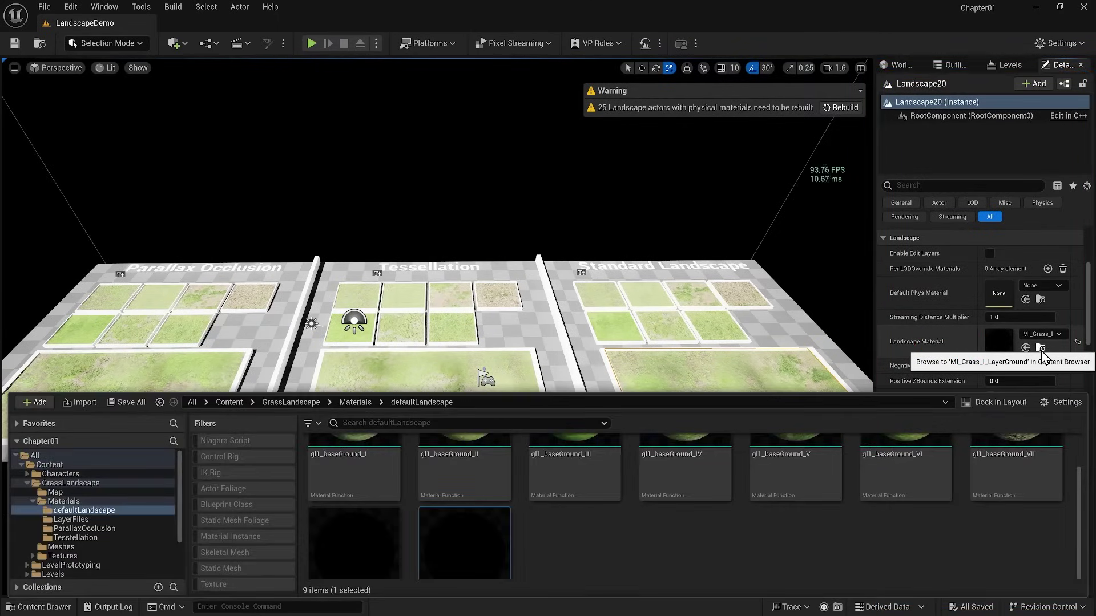
{"action": "scroll", "coordinate": [1079, 503], "scroll_direction": "down", "scroll_amount": 1}
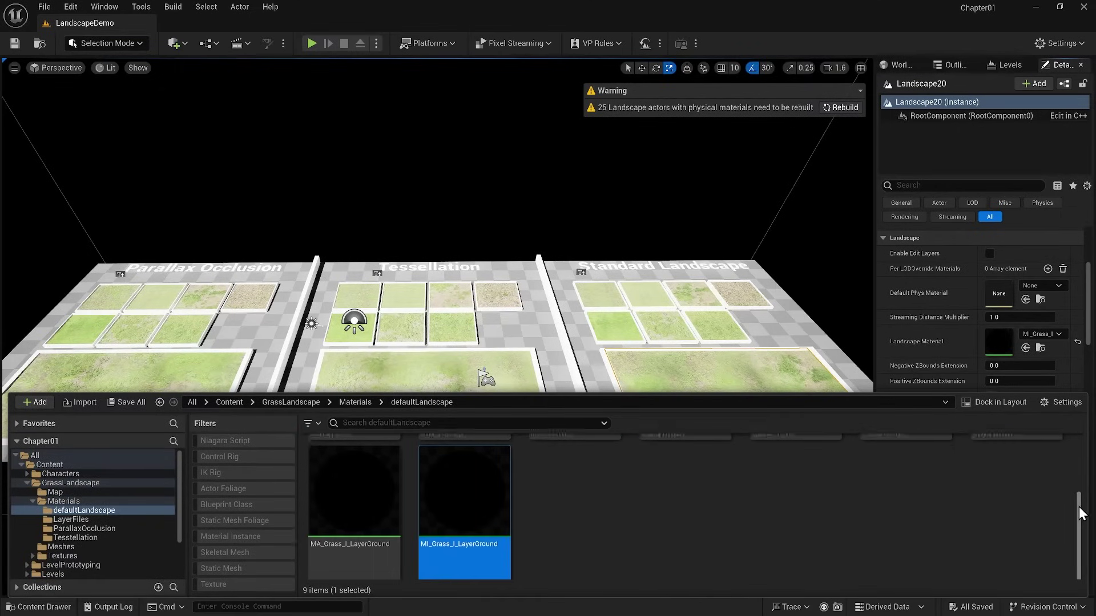
{"action": "left_click_drag", "start_coordinate": [1078, 514], "coordinate": [1079, 524]}
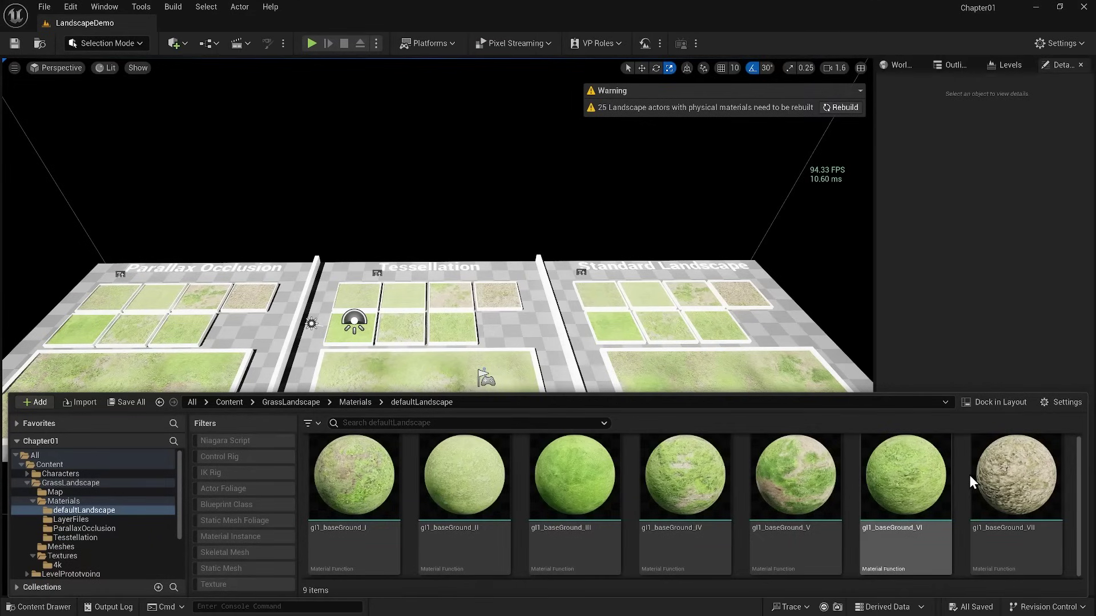
- Reopen the L_Abandoned_V03 level from the Levels folder and hide the Blocking folder's actors
{"action": "left_click", "coordinate": [57, 500]}
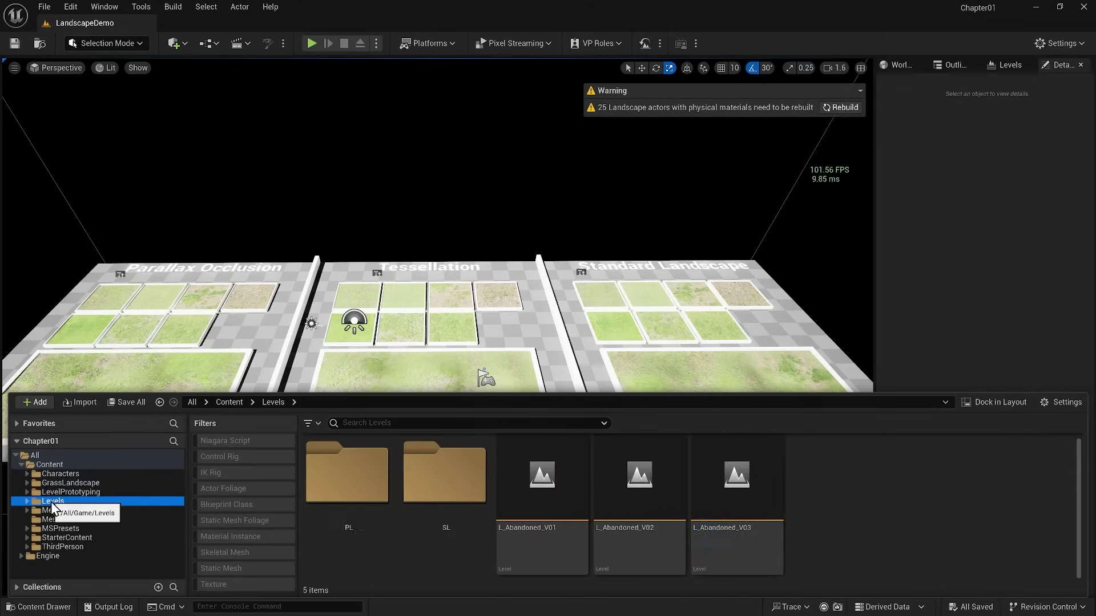
{"action": "double_click", "coordinate": [724, 505]}
{"action": "left_click", "coordinate": [1005, 67]}
{"action": "left_click", "coordinate": [952, 65]}
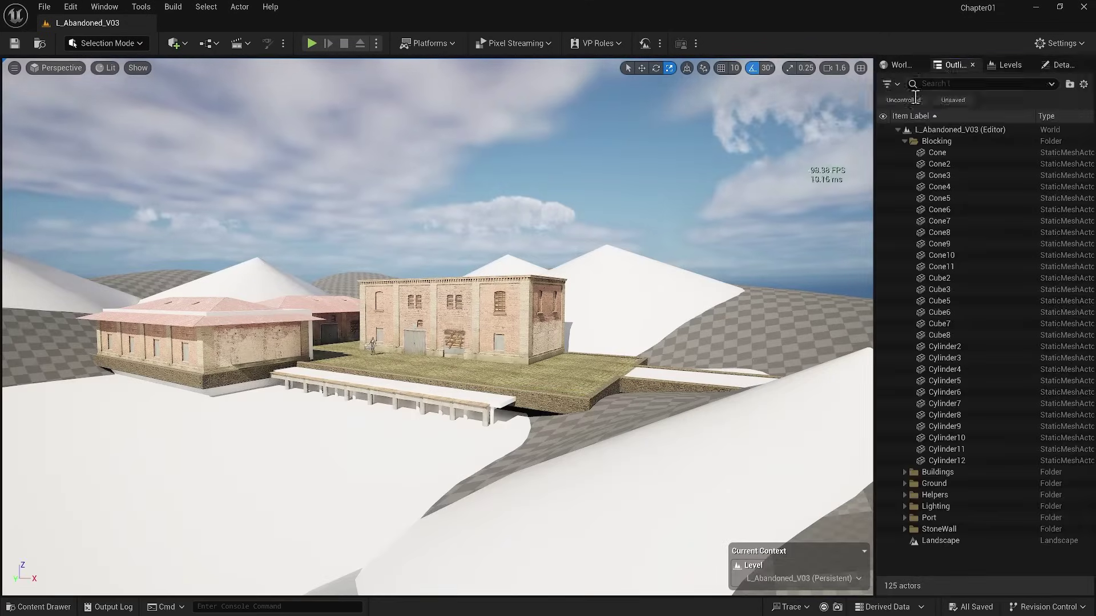
{"action": "left_click", "coordinate": [883, 141]}
- Assign MI_Grass_I_LayerGround from GrassLandscape/Materials/defaultLandscape as the Landscape's landscape material
{"action": "left_click", "coordinate": [651, 307]}
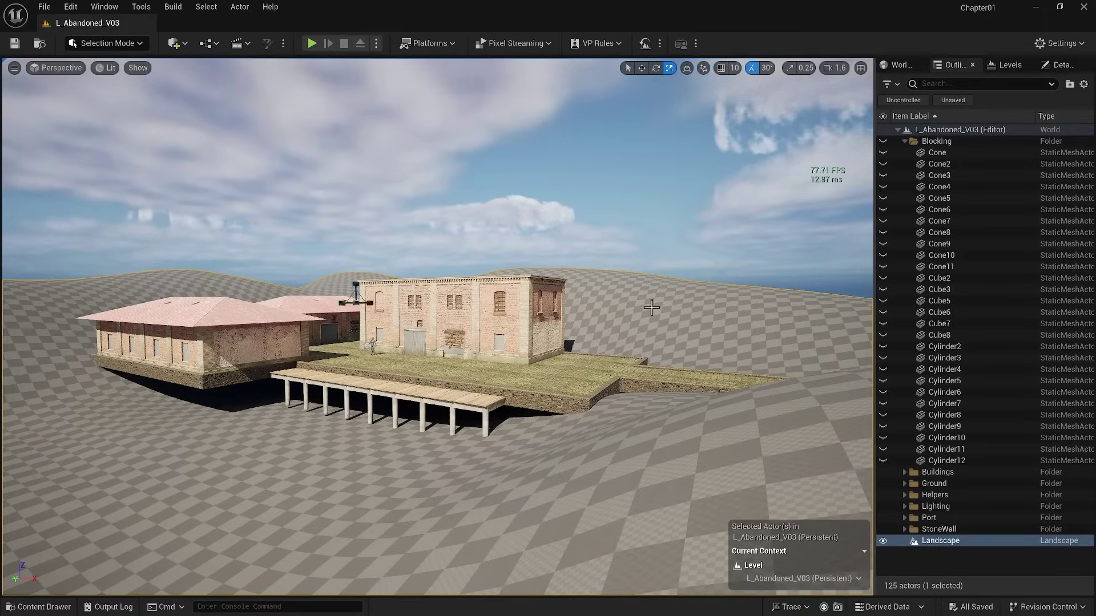
{"action": "left_click", "coordinate": [1063, 67]}
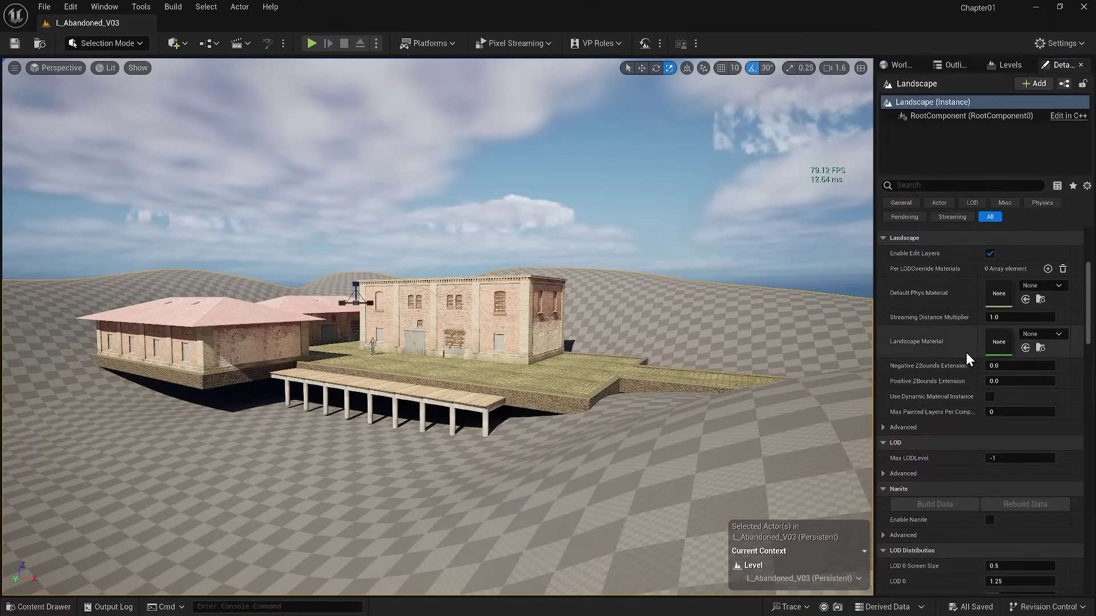
{"action": "left_click", "coordinate": [57, 609]}
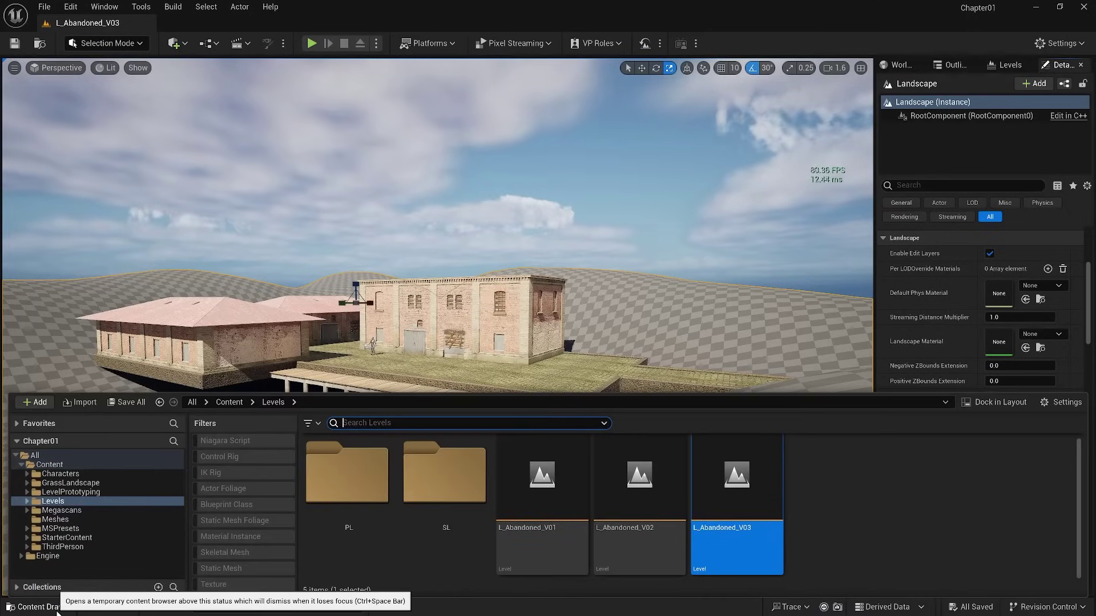
{"action": "left_click", "coordinate": [65, 483]}
{"action": "left_click", "coordinate": [26, 483]}
{"action": "left_click", "coordinate": [74, 509]}
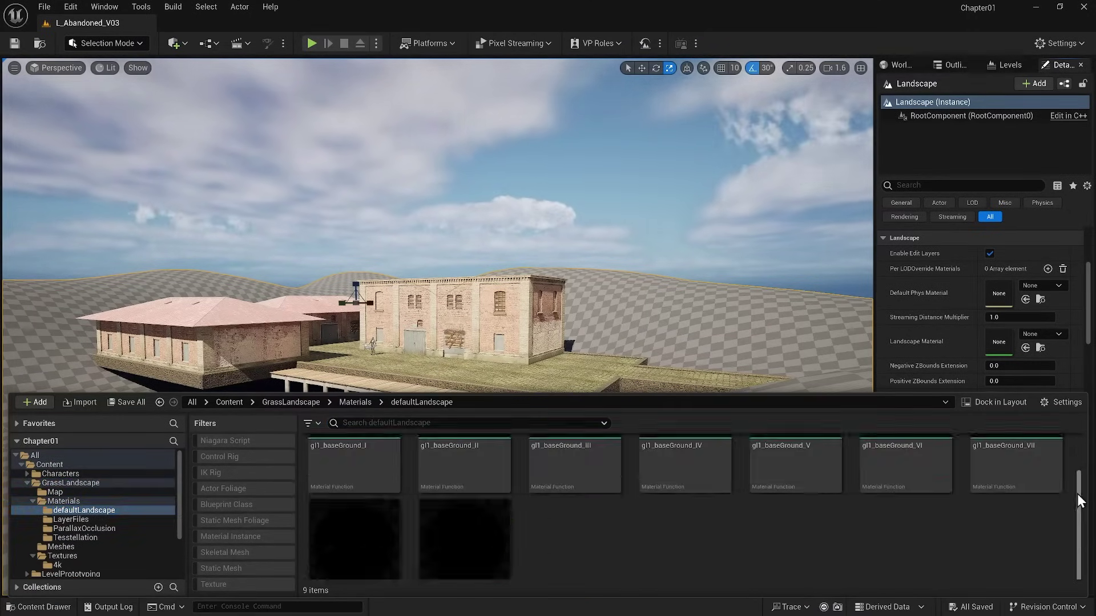
{"action": "left_click", "coordinate": [444, 485]}
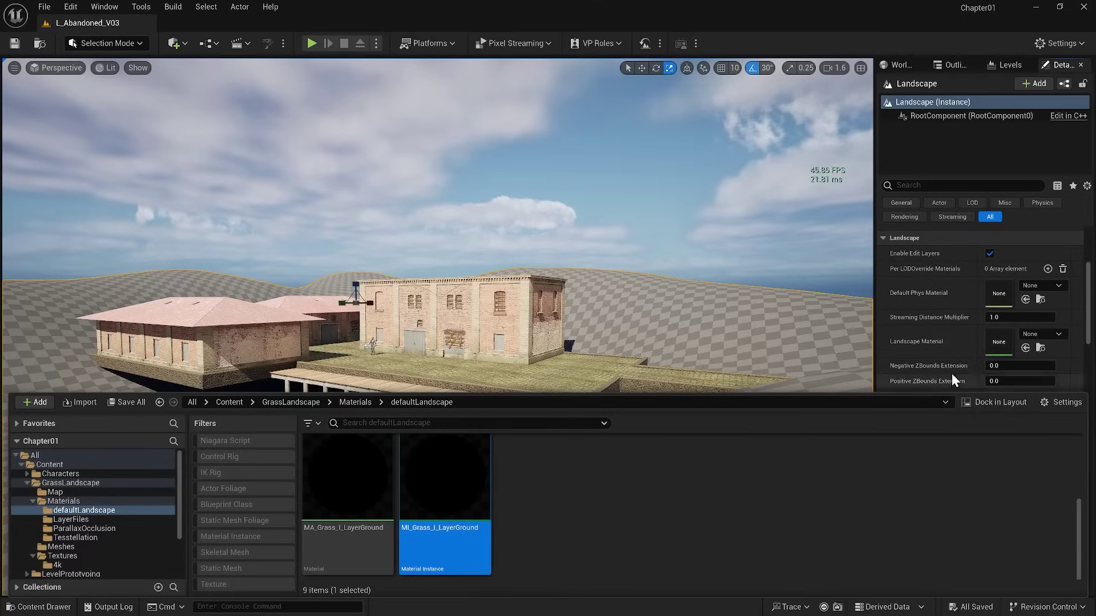
{"action": "left_click", "coordinate": [1025, 348]}
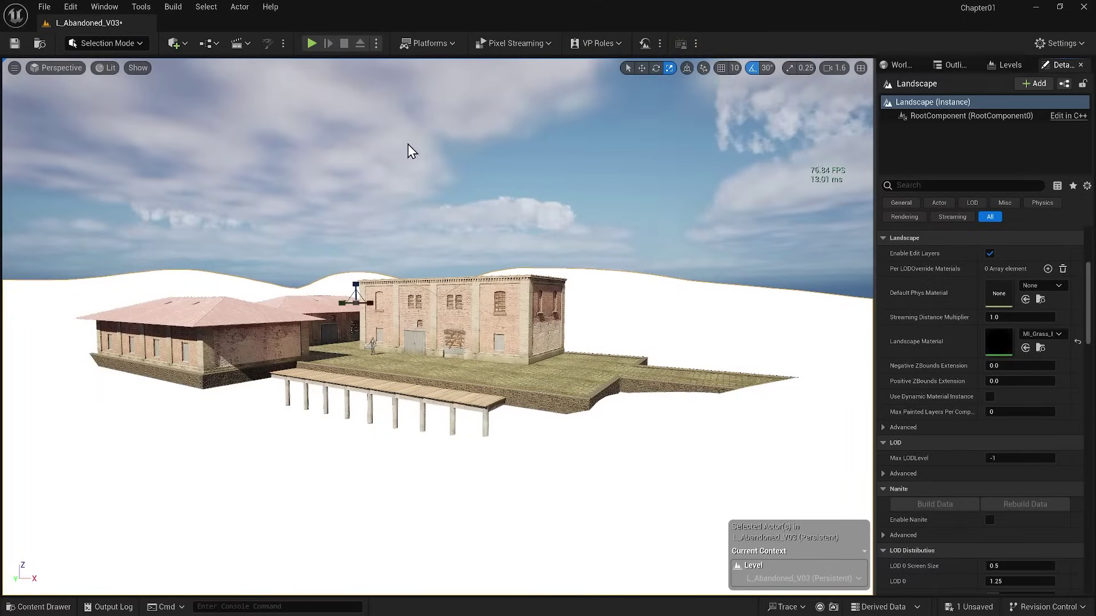
- Switch to painting in Landscape mode and select the baseGround_I target layer
{"action": "left_click", "coordinate": [124, 43]}
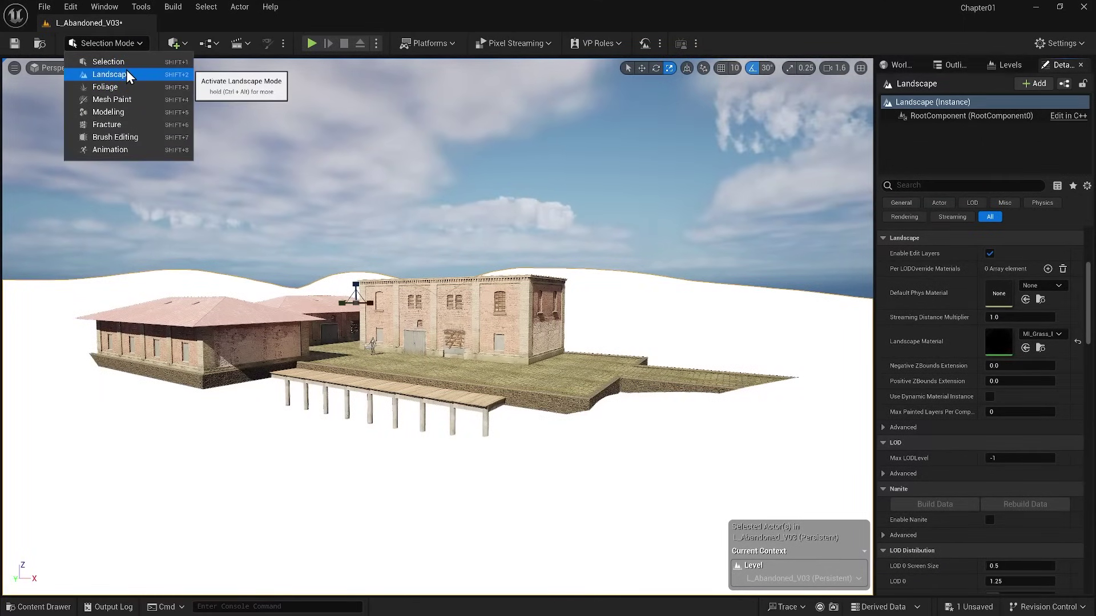
{"action": "left_click", "coordinate": [126, 75]}
{"action": "left_click", "coordinate": [141, 71]}
{"action": "left_click_drag", "start_coordinate": [197, 131], "coordinate": [198, 209]}
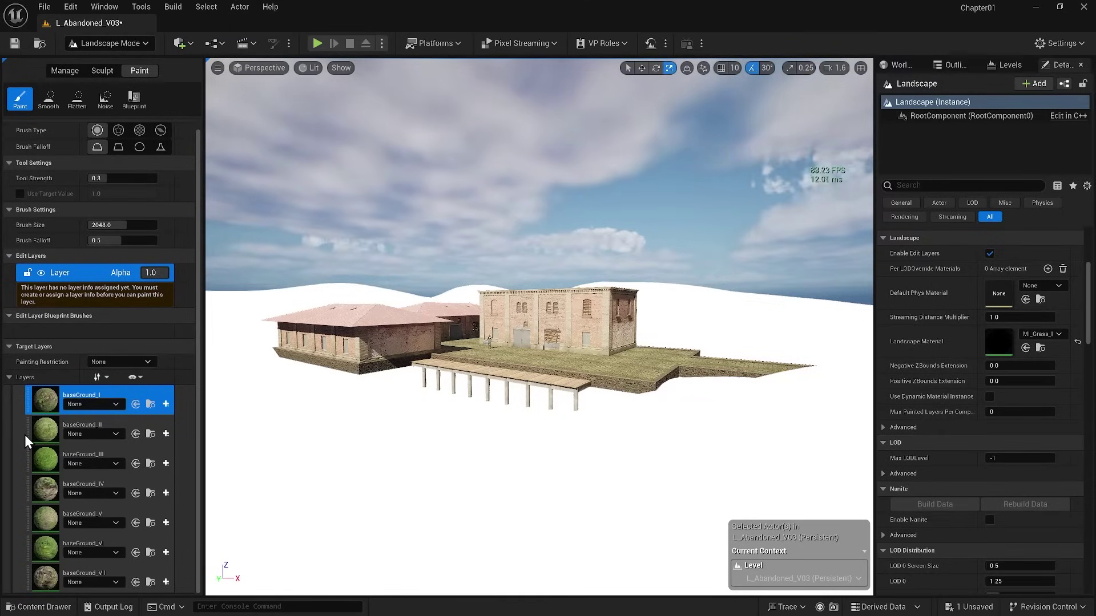
{"action": "left_click", "coordinate": [28, 460]}
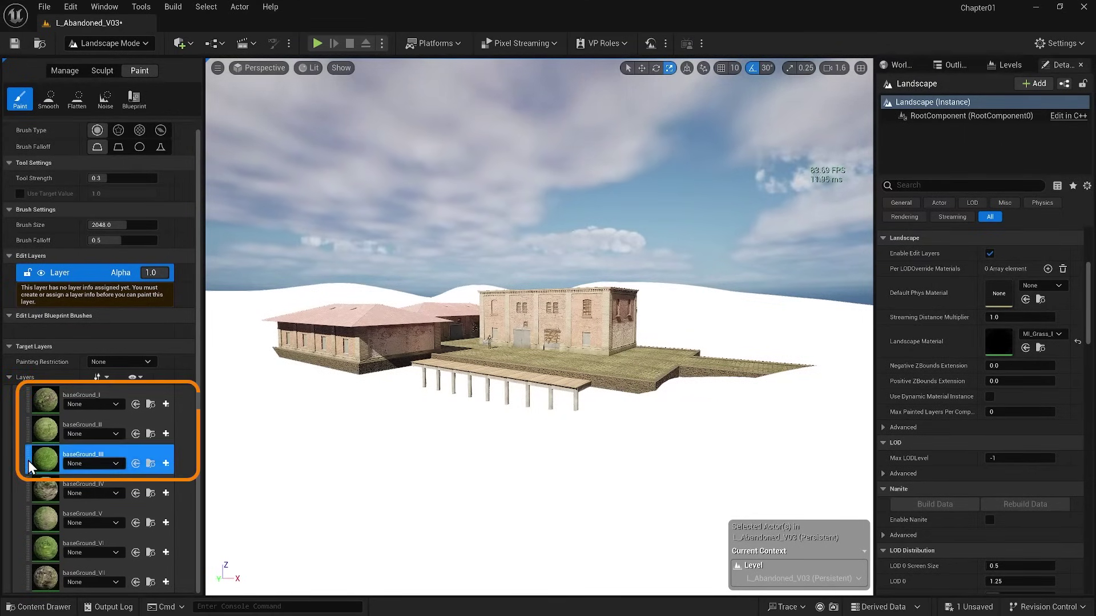
{"action": "left_click", "coordinate": [29, 406]}
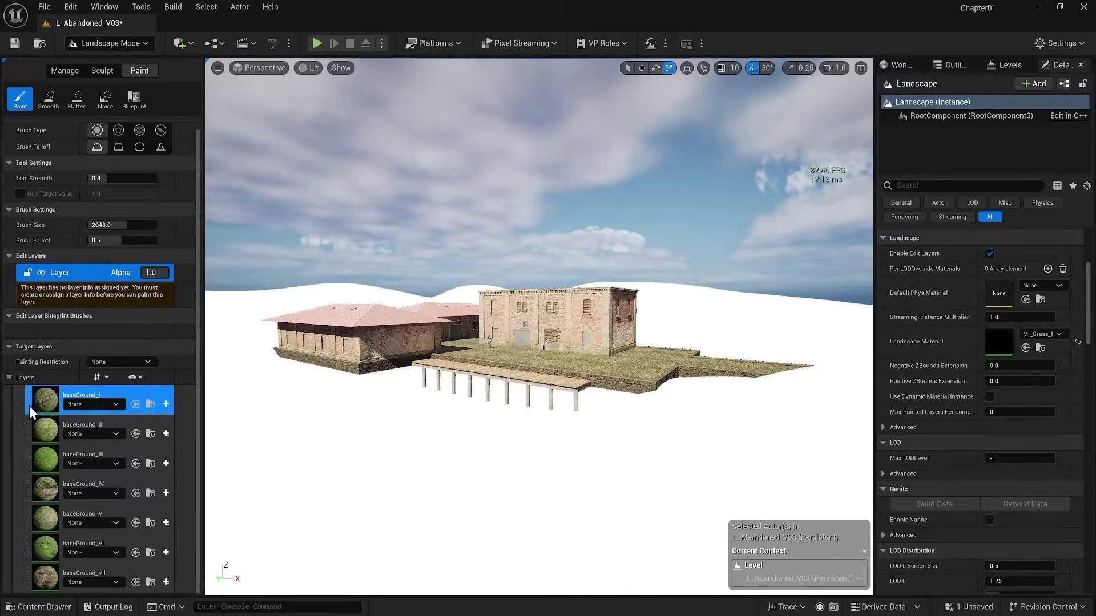
{"action": "left_click", "coordinate": [28, 434]}
{"action": "left_click", "coordinate": [29, 460]}
{"action": "left_click", "coordinate": [29, 405]}
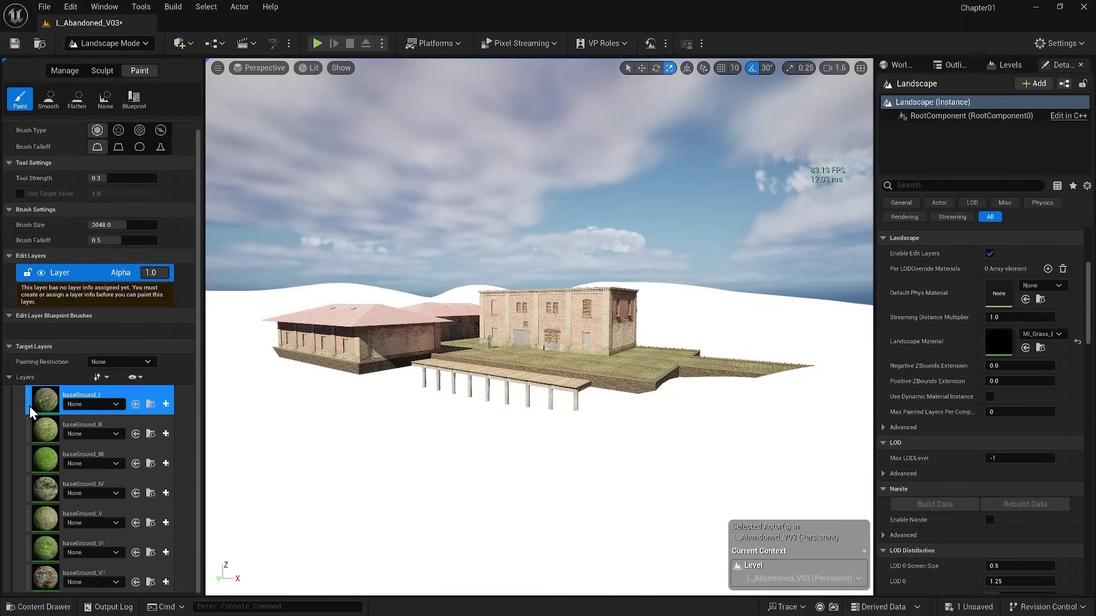
{"action": "left_click", "coordinate": [166, 405]}
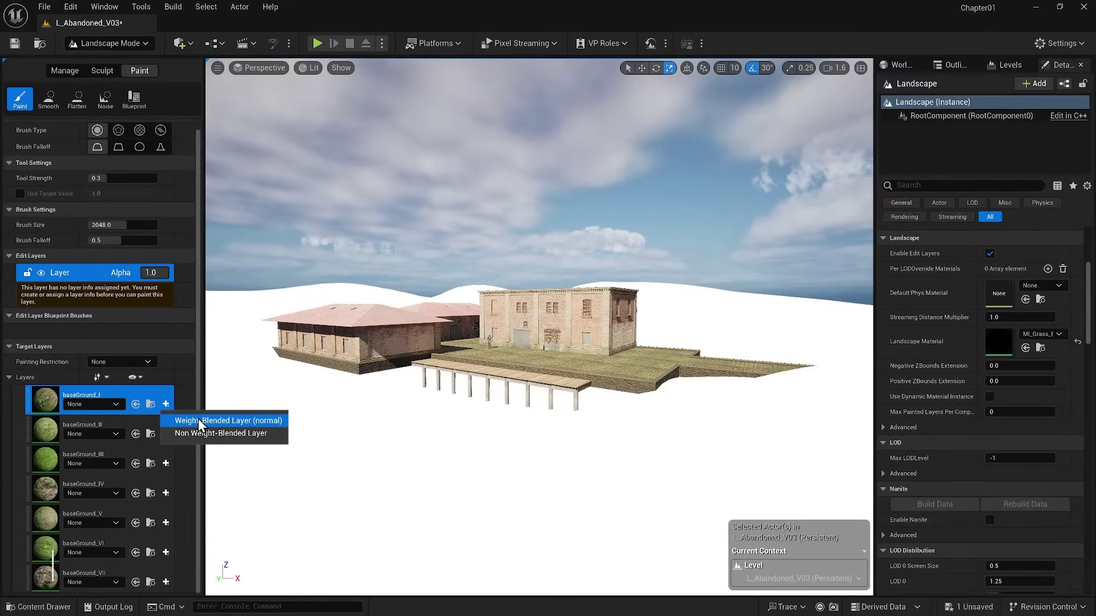
{"action": "left_click", "coordinate": [199, 422]}
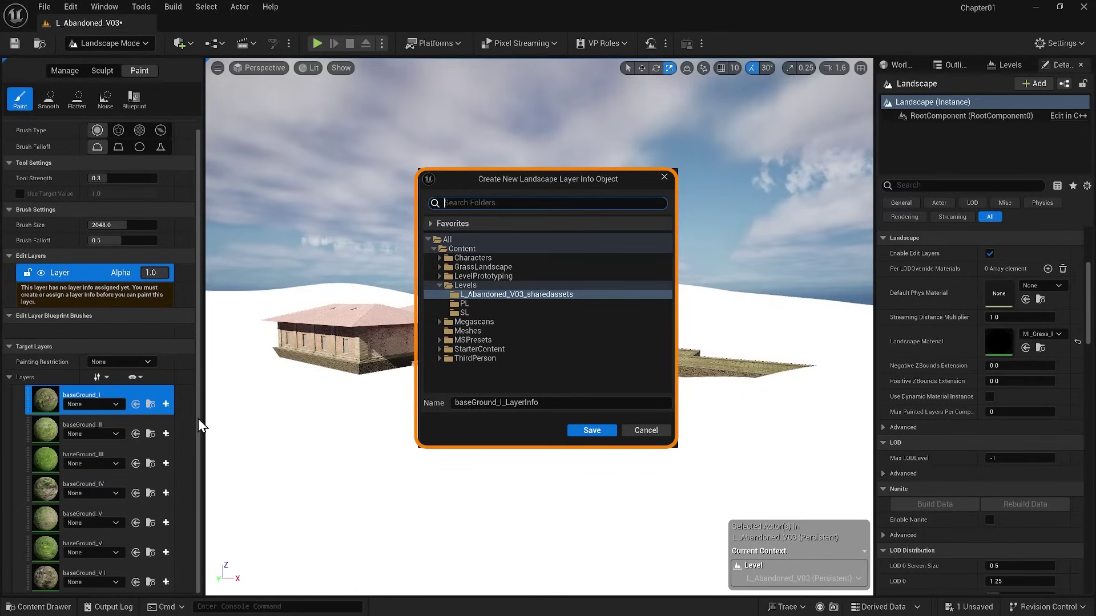
{"action": "left_click", "coordinate": [664, 177]}
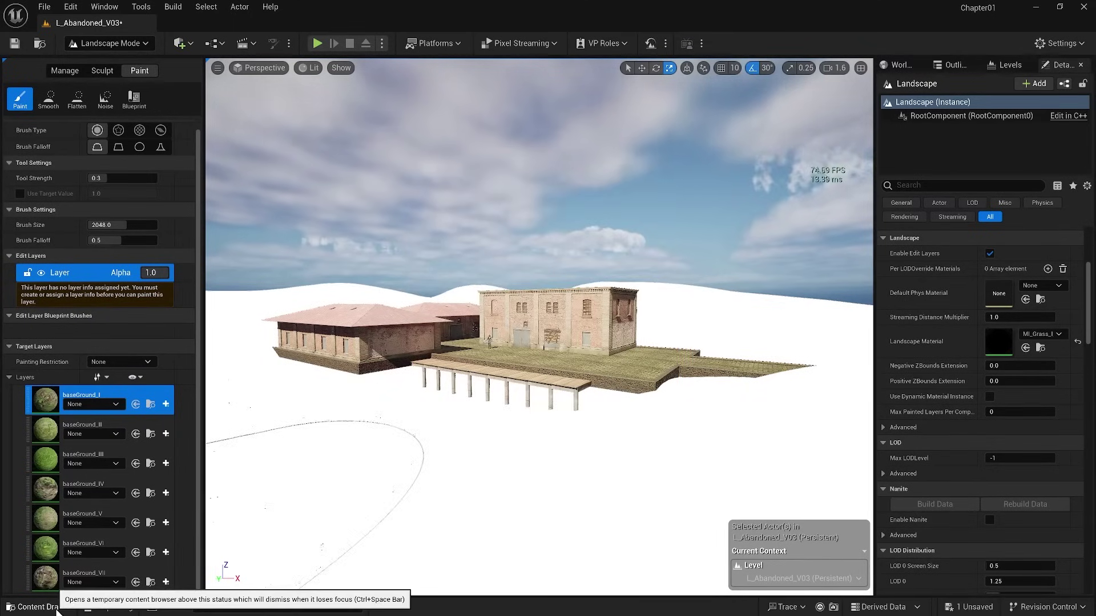
- Look through GrassLandscape/Materials/LayerFiles to locate the ready-made layer info assets for the seven baseGround layers
{"action": "left_click", "coordinate": [57, 609]}
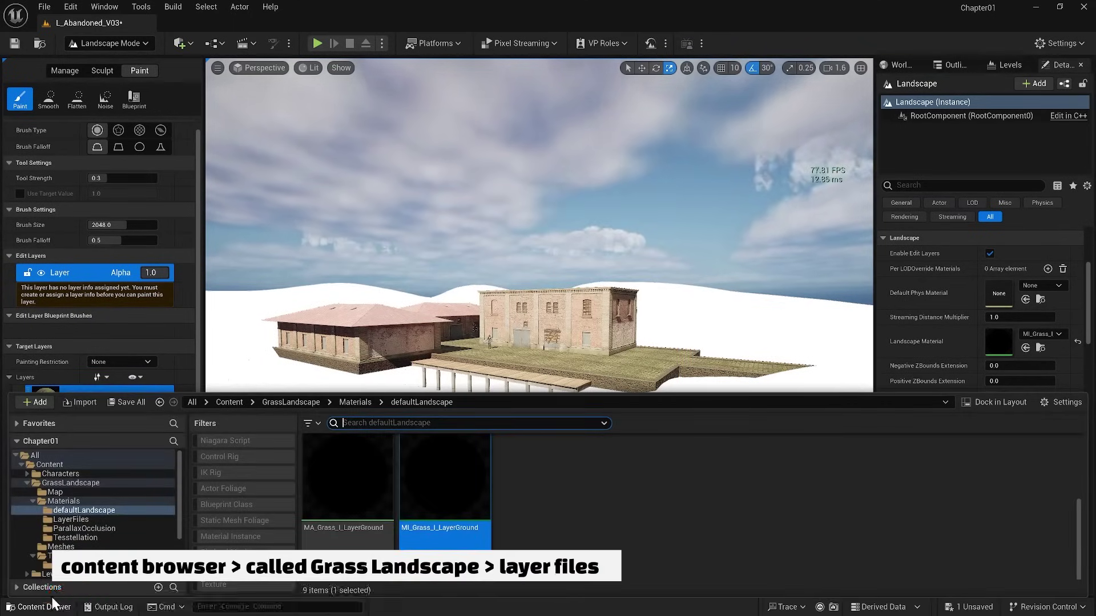
{"action": "left_click", "coordinate": [71, 519]}
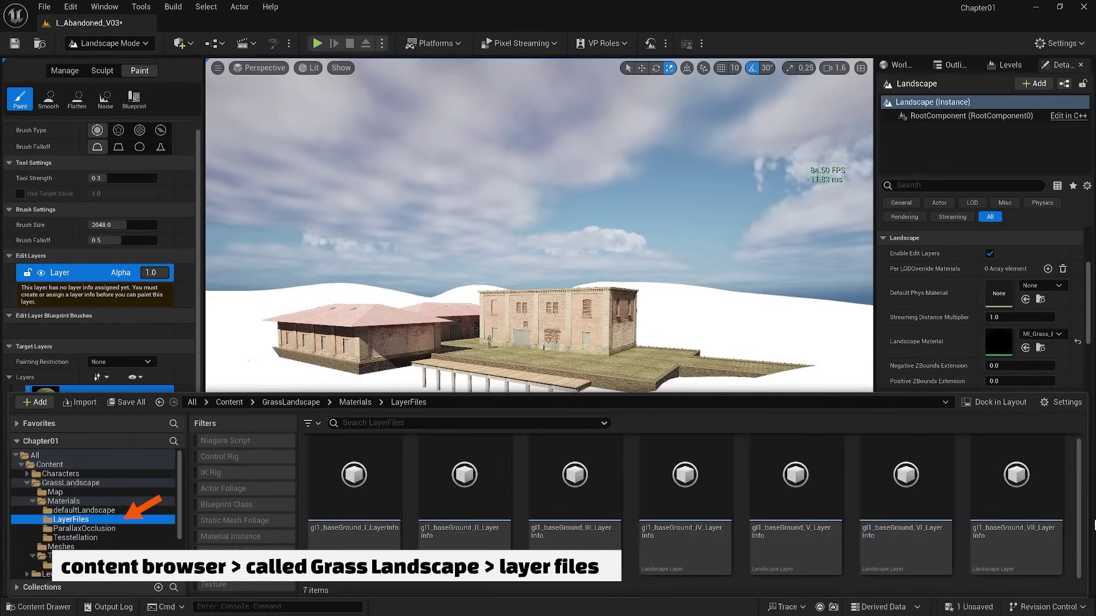
{"action": "mouse_move", "coordinate": [1079, 516]}
{"action": "left_mouse_down"}
{"action": "mouse_move", "coordinate": [1079, 483]}
{"action": "mouse_move", "coordinate": [1081, 536]}
{"action": "left_mouse_up"}
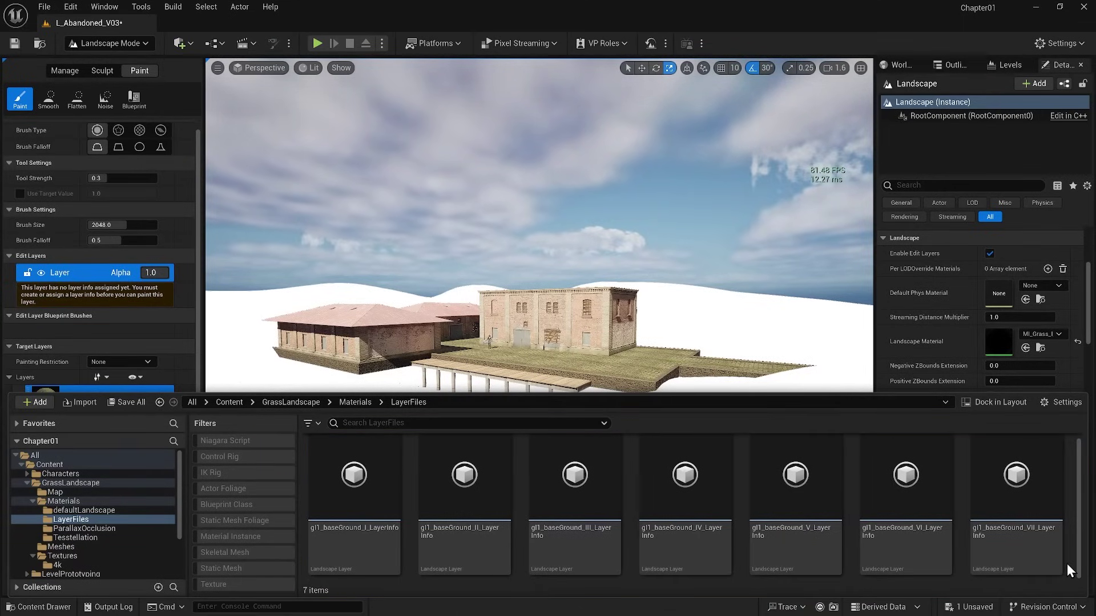
{"action": "left_click", "coordinate": [365, 536]}
{"action": "left_click", "coordinate": [46, 608]}
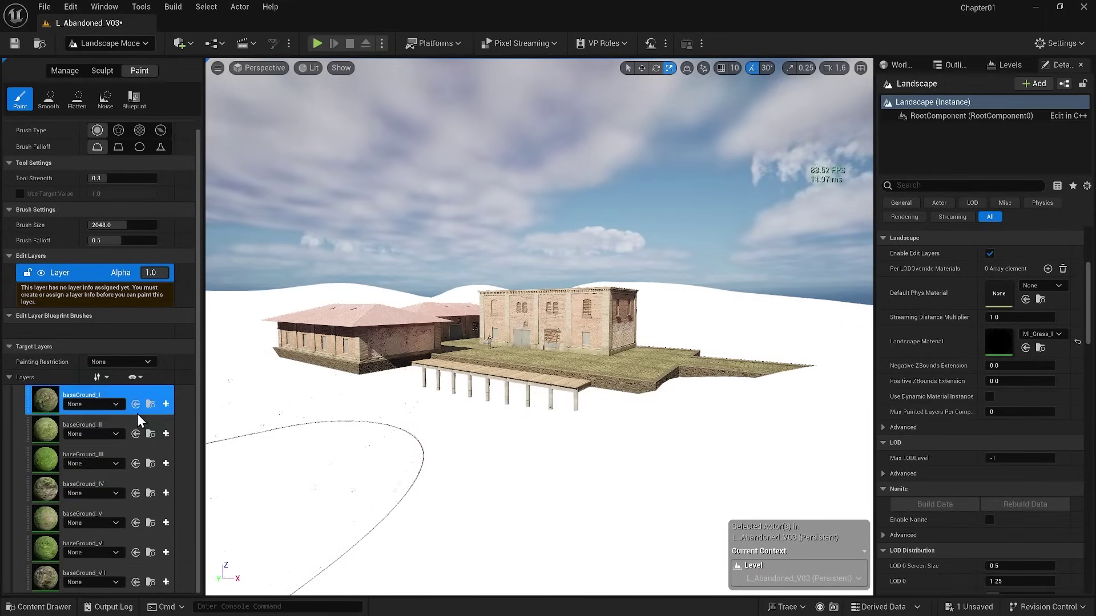
- Assign the matching gl1_baseGround LayerInfo assets to the baseGround_I, baseGround_II and baseGround_III target layers
{"action": "left_click", "coordinate": [109, 406]}
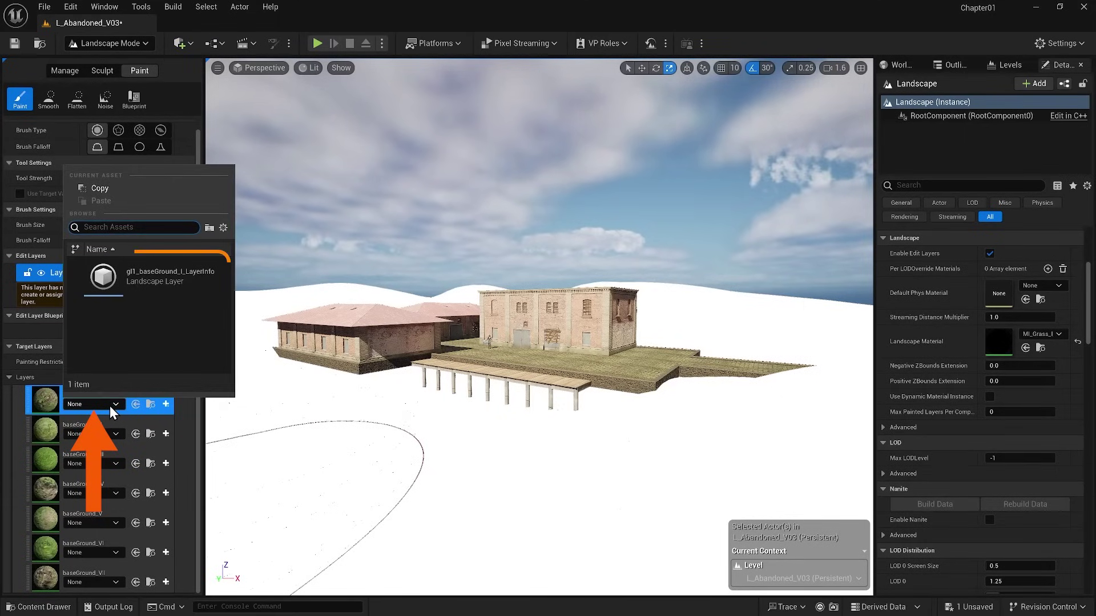
{"action": "left_click", "coordinate": [157, 279]}
{"action": "left_click", "coordinate": [159, 281]}
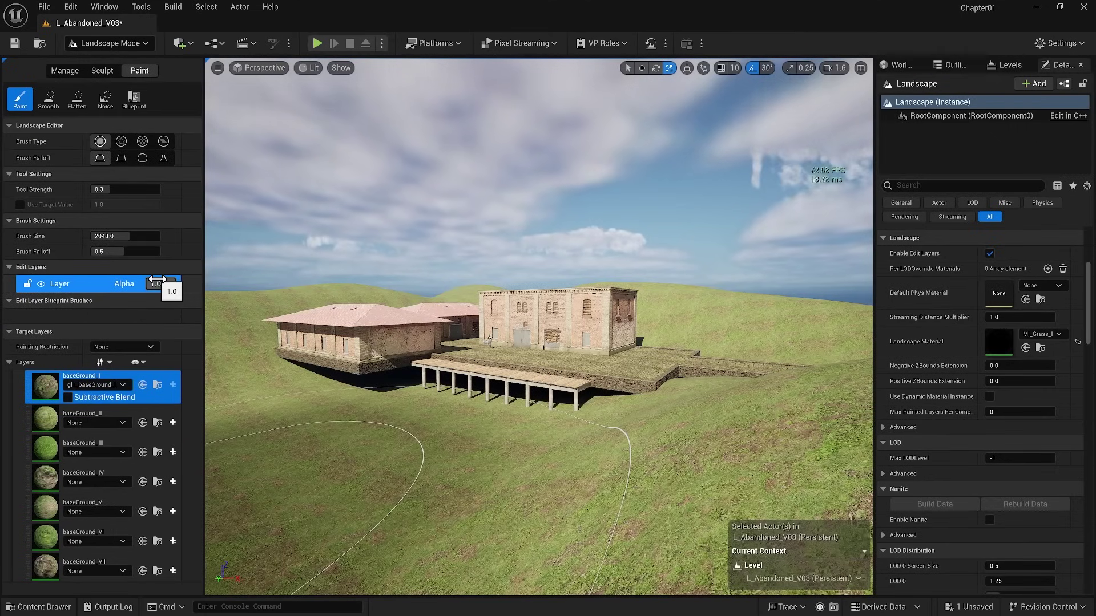
{"action": "left_click", "coordinate": [92, 423]}
{"action": "left_click", "coordinate": [122, 296]}
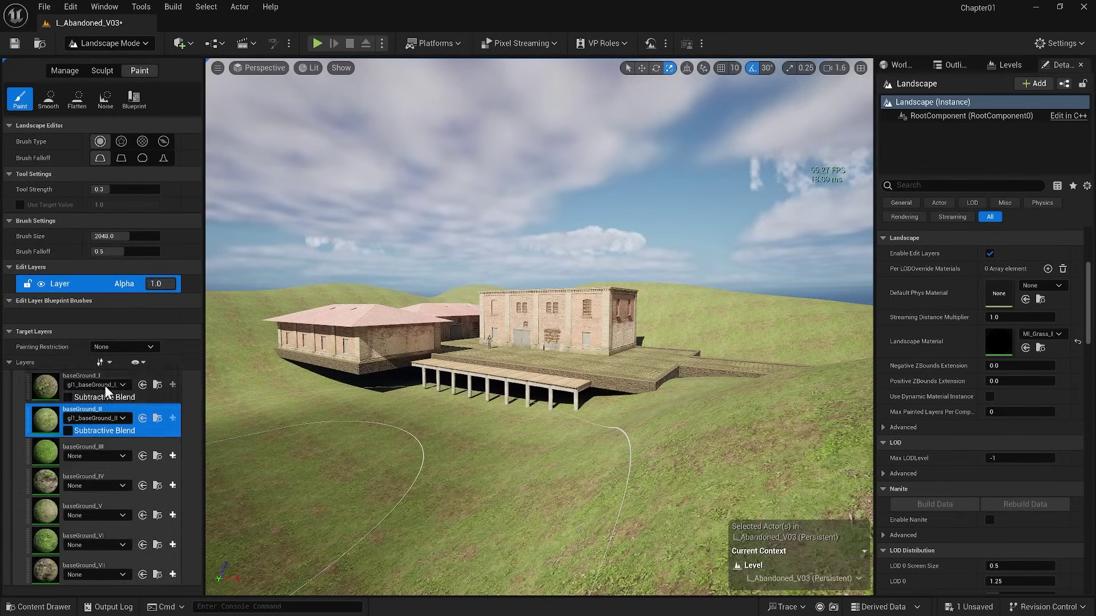
{"action": "left_click", "coordinate": [92, 456]}
{"action": "left_click", "coordinate": [122, 329]}
- Assign the matching gl1_baseGround LayerInfo assets to the target layers baseGround_IV through baseGround_VII
{"action": "left_click", "coordinate": [91, 489]}
{"action": "left_click", "coordinate": [127, 372]}
{"action": "left_click", "coordinate": [88, 522]}
{"action": "left_click", "coordinate": [127, 400]}
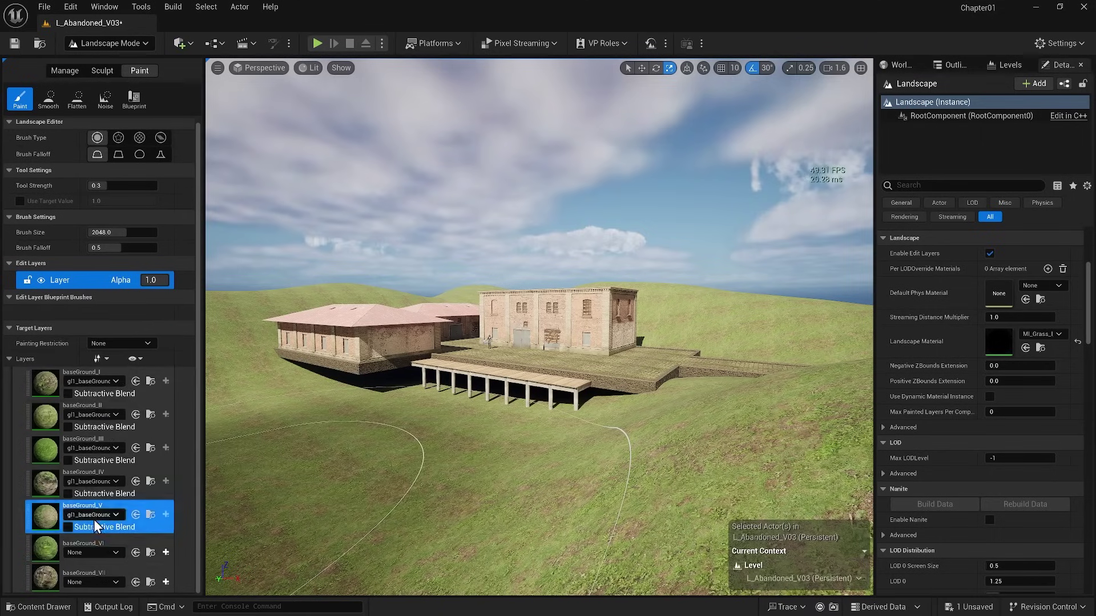
{"action": "left_click", "coordinate": [90, 551]}
{"action": "left_click", "coordinate": [129, 434]}
{"action": "left_click", "coordinate": [94, 586]}
{"action": "left_click", "coordinate": [125, 460]}
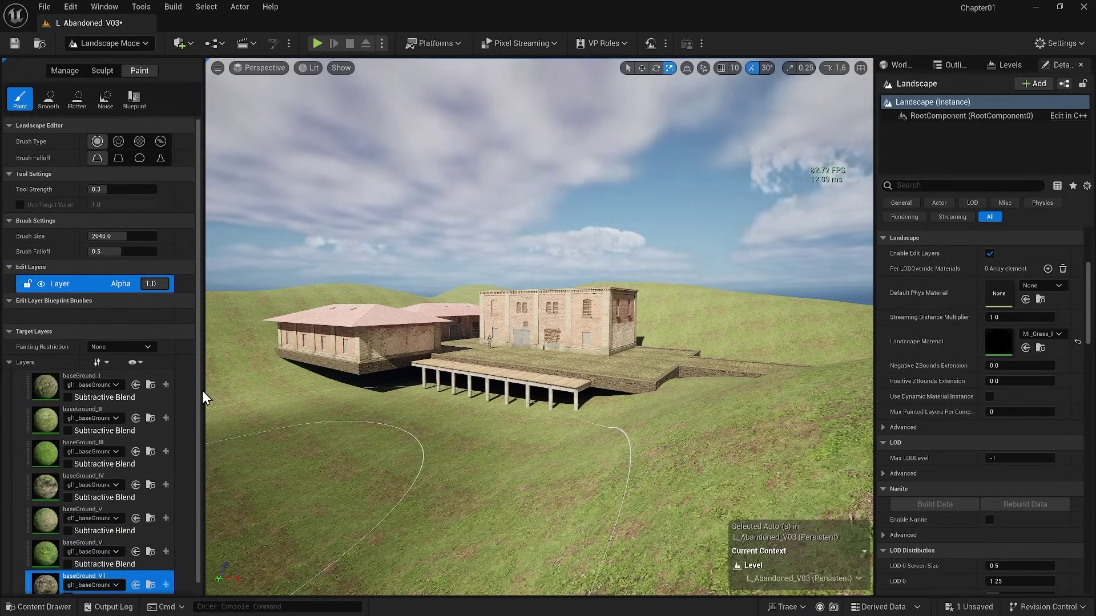
- Test-paint baseGround_II and baseGround_III on the ground in front of the pier, reducing the brush size to about 1291
{"action": "left_click", "coordinate": [31, 433]}
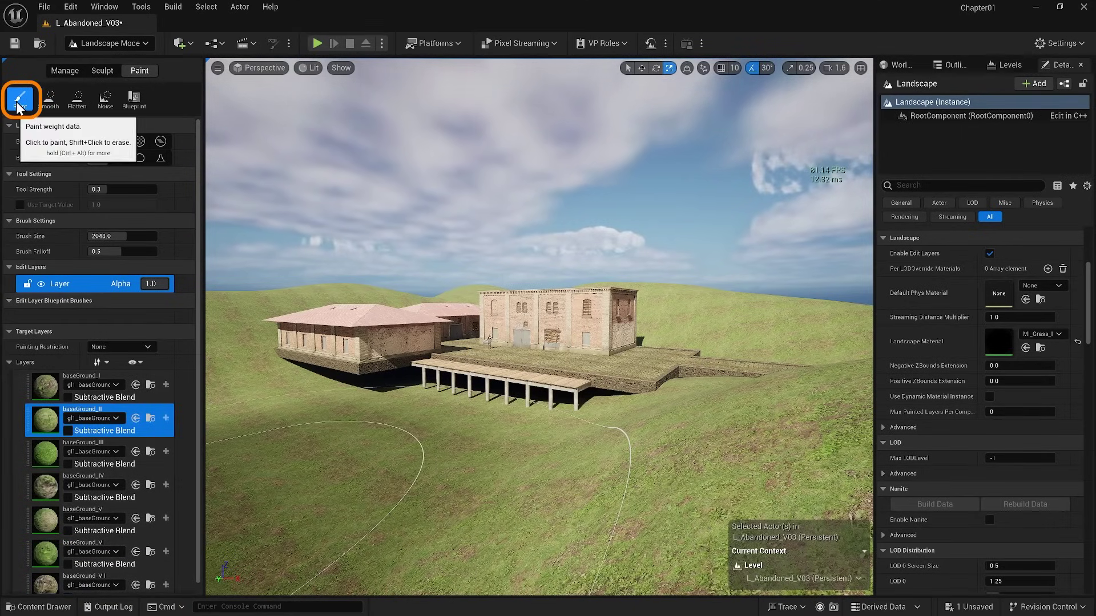
{"action": "mouse_move", "coordinate": [370, 451]}
{"action": "right_mouse_down"}
{"action": "mouse_move", "coordinate": [465, 467]}
{"action": "mouse_move", "coordinate": [440, 464]}
{"action": "mouse_move", "coordinate": [477, 502]}
{"action": "right_mouse_up"}
{"action": "left_click_drag", "start_coordinate": [402, 442], "coordinate": [444, 420]}
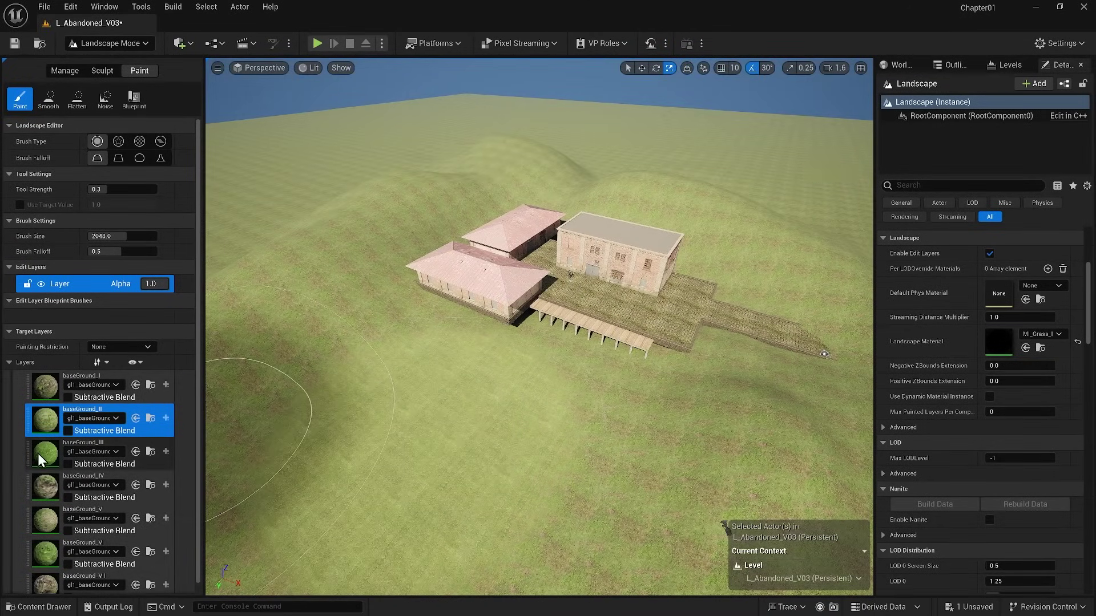
{"action": "left_click", "coordinate": [38, 454]}
{"action": "left_click_drag", "start_coordinate": [125, 236], "coordinate": [112, 235]}
{"action": "mouse_move", "coordinate": [456, 421]}
{"action": "left_mouse_down"}
{"action": "mouse_move", "coordinate": [496, 406]}
{"action": "mouse_move", "coordinate": [474, 414]}
{"action": "left_mouse_up"}
- Test-paint overlapping patches of baseGround_IV, baseGround_V and baseGround_VI on the ground in front of the pier
{"action": "left_click", "coordinate": [76, 494]}
{"action": "mouse_move", "coordinate": [388, 441]}
{"action": "left_mouse_down"}
{"action": "mouse_move", "coordinate": [362, 451]}
{"action": "mouse_move", "coordinate": [442, 426]}
{"action": "left_mouse_up"}
{"action": "left_click", "coordinate": [45, 519]}
{"action": "mouse_move", "coordinate": [306, 458]}
{"action": "left_mouse_down"}
{"action": "mouse_move", "coordinate": [379, 453]}
{"action": "mouse_move", "coordinate": [386, 400]}
{"action": "mouse_move", "coordinate": [464, 449]}
{"action": "mouse_move", "coordinate": [455, 476]}
{"action": "left_mouse_up"}
{"action": "left_click", "coordinate": [52, 555]}
{"action": "left_click_drag", "start_coordinate": [368, 502], "coordinate": [495, 423]}
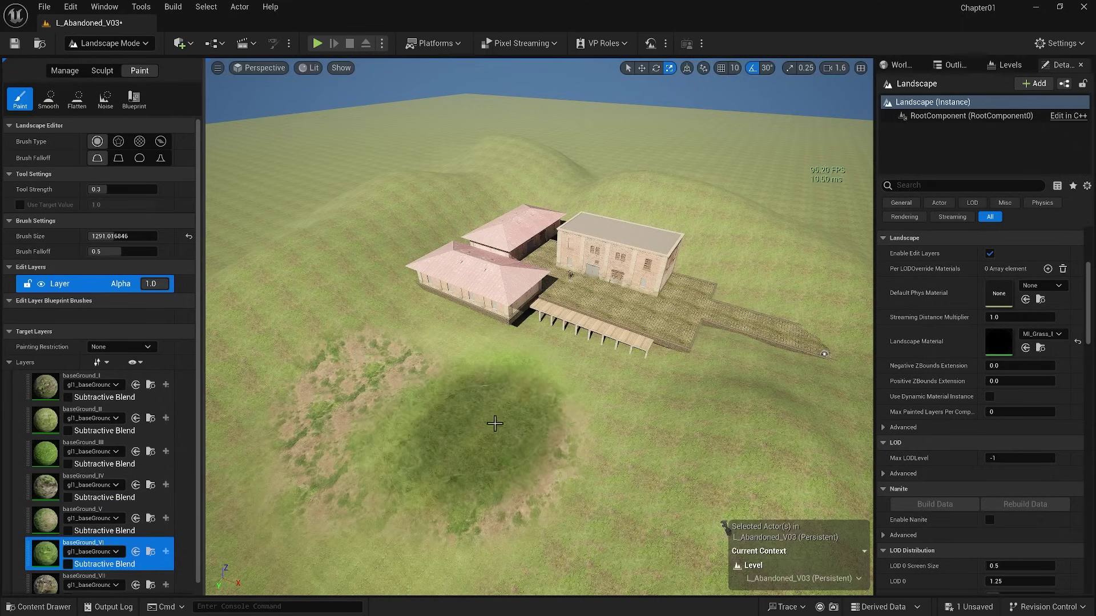
- Smooth the blend between the painted test patches in front of the pier
{"action": "left_click", "coordinate": [50, 103]}
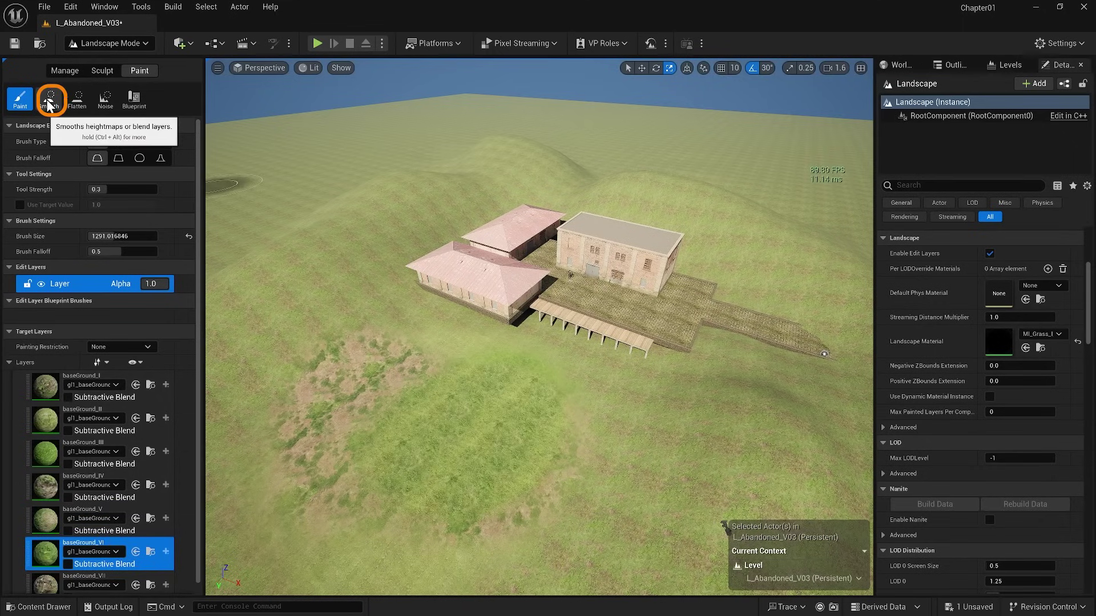
{"action": "left_click", "coordinate": [49, 103]}
{"action": "mouse_move", "coordinate": [413, 324]}
{"action": "left_mouse_down"}
{"action": "mouse_move", "coordinate": [442, 370]}
{"action": "mouse_move", "coordinate": [388, 397]}
{"action": "mouse_move", "coordinate": [431, 491]}
{"action": "mouse_move", "coordinate": [578, 484]}
{"action": "left_mouse_up"}
- Paint the ground in front of the pier with baseGround_V and cover it with baseGround_VI, using a brush size of about 996
{"action": "left_click", "coordinate": [46, 501]}
{"action": "left_click", "coordinate": [44, 445]}
{"action": "right_click", "coordinate": [44, 446]}
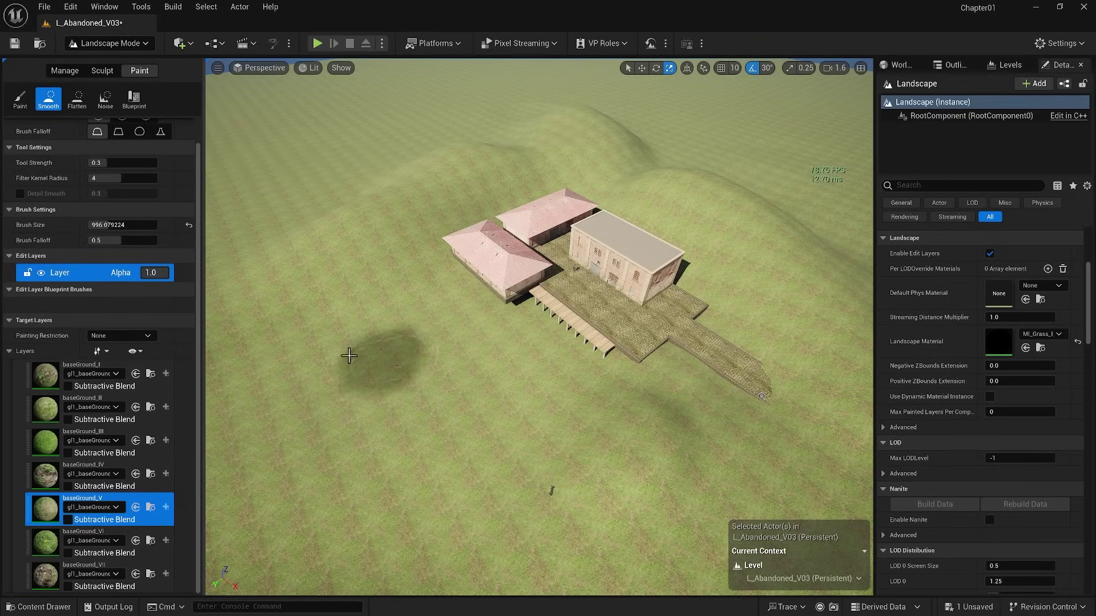
{"action": "left_click", "coordinate": [20, 98]}
{"action": "mouse_move", "coordinate": [318, 366]}
{"action": "left_mouse_down"}
{"action": "mouse_move", "coordinate": [371, 399]}
{"action": "mouse_move", "coordinate": [456, 379]}
{"action": "mouse_move", "coordinate": [419, 350]}
{"action": "left_mouse_up"}
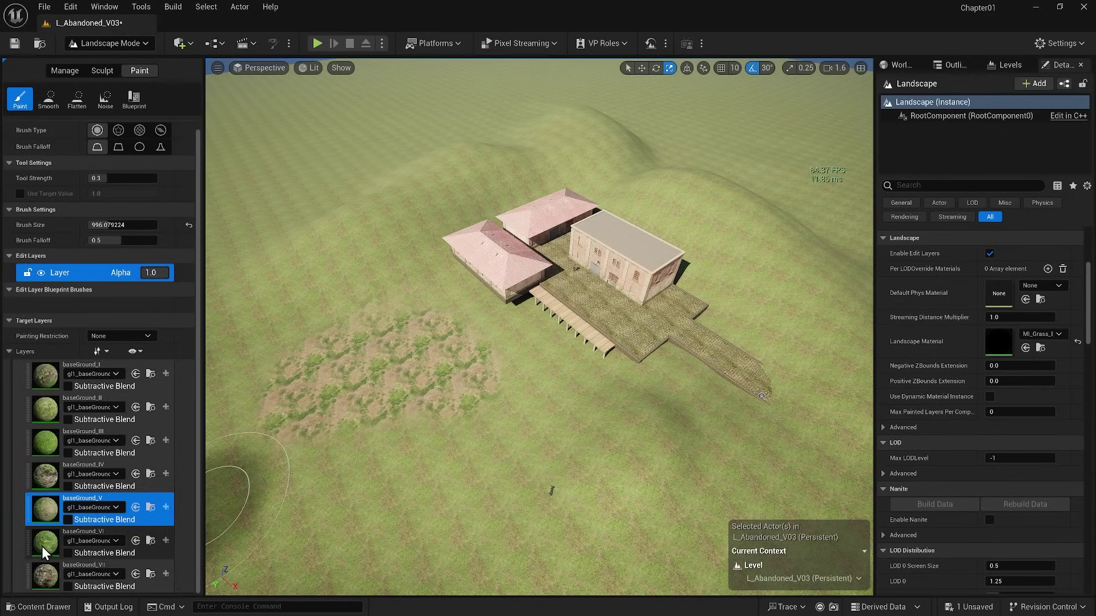
{"action": "left_click", "coordinate": [43, 549]}
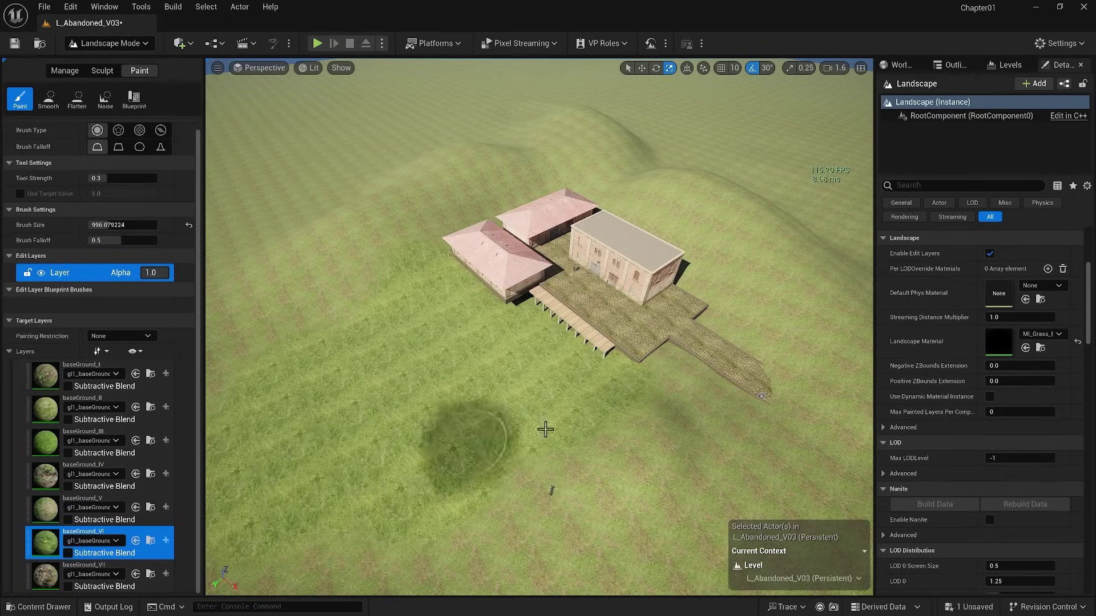
- Open the landscape's MI_Grass_I_LayerGround material instance and expand the baseGround_I to baseGround_VII and Global Scalar parameter groups
{"action": "left_click", "coordinate": [1040, 347]}
{"action": "double_click", "coordinate": [456, 552]}
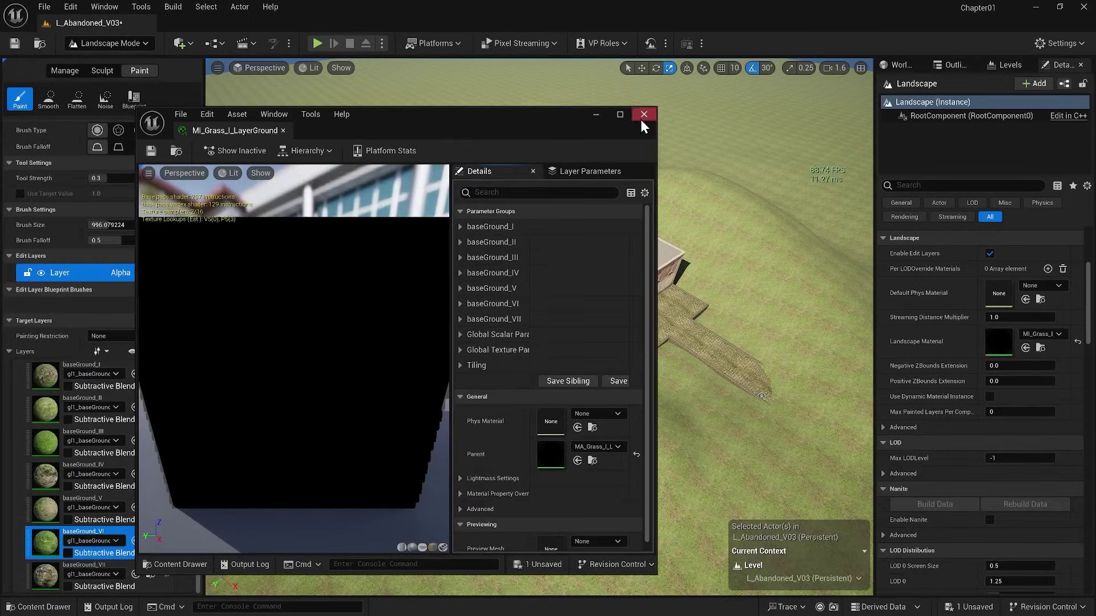
{"action": "left_click", "coordinate": [623, 112]}
{"action": "left_click", "coordinate": [673, 119]}
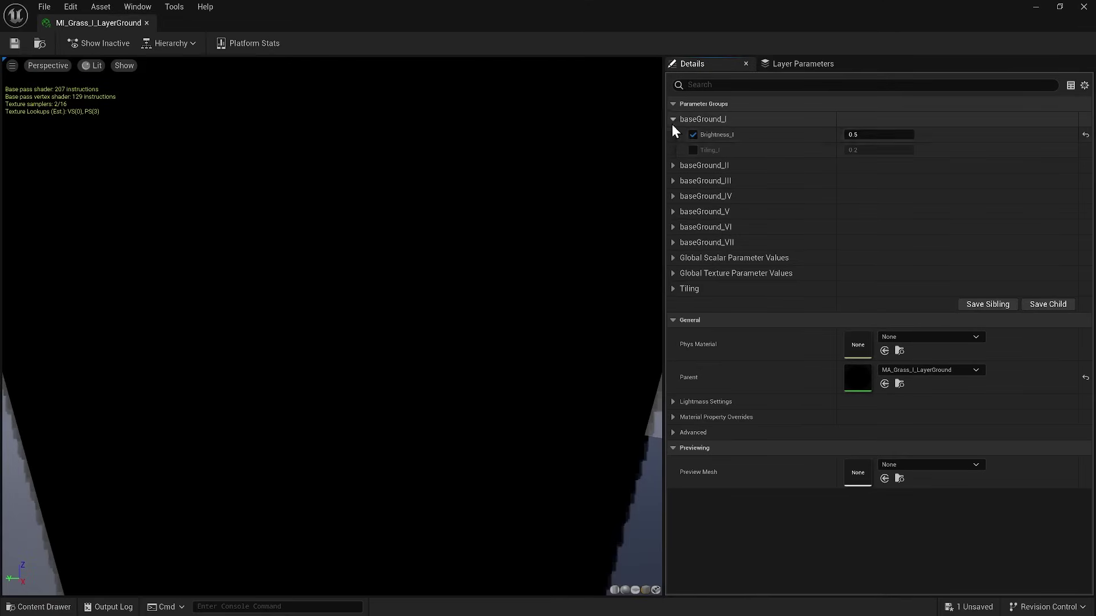
{"action": "left_click", "coordinate": [672, 166]}
{"action": "left_click", "coordinate": [673, 196]}
{"action": "left_click", "coordinate": [673, 227]}
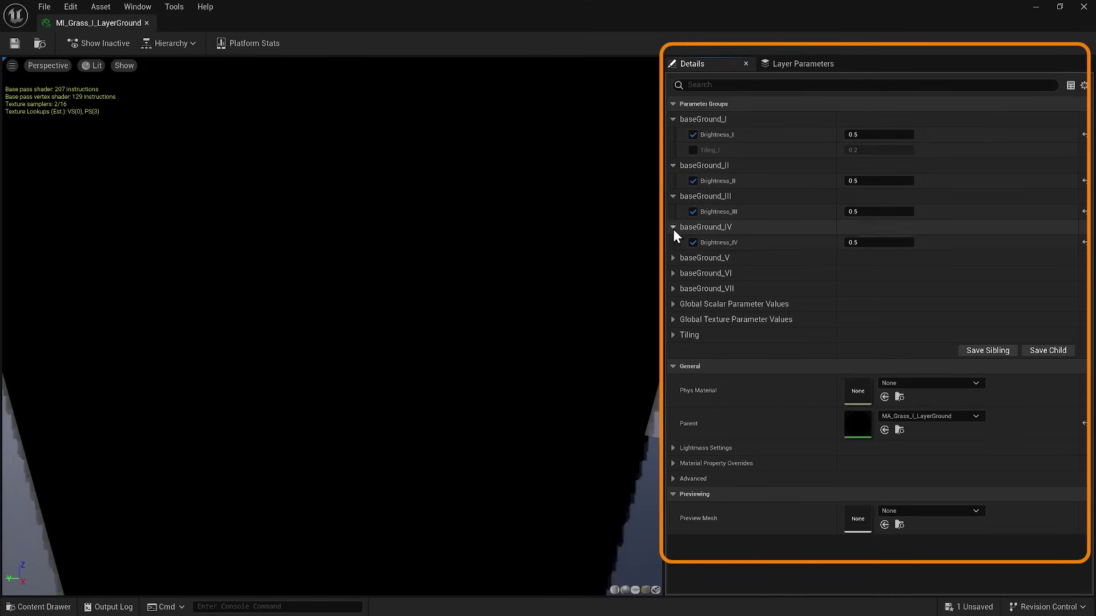
{"action": "left_click", "coordinate": [672, 258]}
{"action": "left_click", "coordinate": [674, 289]}
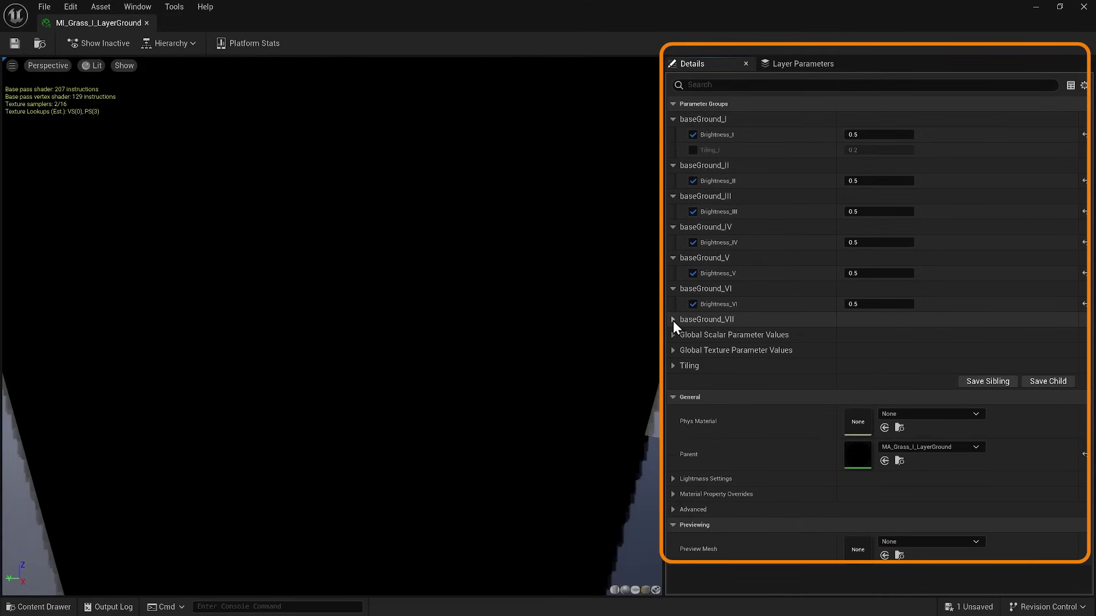
{"action": "left_click", "coordinate": [673, 319]}
{"action": "left_click", "coordinate": [672, 350]}
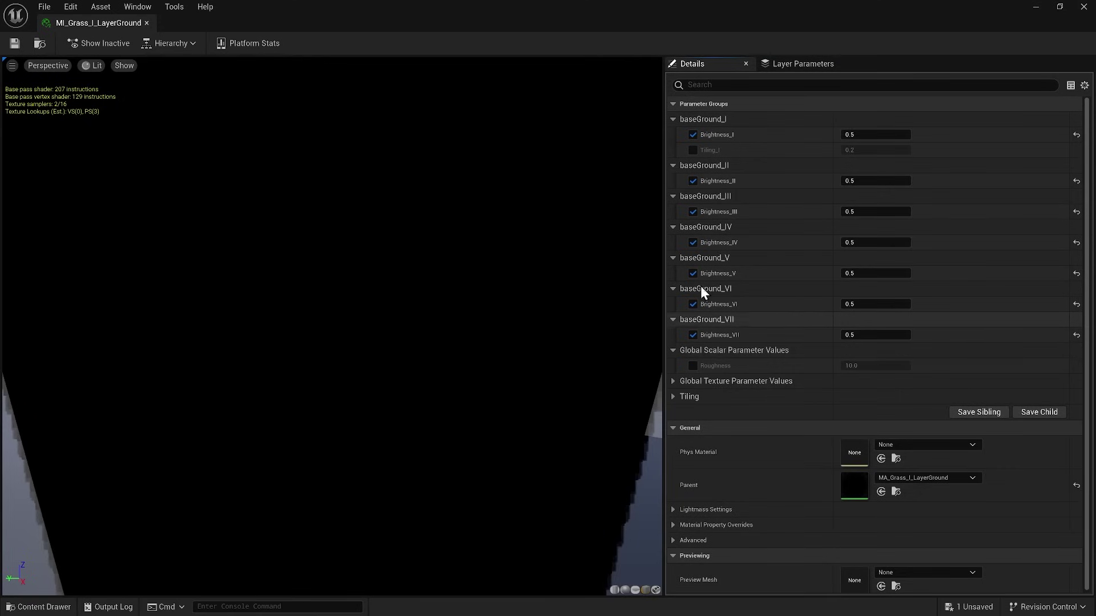
- Place the material window beside the landscape view and set the brightness of all seven baseGround layers to 0.3
{"action": "left_click_drag", "start_coordinate": [785, 17], "coordinate": [250, 136]}
{"action": "left_click_drag", "start_coordinate": [386, 138], "coordinate": [145, 150]}
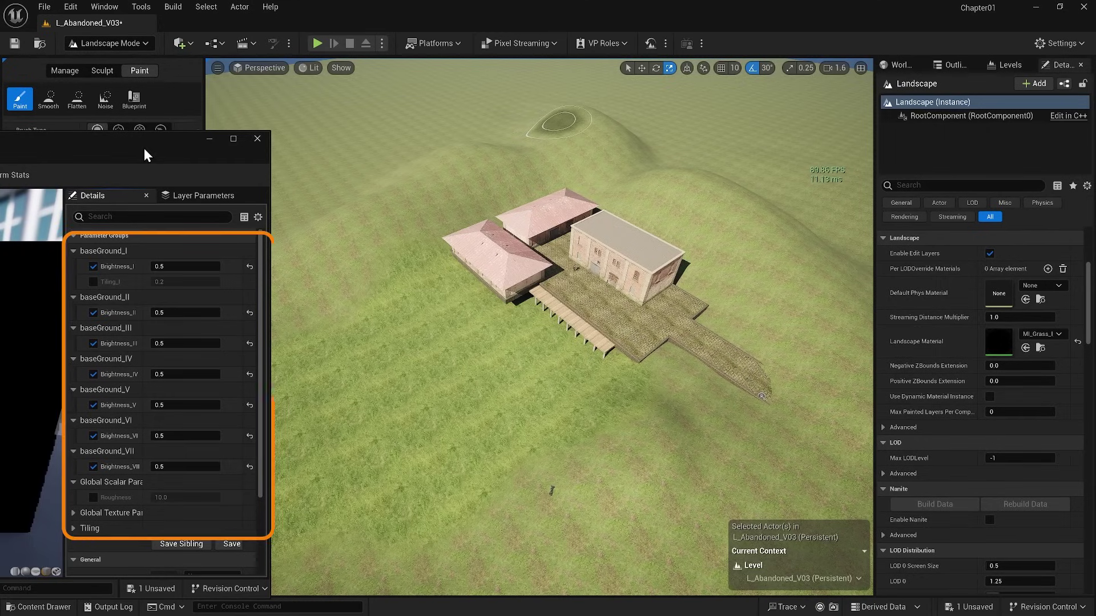
{"action": "left_click", "coordinate": [182, 313]}
{"action": "type", "text": ".3"}
{"action": "key", "text": "Return"}
{"action": "left_click", "coordinate": [182, 343]}
{"action": "type", "text": ".3"}
{"action": "left_click", "coordinate": [178, 374]}
{"action": "type", "text": ".3"}
{"action": "left_click", "coordinate": [174, 404]}
{"action": "type", "text": ".3"}
{"action": "left_click", "coordinate": [175, 435]}
{"action": "type", "text": ".3"}
{"action": "left_click", "coordinate": [180, 466]}
{"action": "type", "text": ".3"}
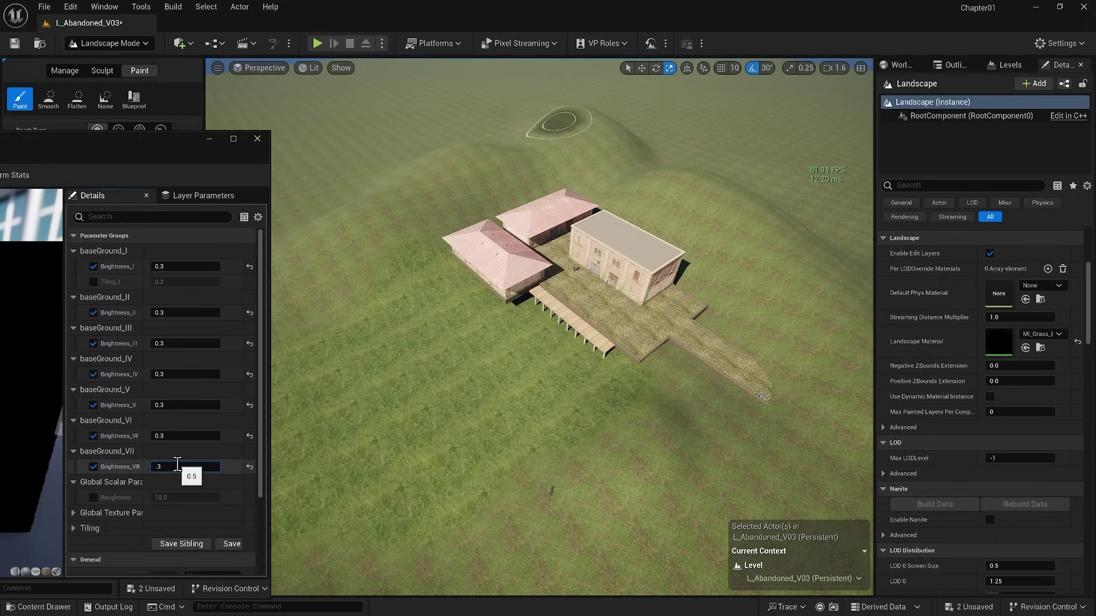
{"action": "left_click", "coordinate": [177, 436]}
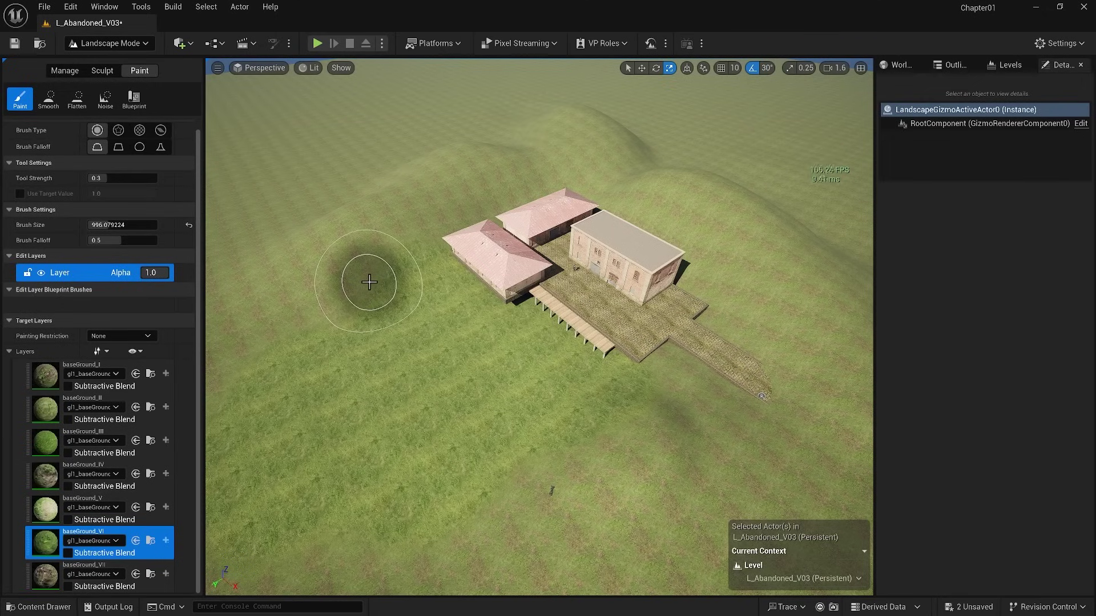
- Paint baseGround_VII along the hillside slopes beside and behind the port buildings
{"action": "right_click_drag", "start_coordinate": [369, 282], "coordinate": [377, 225]}
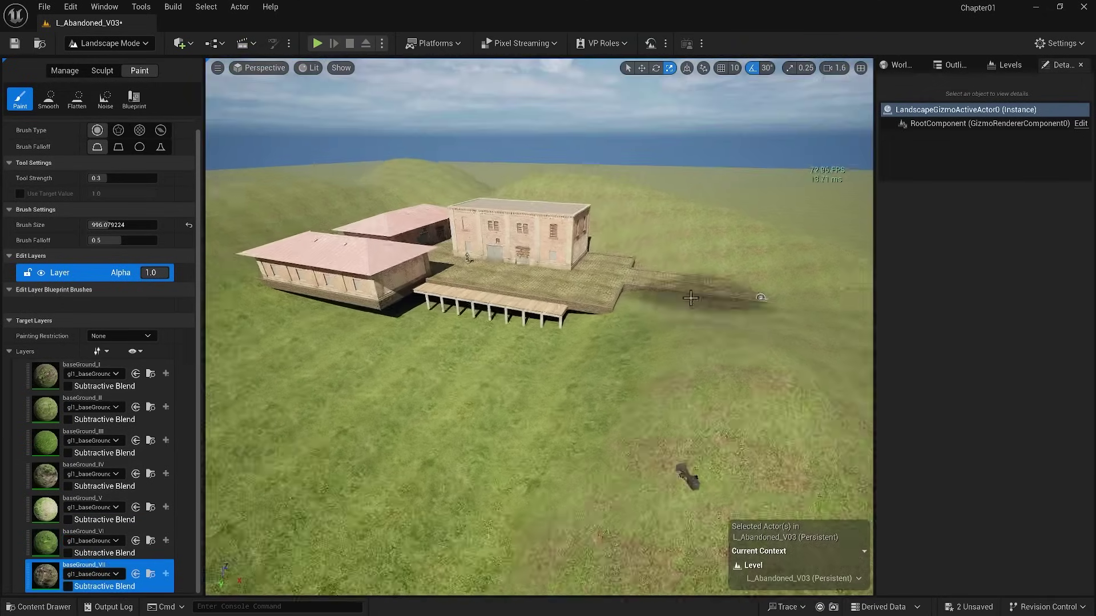
{"action": "right_click_drag", "start_coordinate": [660, 299], "coordinate": [362, 279]}
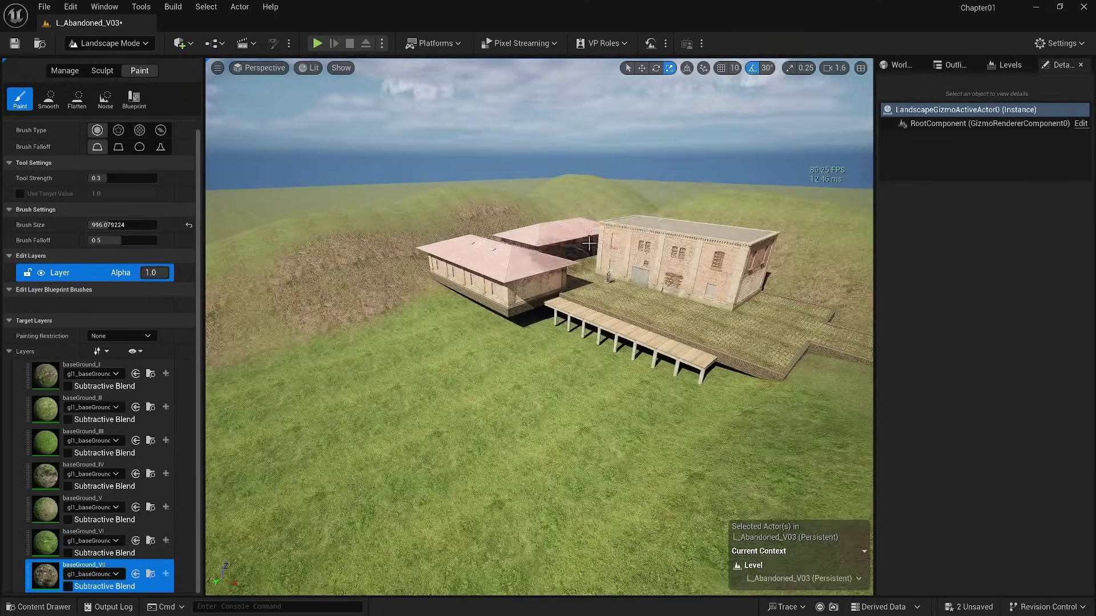
{"action": "mouse_move", "coordinate": [589, 243]}
{"action": "right_mouse_down"}
{"action": "mouse_move", "coordinate": [557, 354]}
{"action": "mouse_move", "coordinate": [434, 343]}
{"action": "mouse_move", "coordinate": [501, 335]}
{"action": "mouse_move", "coordinate": [416, 359]}
{"action": "mouse_move", "coordinate": [415, 348]}
{"action": "right_mouse_up"}
- Reopen MI_Grass_I_LayerGround, set Brightness_VI to 0.15 and minimize the material window
{"action": "left_click", "coordinate": [40, 607]}
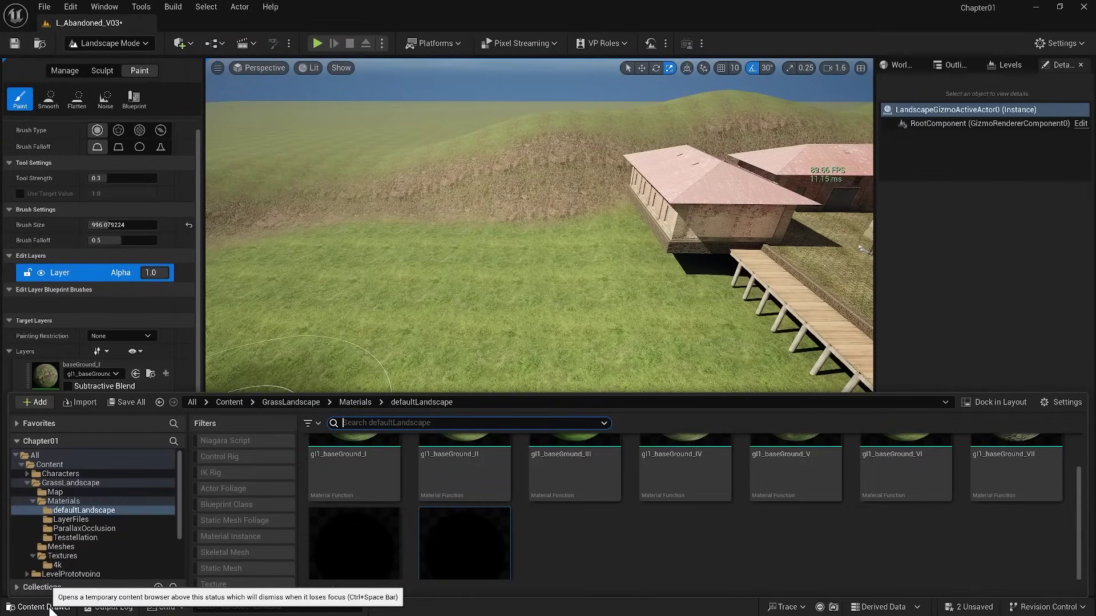
{"action": "double_click", "coordinate": [489, 562]}
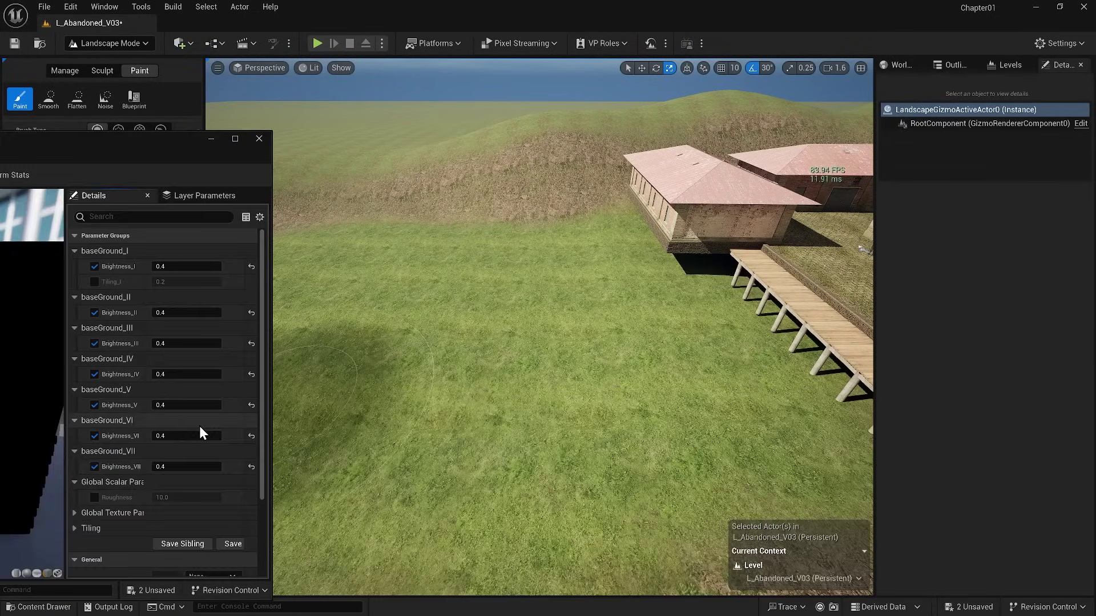
{"action": "left_click", "coordinate": [166, 438]}
{"action": "type", "text": ".15"}
{"action": "key", "text": "Return"}
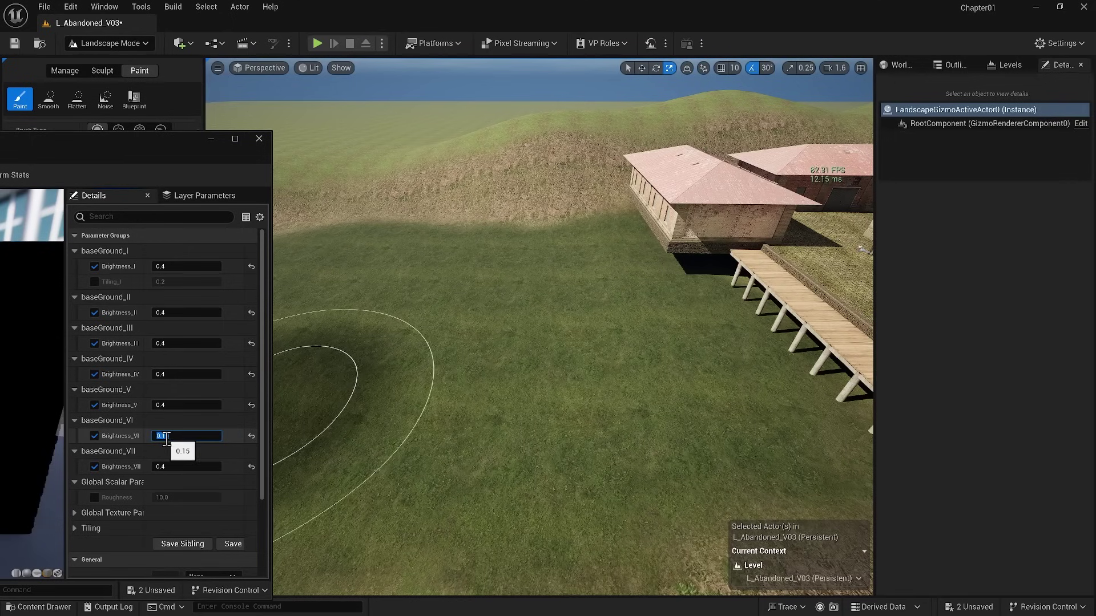
{"action": "left_click", "coordinate": [210, 140]}
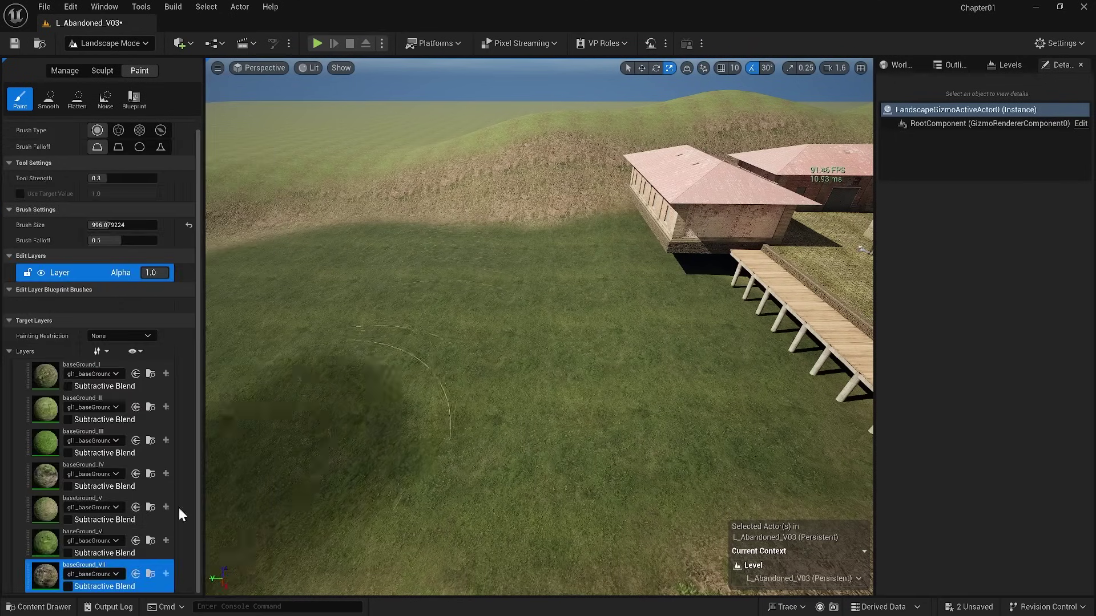
- Paint baseGround_VI across the low basin in front of the pier up to the surrounding dirt slopes
{"action": "left_click", "coordinate": [47, 547]}
{"action": "right_click_drag", "start_coordinate": [455, 422], "coordinate": [513, 468]}
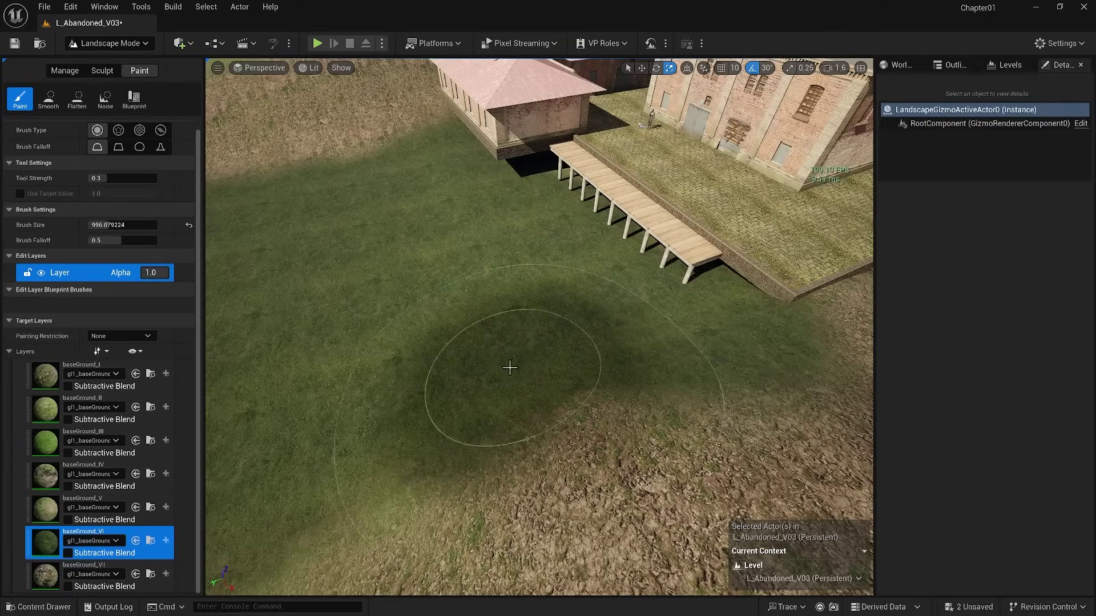
{"action": "right_click_drag", "start_coordinate": [474, 234], "coordinate": [297, 229]}
{"action": "mouse_move", "coordinate": [468, 284]}
{"action": "left_mouse_down"}
{"action": "mouse_move", "coordinate": [391, 245]}
{"action": "mouse_move", "coordinate": [406, 291]}
{"action": "left_mouse_up"}
- Smooth the transition between the dark basin ground and the surrounding dirt slopes
{"action": "left_click", "coordinate": [48, 103]}
{"action": "mouse_move", "coordinate": [433, 366]}
{"action": "left_mouse_down"}
{"action": "mouse_move", "coordinate": [440, 321]}
{"action": "mouse_move", "coordinate": [406, 162]}
{"action": "mouse_move", "coordinate": [570, 211]}
{"action": "left_mouse_up"}
{"action": "right_click_drag", "start_coordinate": [570, 211], "coordinate": [702, 212]}
{"action": "mouse_move", "coordinate": [514, 485]}
{"action": "left_mouse_down"}
{"action": "mouse_move", "coordinate": [582, 475]}
{"action": "mouse_move", "coordinate": [560, 416]}
{"action": "left_mouse_up"}
- Paint patches of baseGround_III, baseGround_IV and baseGround_V over the hills around the port, enlarging the brush to about 710
{"action": "left_click", "coordinate": [48, 446]}
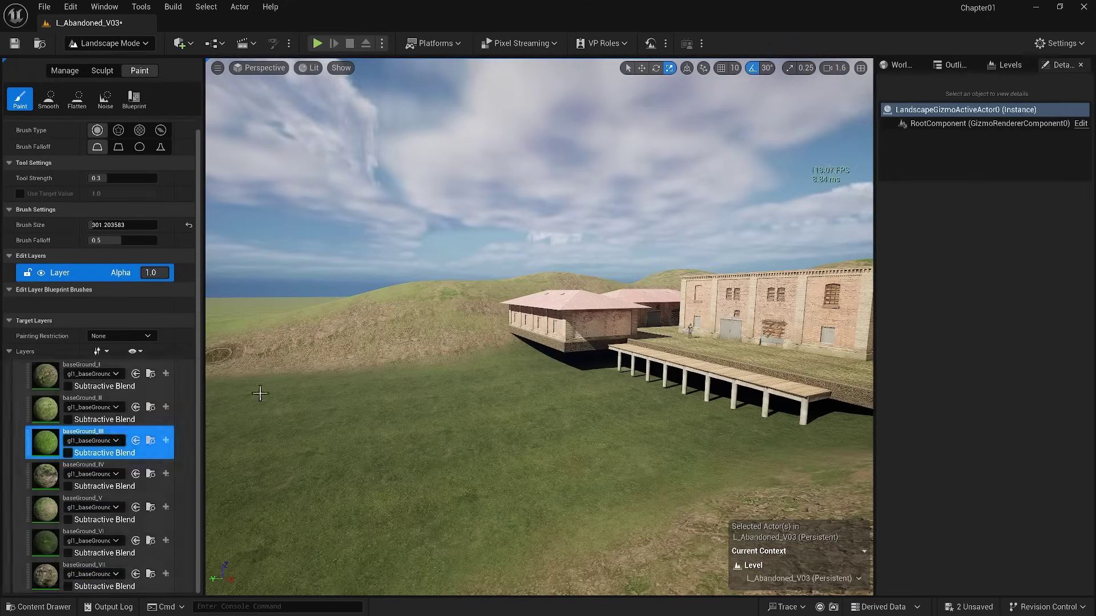
{"action": "left_click", "coordinate": [46, 477]}
{"action": "left_click", "coordinate": [46, 510]}
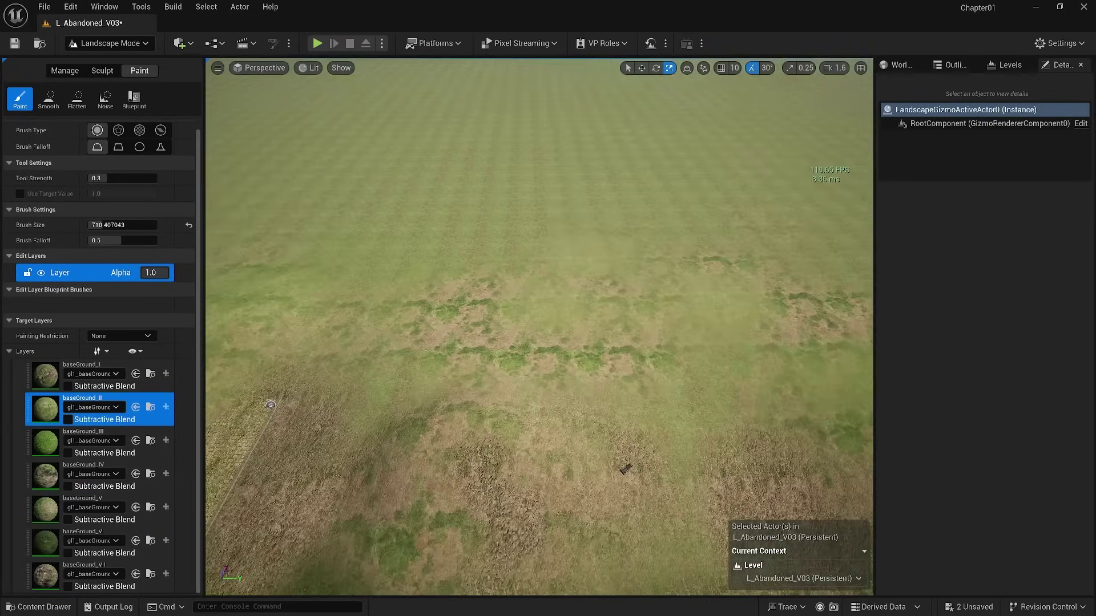
{"action": "left_click", "coordinate": [46, 443]}
{"action": "left_click", "coordinate": [55, 477]}
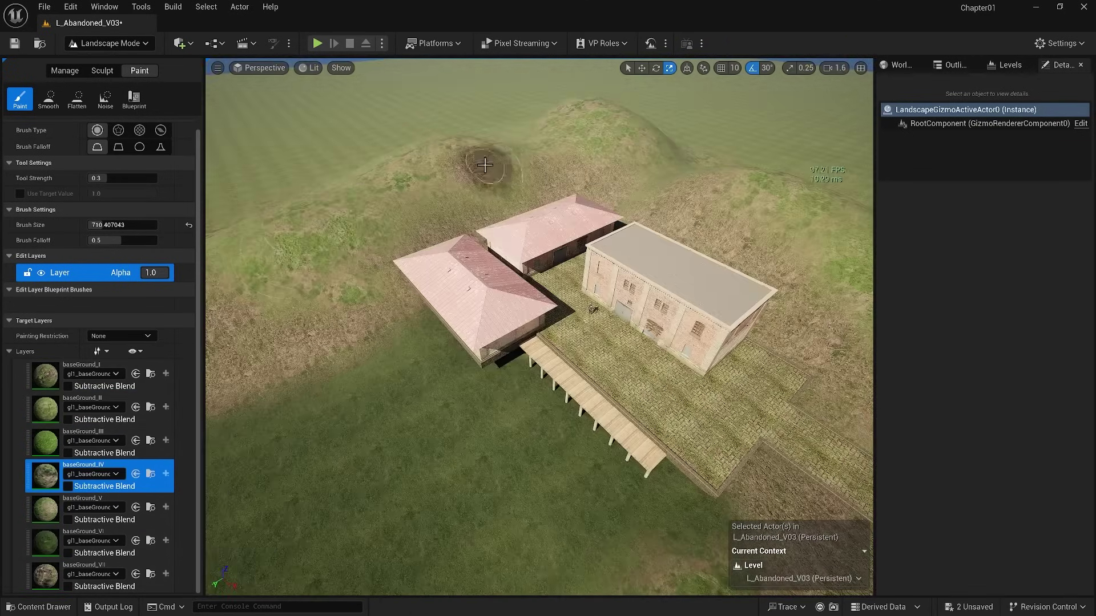
- Extend baseGround_VI along the basin's edge and smooth its border with the dirt slope
{"action": "left_click", "coordinate": [46, 543]}
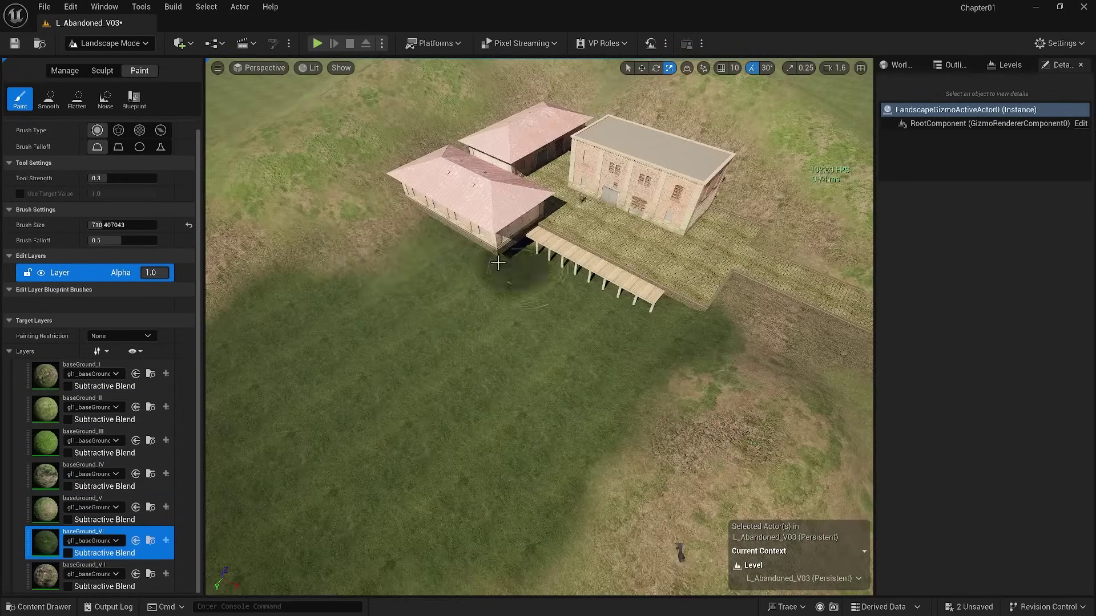
{"action": "left_click_drag", "start_coordinate": [497, 263], "coordinate": [506, 384]}
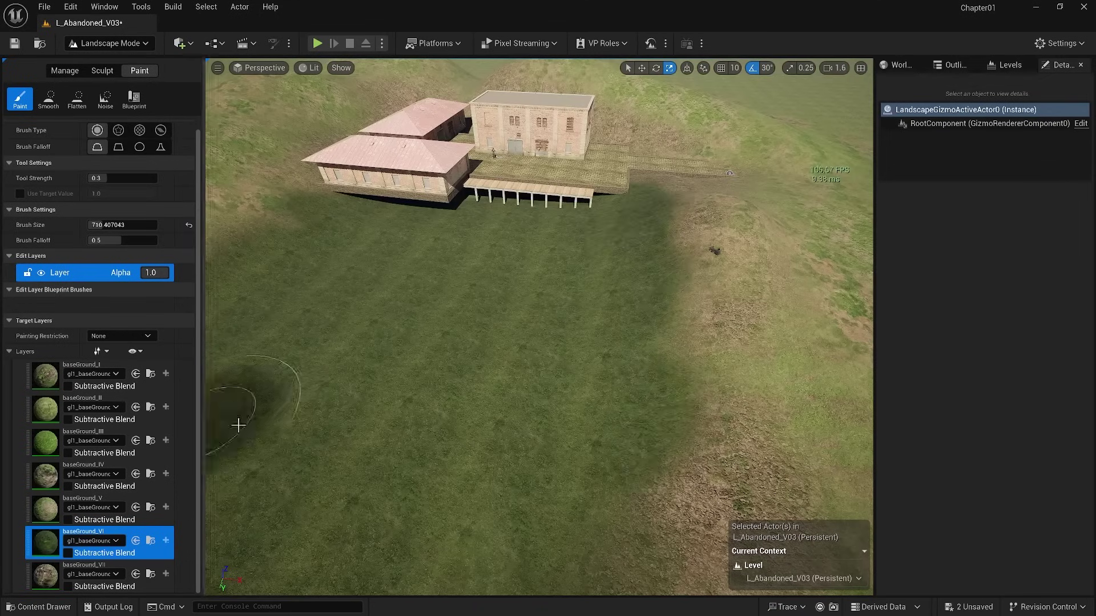
{"action": "left_click", "coordinate": [48, 98]}
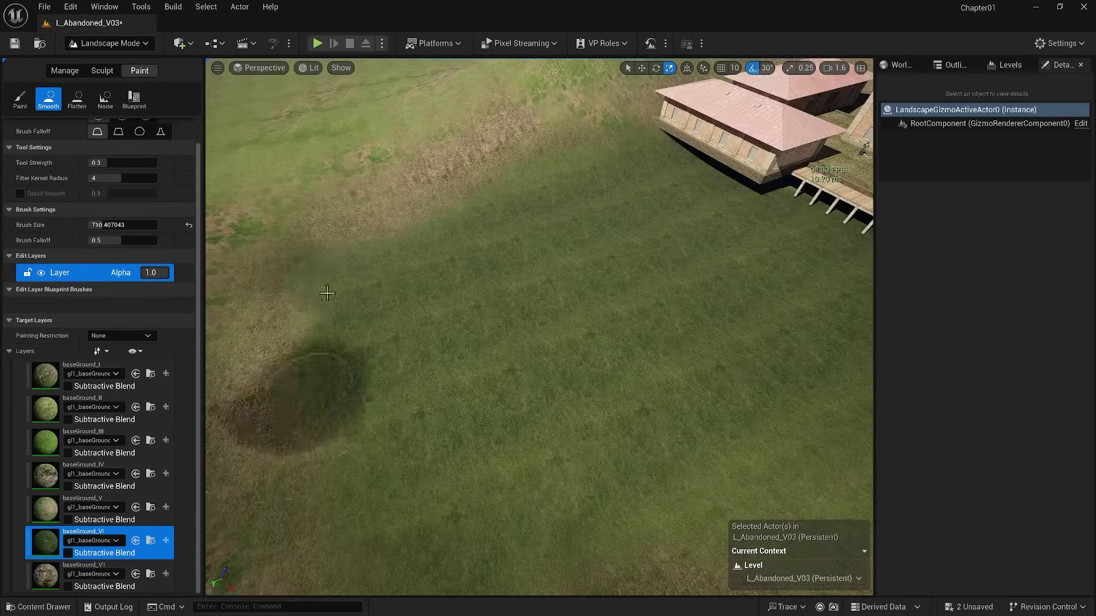
- Paint baseGround_VII on the hillside beside the port buildings
{"action": "left_click", "coordinate": [20, 98]}
{"action": "left_click", "coordinate": [45, 575]}
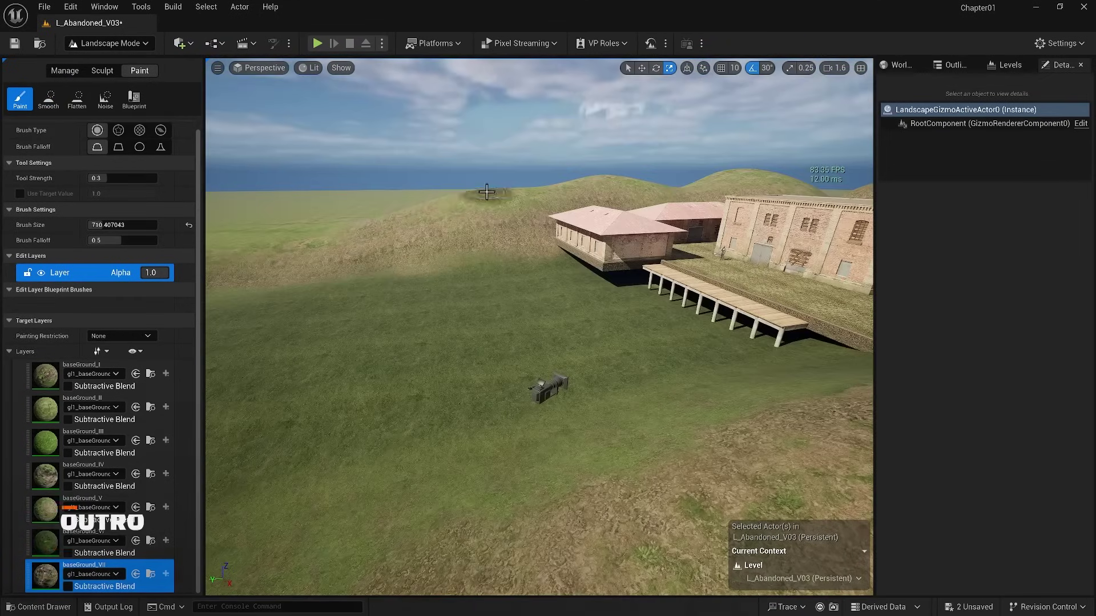